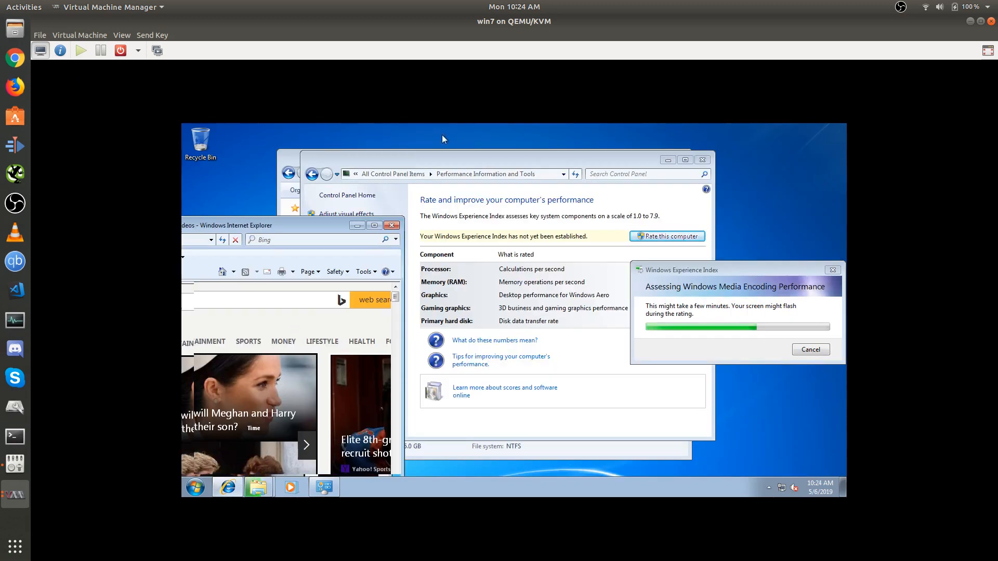
Search the web for "google" and "chrome" in the virtual machine's Internet Explorer.
click(317, 153)
text(google)
key(Return)
text(firefox)
key(BackSpace)
key(BackSpace)
key(BackSpace)
key(BackSpace)
key(BackSpace)
key(BackSpace)
key(BackSpace)
text(chrome)
key(Return)
scroll(364, 291, down, 1)
click(354, 244)
click(384, 338)
scroll(324, 315, down, 3)
click(251, 255)
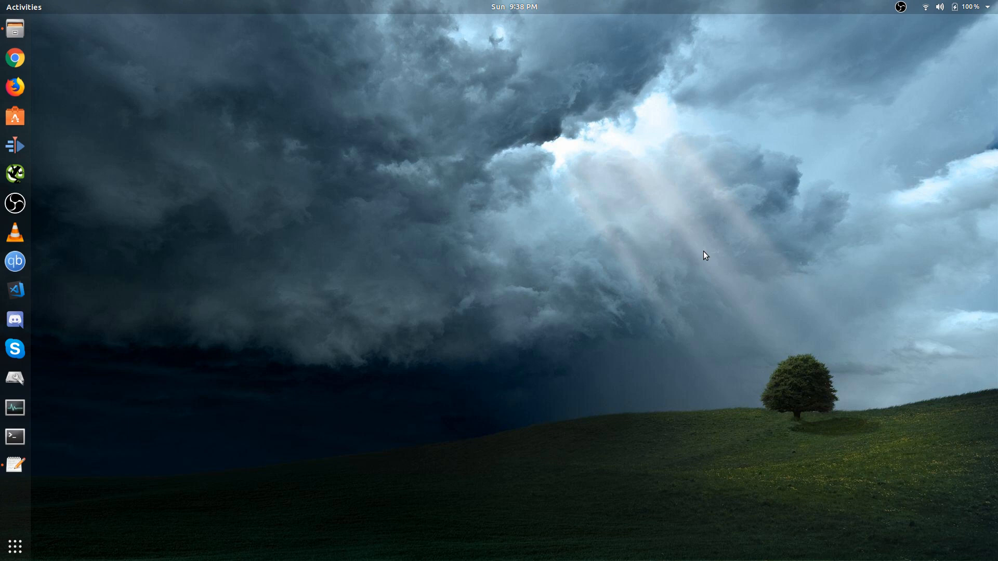
Open notes.txt in the text editor and copy the sudo apt install command for the KVM packages.
click(14, 468)
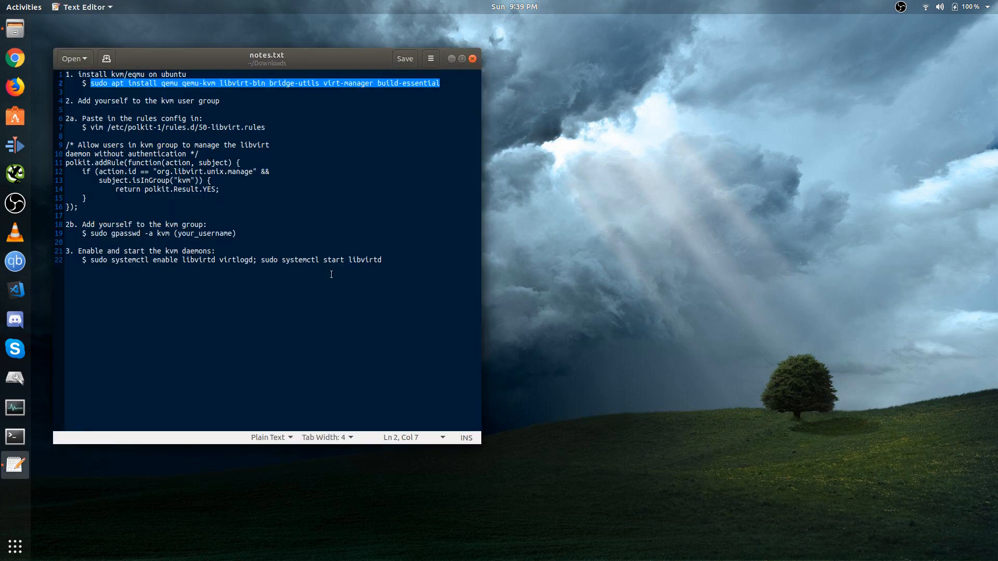
drag(313, 57, 464, 106)
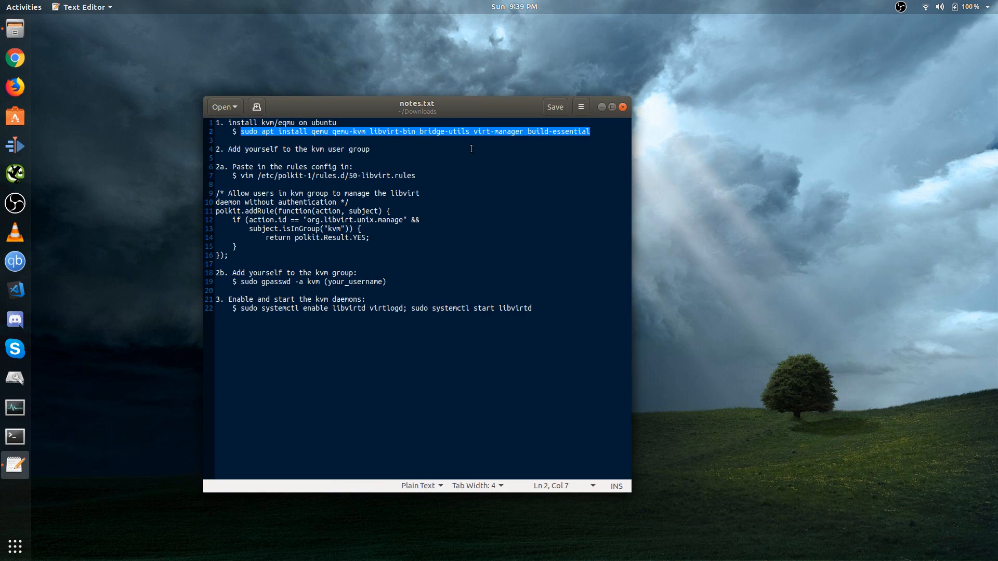
click(461, 131)
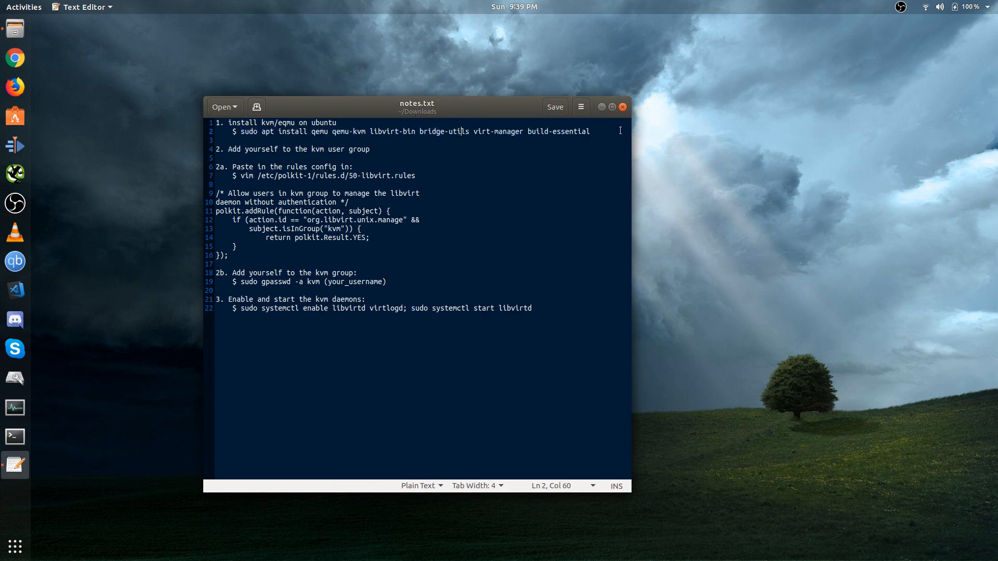
drag(594, 133, 239, 127)
key(ctrl+c)
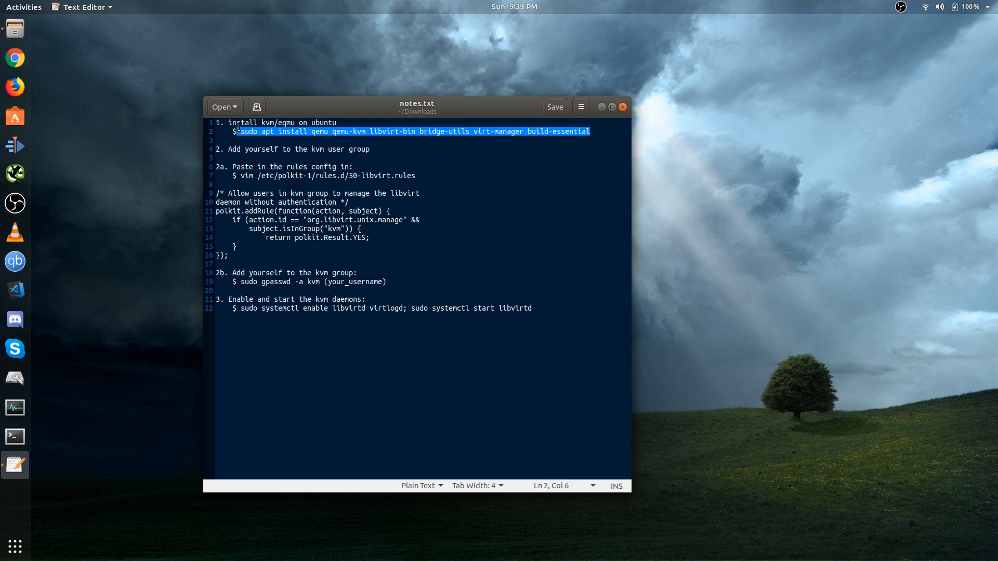
drag(369, 111, 538, 109)
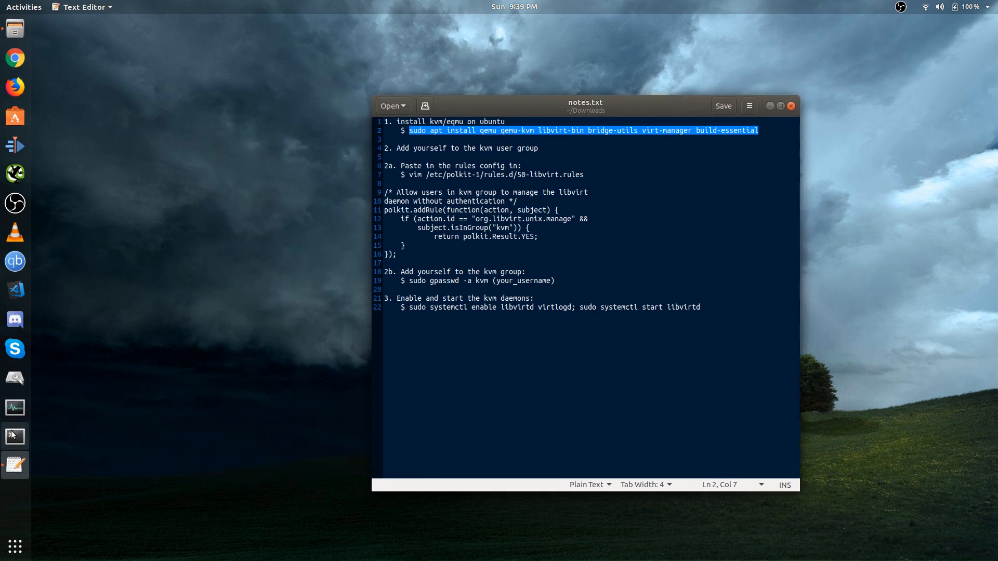
Run sudo apt install qemu qemu-kvm libvirt-bin bridge-utils virt-manager build-essential in a terminal, entering the account password.
click(15, 437)
middle_click(316, 259)
key(Return)
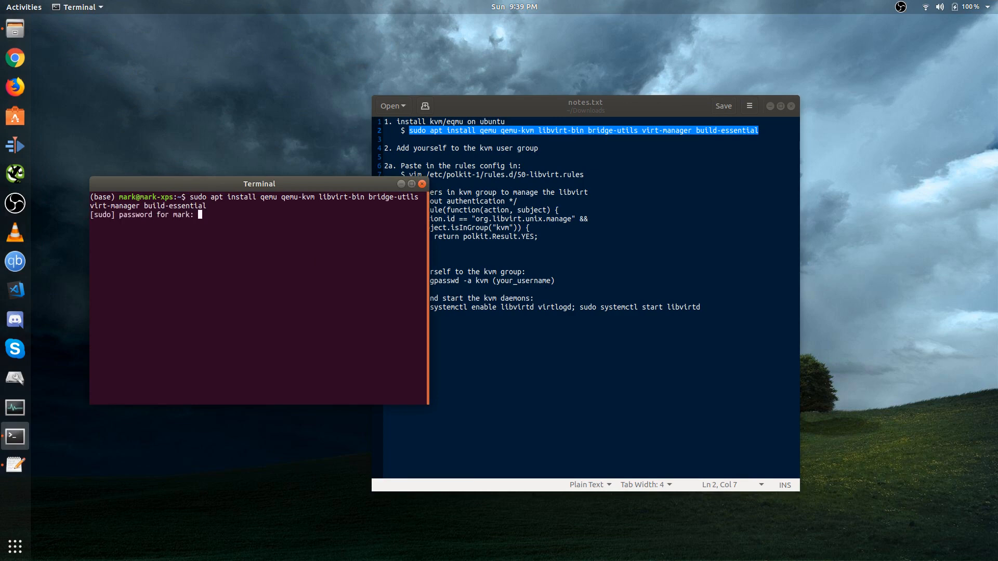
key(Return)
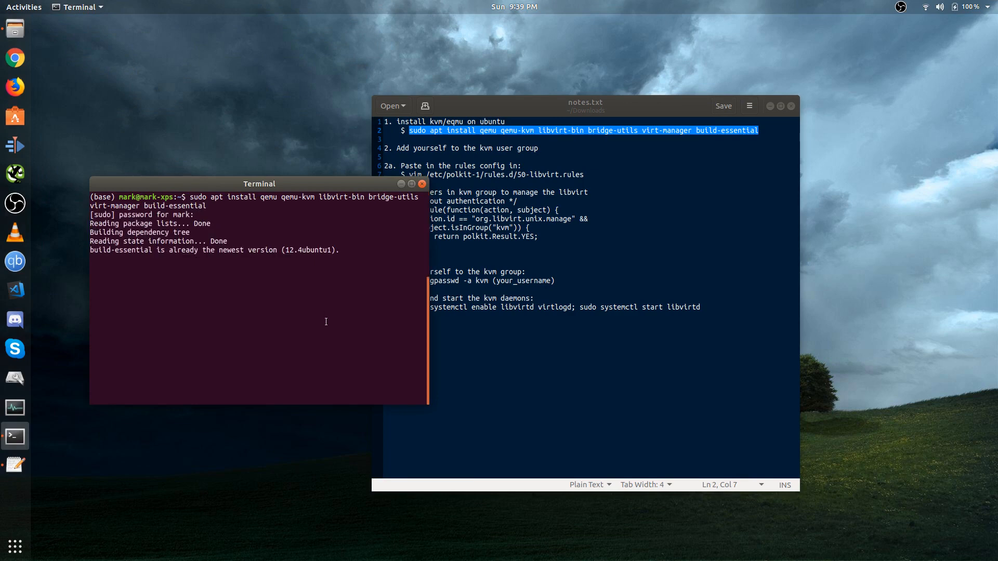
key(Return)
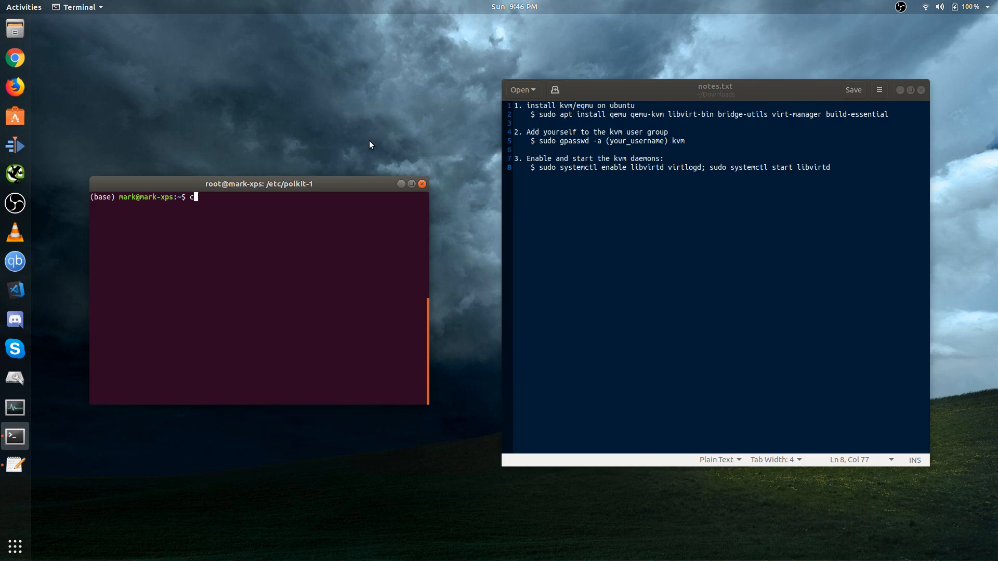
Clear the stray character at the terminal prompt and select the gpasswd command in the notes.
key(BackSpace)
click(586, 152)
mouse_move(686, 141)
mouse_down()
mouse_move(517, 133)
mouse_move(690, 141)
mouse_up()
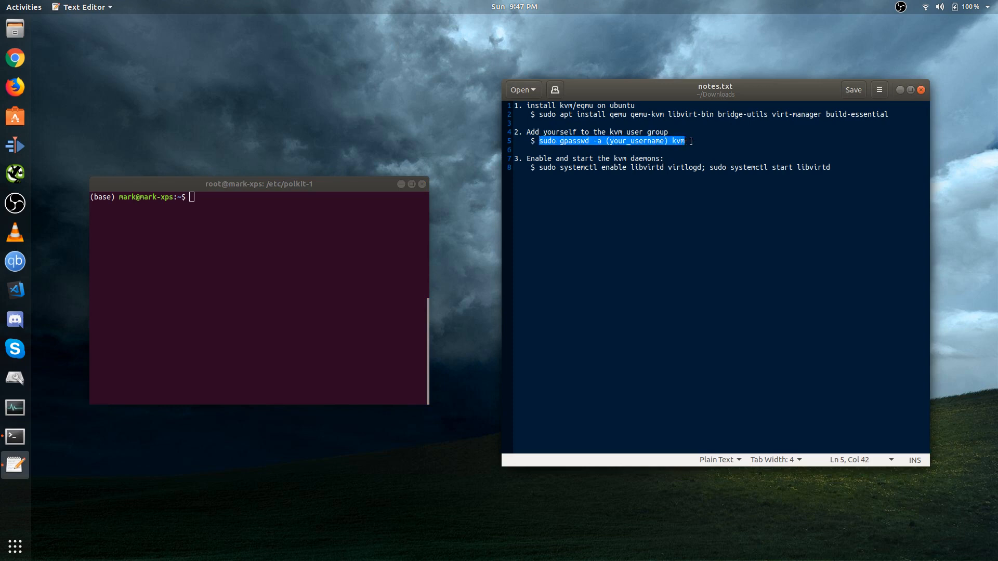
Look up the current account's username in the terminal with whoami.
click(334, 266)
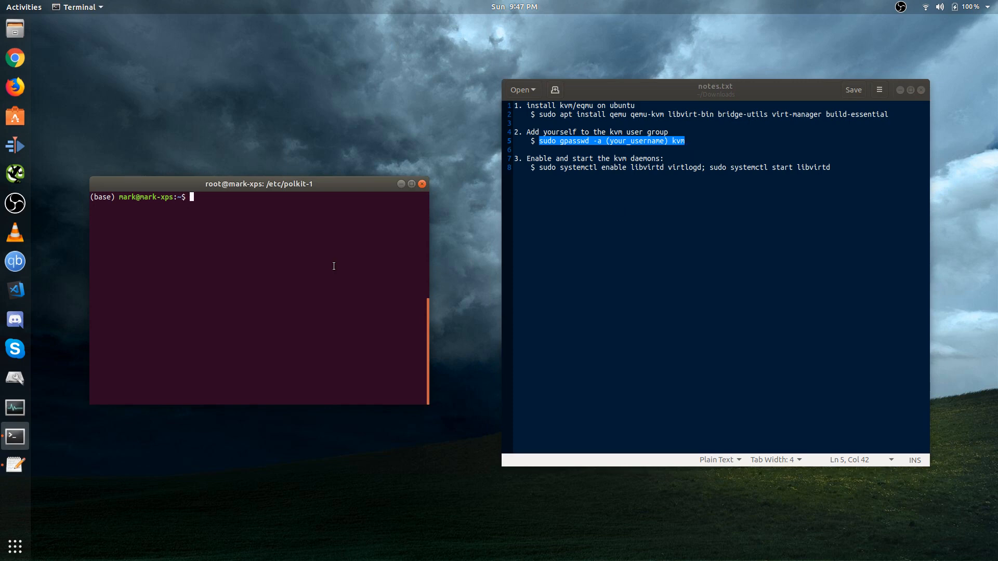
text(whoami)
key(Return)
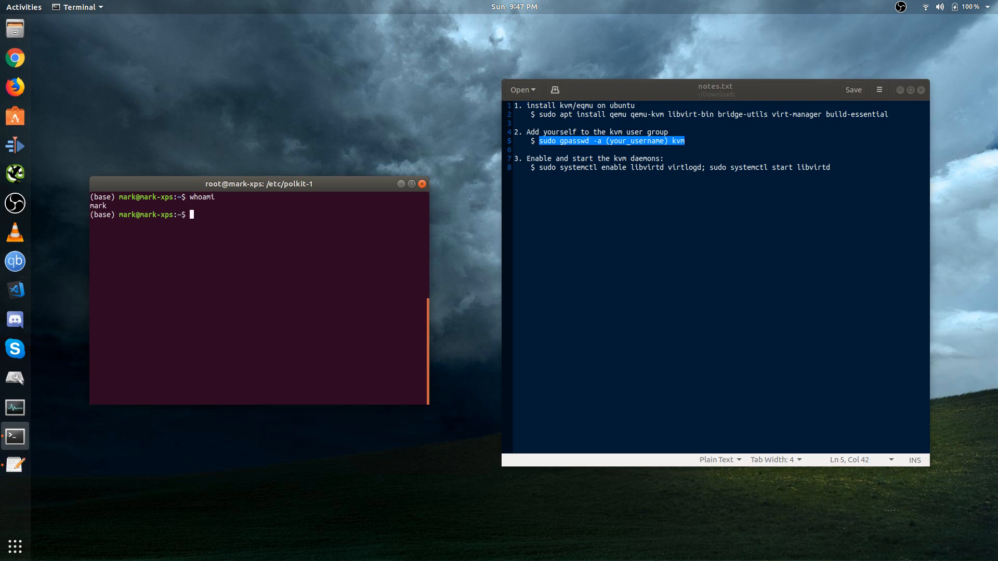
Add the current account to the kvm group with sudo gpasswd -a, replacing the (your_username) placeholder with the account's username.
text(sudo gpasswd -a (your_username) kvm)
key(Left)
key(Left)
key(Left)
key(Left)
key(Left)
key(Left)
key(Left)
key(Left)
key(Left)
key(Left)
key(Right)
key(Right)
key(Right)
key(Right)
key(Right)
key(Right)
key(BackSpace)
key(BackSpace)
key(BackSpace)
key(ctrl+w)
text(mark)
key(Left)
key(Left)
key(Left)
key(Left)
key(Left)
key(Right)
key(Right)
key(Right)
key(Right)
key(Right)
key(Right)
key(Right)
key(Right)
key(Right)
key(Return)
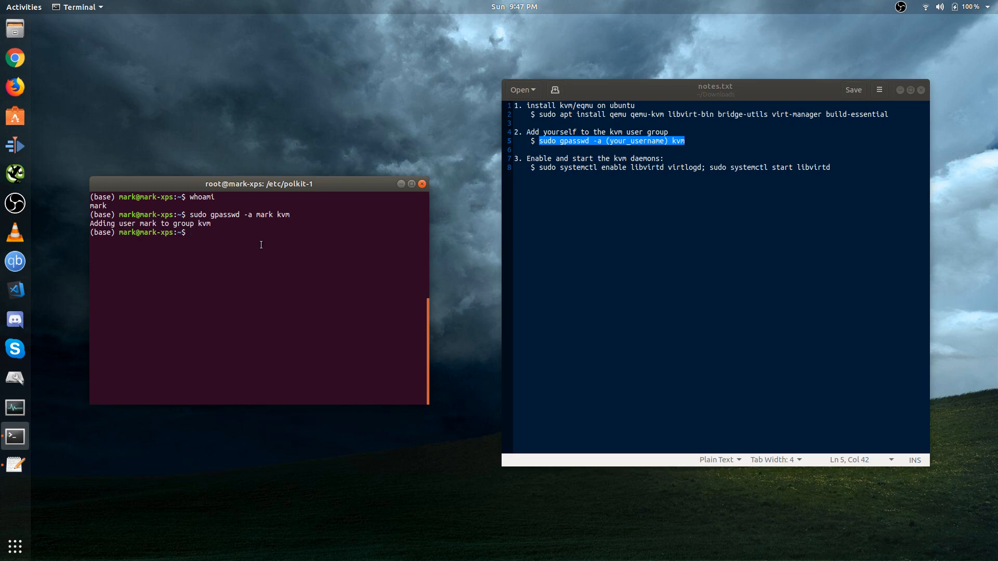
List the account's groups with the groups command and check the output for kvm.
text(groups)
text( mark)
key(Return)
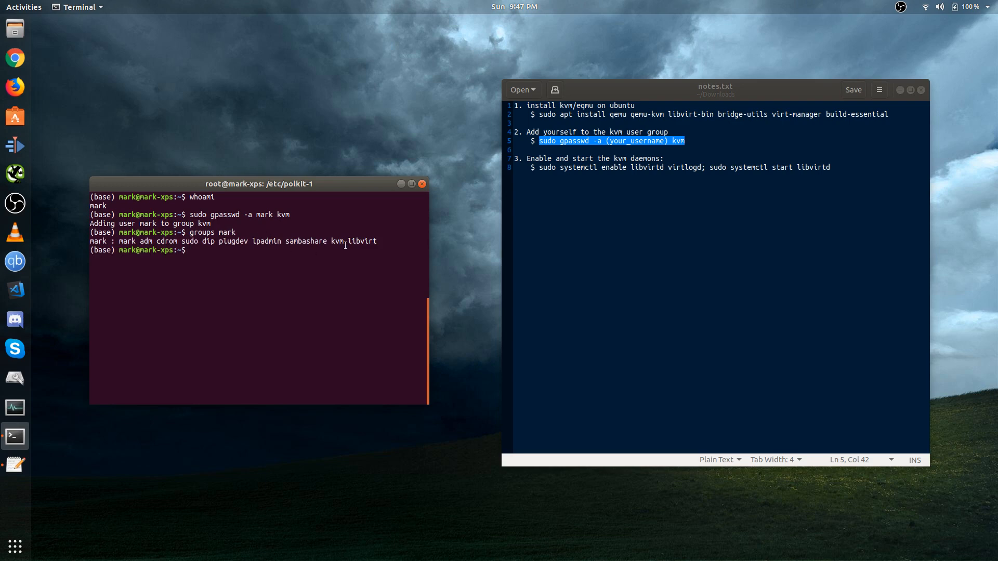
drag(331, 242, 345, 243)
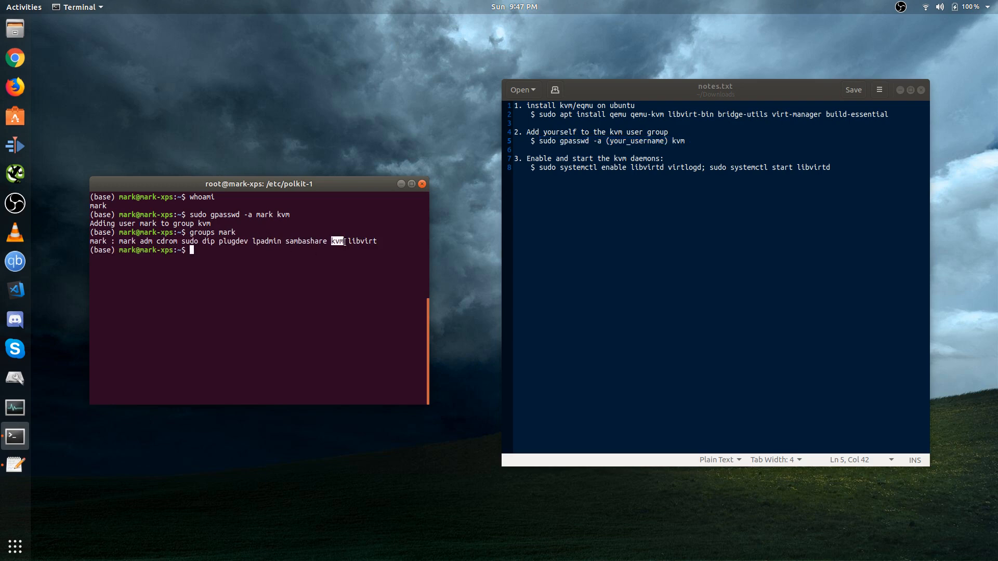
click(332, 286)
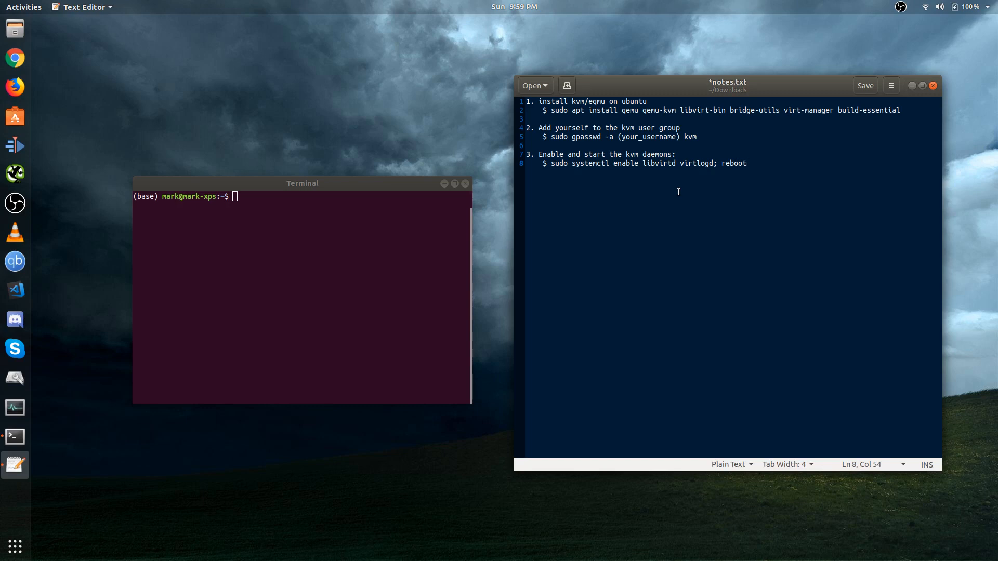
Enter the notes' daemon command in the terminal: sudo systemctl enable libvirtd virtlogd; reboot.
drag(759, 166, 678, 165)
click(799, 176)
key(End)
click(354, 285)
text(sudo systemctl enable libvirtd virtlogd; reboot)
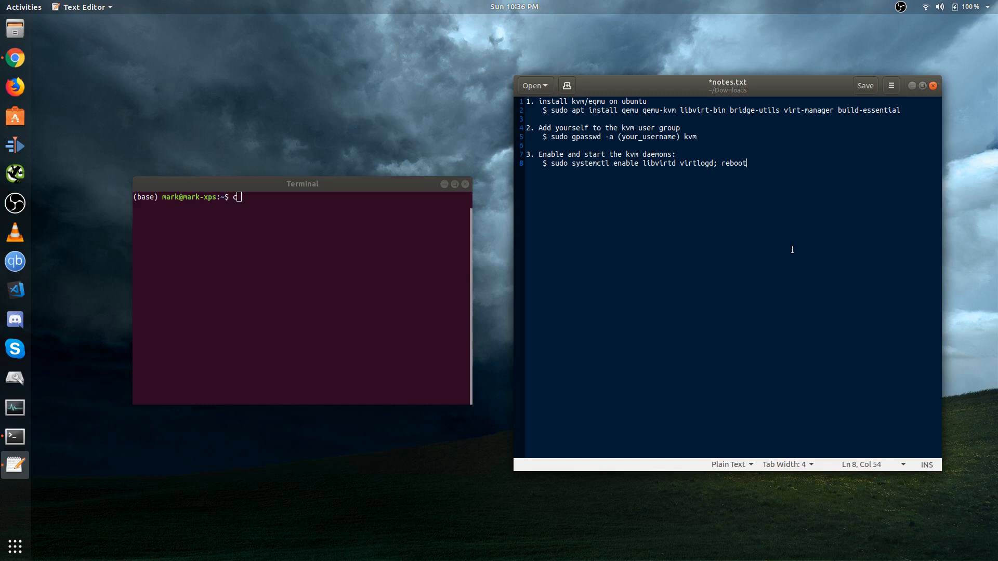
Launch Virtual Machine Manager by searching for virt-manager and bring its window to the middle of the desktop.
key(super)
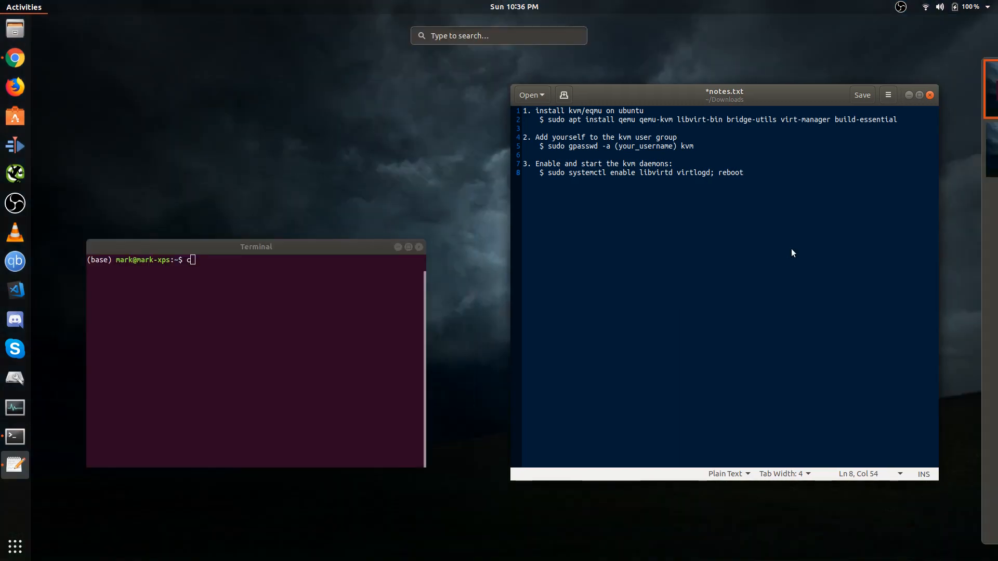
text(virt-manager)
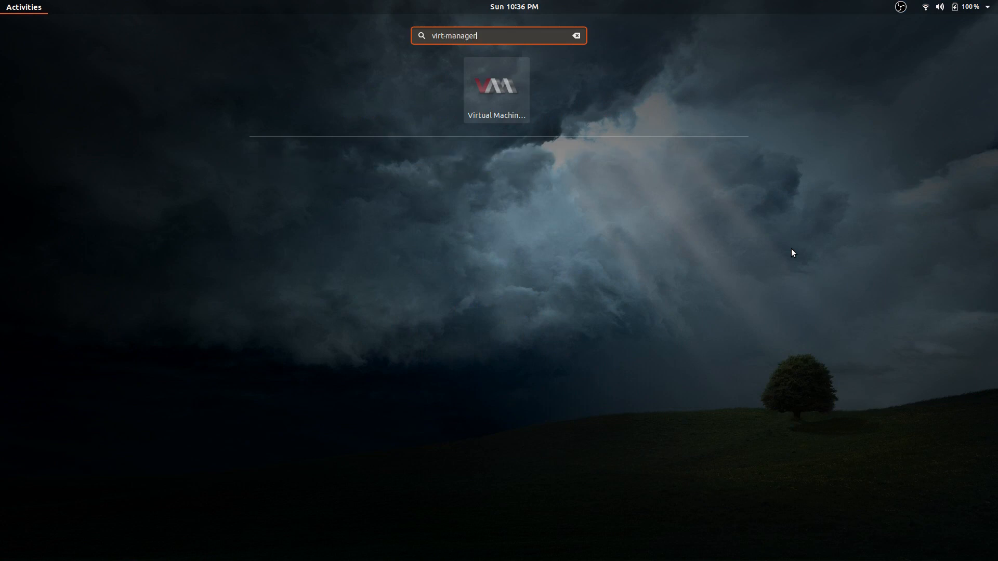
key(Return)
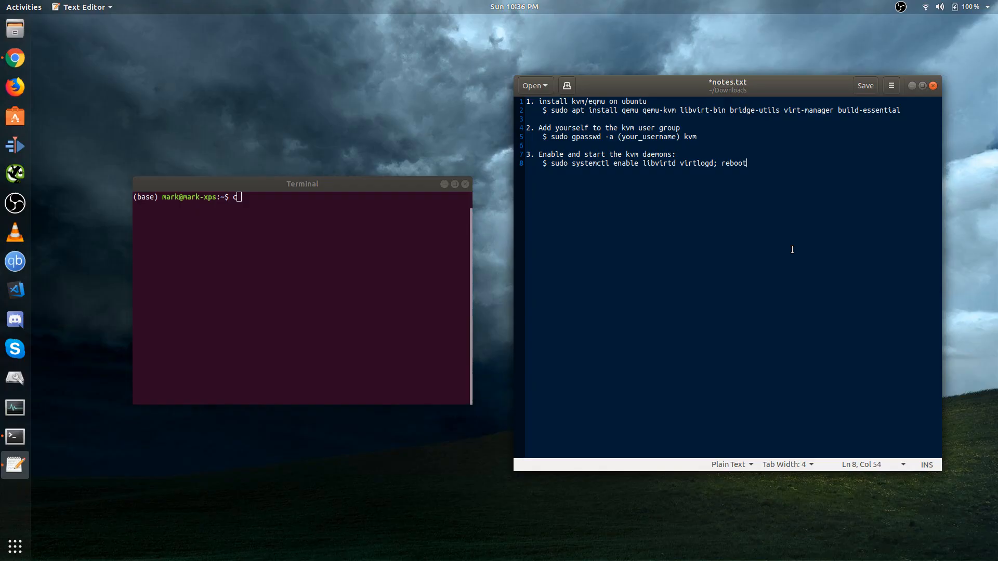
drag(207, 29, 564, 137)
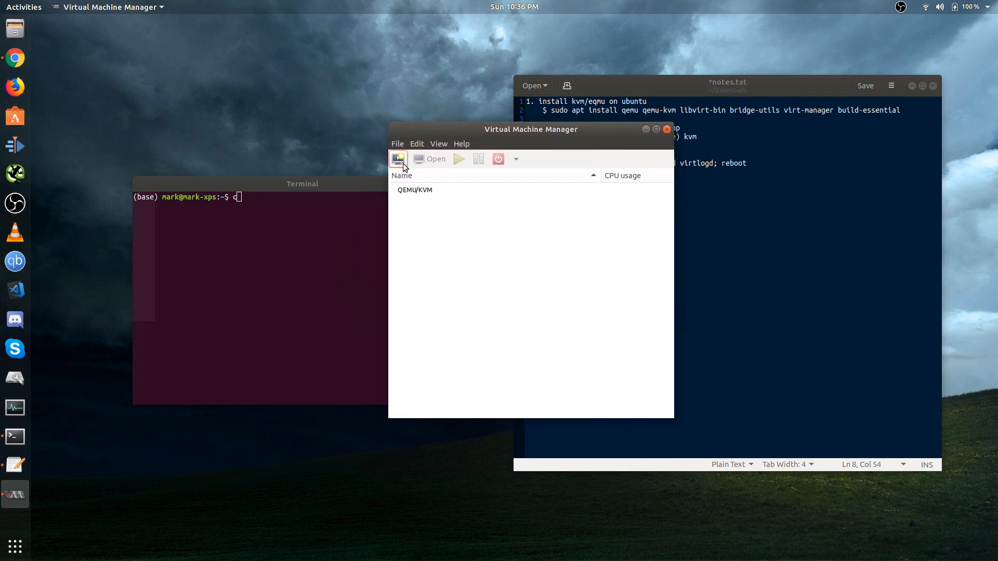
Start creating a new virtual machine on QEMU/KVM using local install media.
click(415, 190)
click(399, 160)
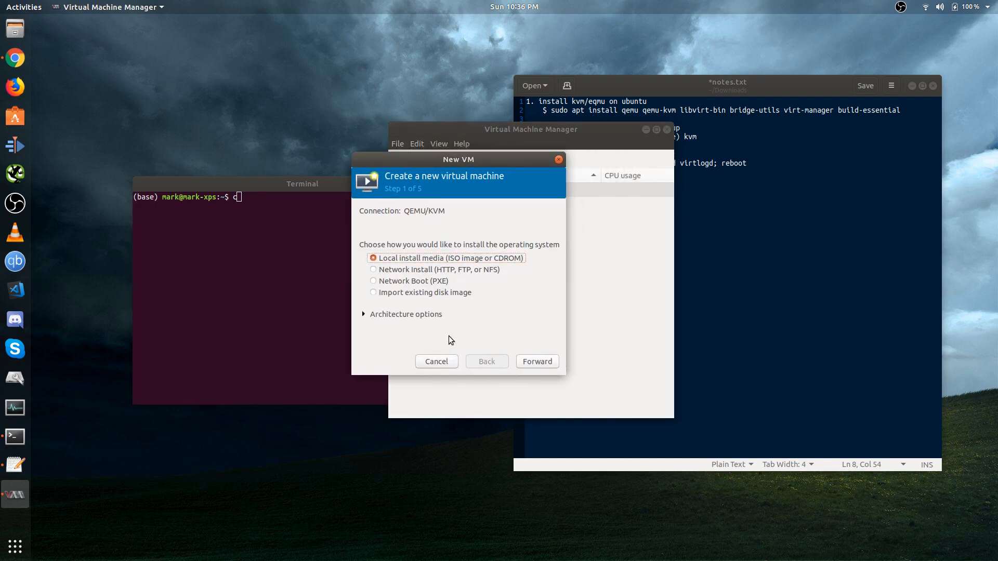
click(538, 362)
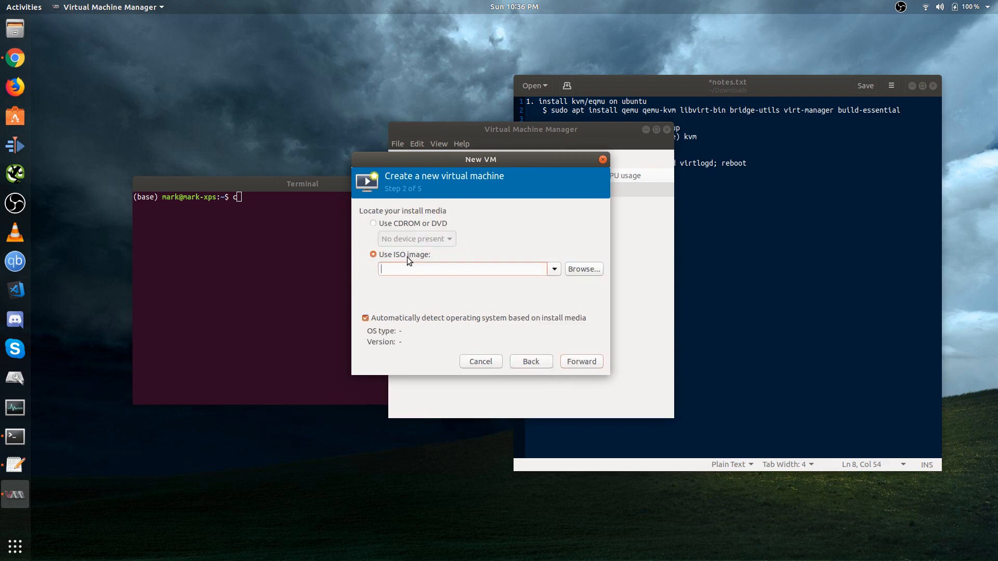
Choose en_windows_7_professional_with_sp1_x64_dvd_u_676939.iso from the local Downloads folder as the install image.
click(584, 270)
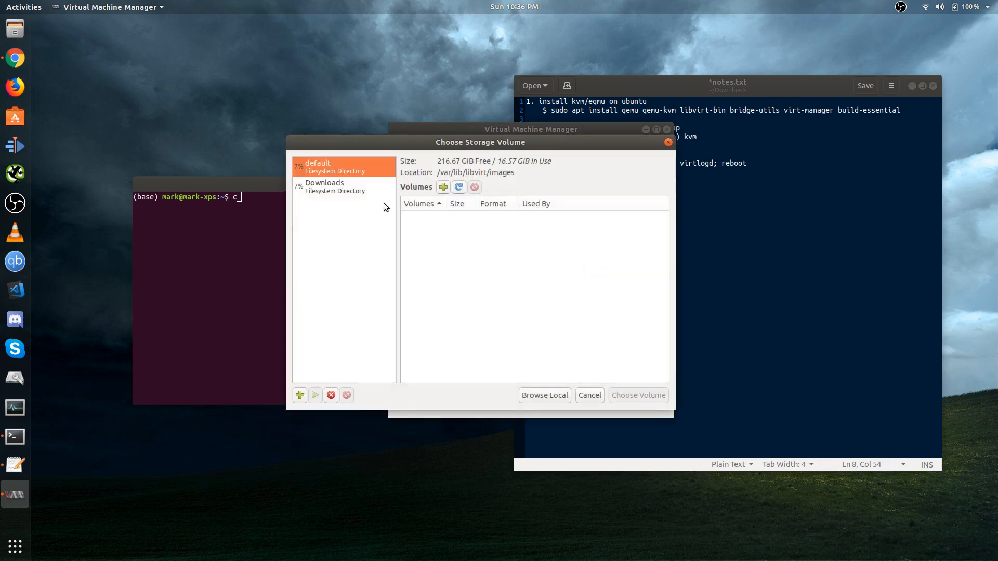
click(548, 396)
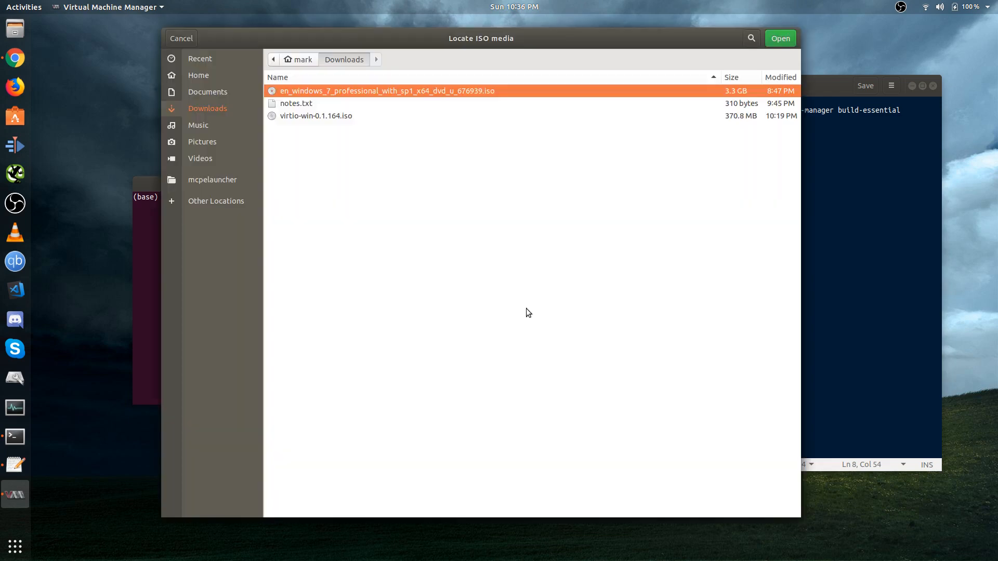
double_click(320, 92)
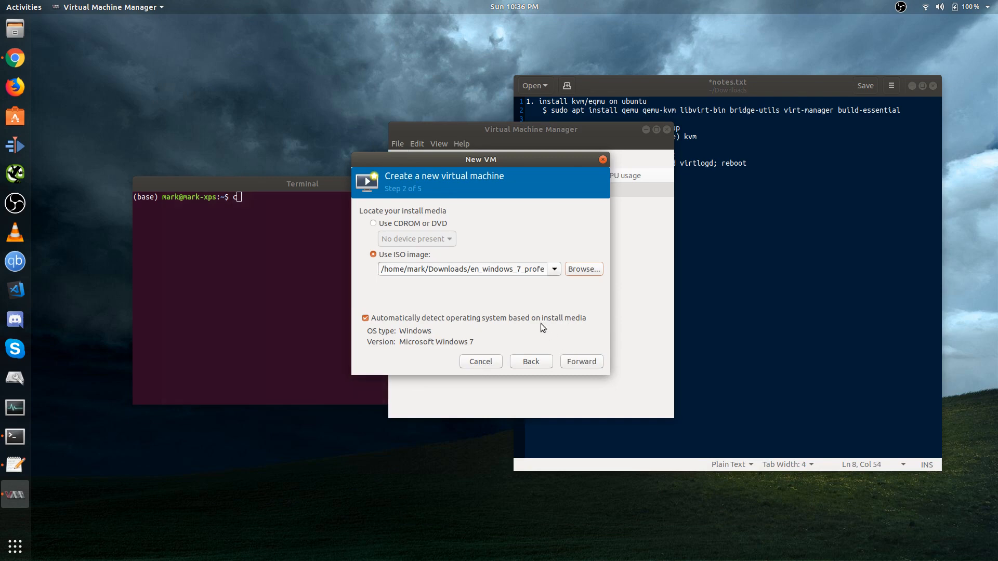
Turn off automatic operating system detection and set the OS type to Windows and the version to Microsoft Windows 7.
click(367, 319)
click(456, 322)
click(441, 320)
click(492, 339)
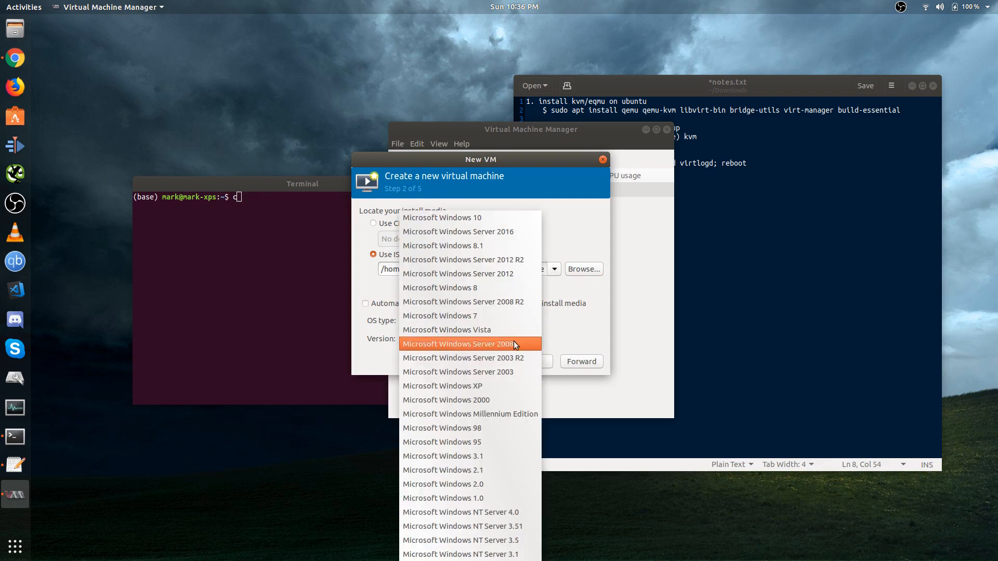
click(497, 317)
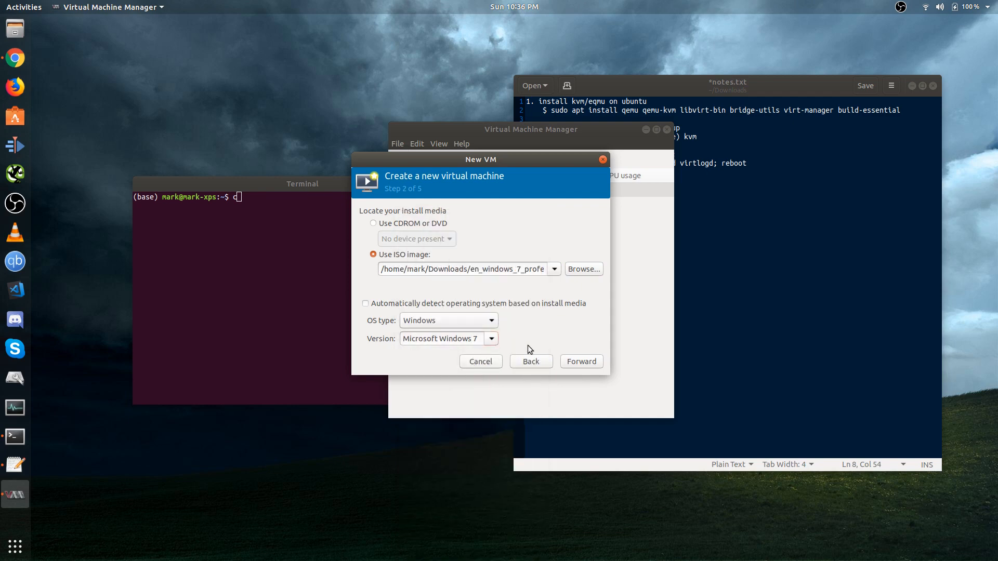
click(578, 359)
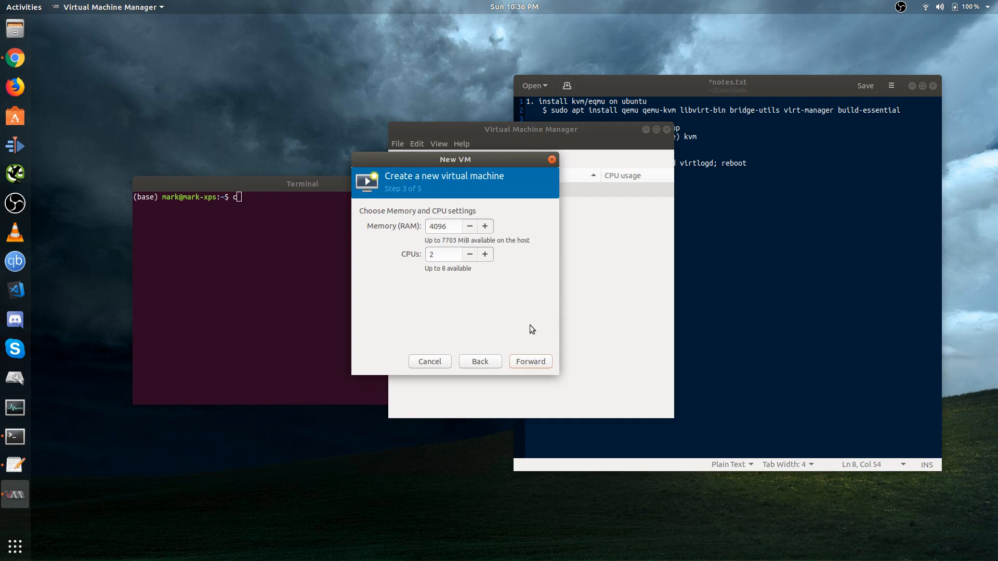
Give the virtual machine 2300 MiB of memory and 2 CPUs, and continue to the storage settings.
click(470, 254)
click(485, 254)
click(485, 254)
click(469, 254)
click(470, 254)
double_click(449, 227)
text(2300)
click(531, 362)
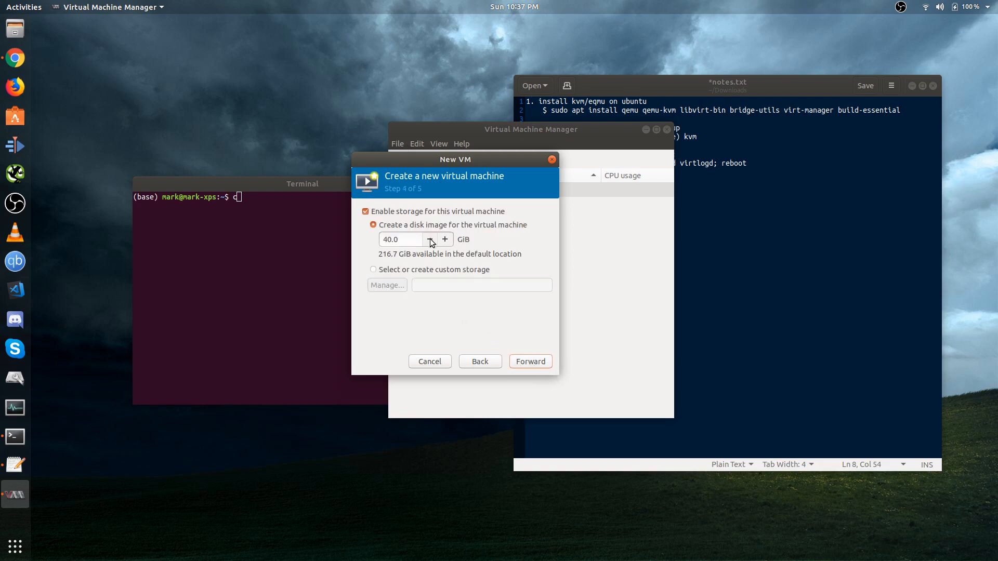
Set the virtual machine's disk image size to 35 GiB and continue to the summary.
click(401, 239)
key(BackSpace)
key(BackSpace)
text(35)
click(537, 362)
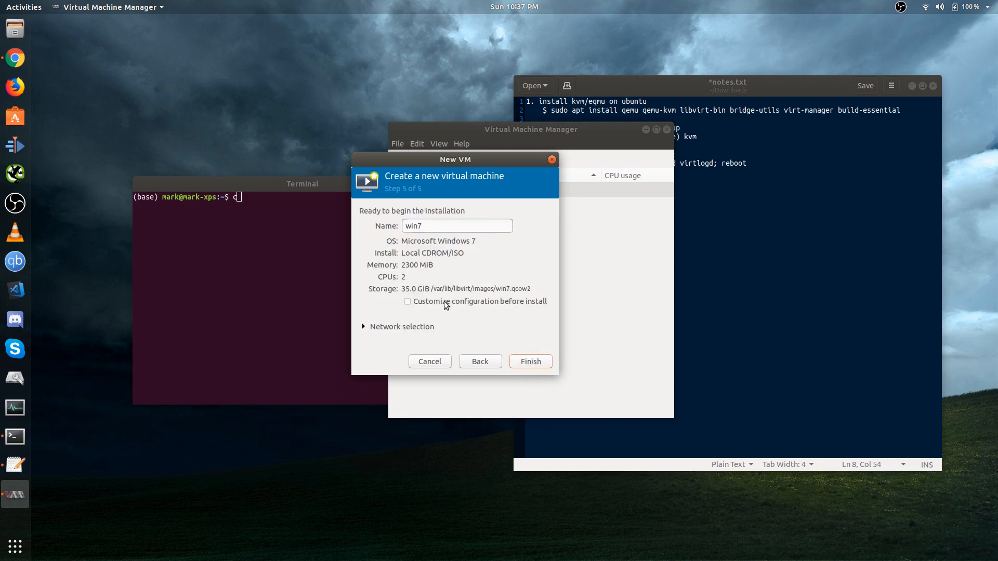
Enable customizing the configuration before install and finish the wizard for the win7 machine.
click(416, 325)
click(416, 325)
click(443, 303)
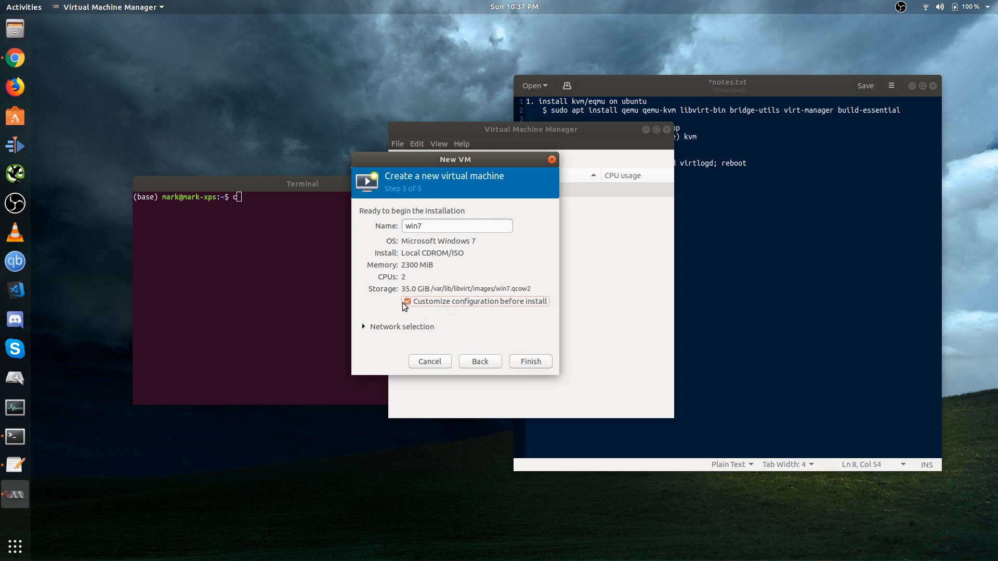
click(525, 364)
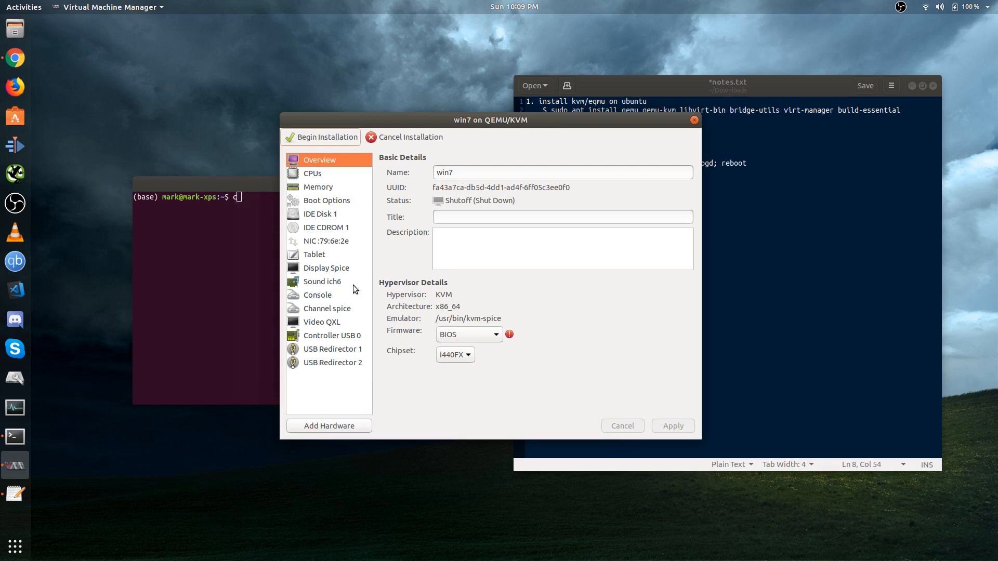
Change the disk bus of IDE Disk 1 to VirtIO and apply it.
click(320, 215)
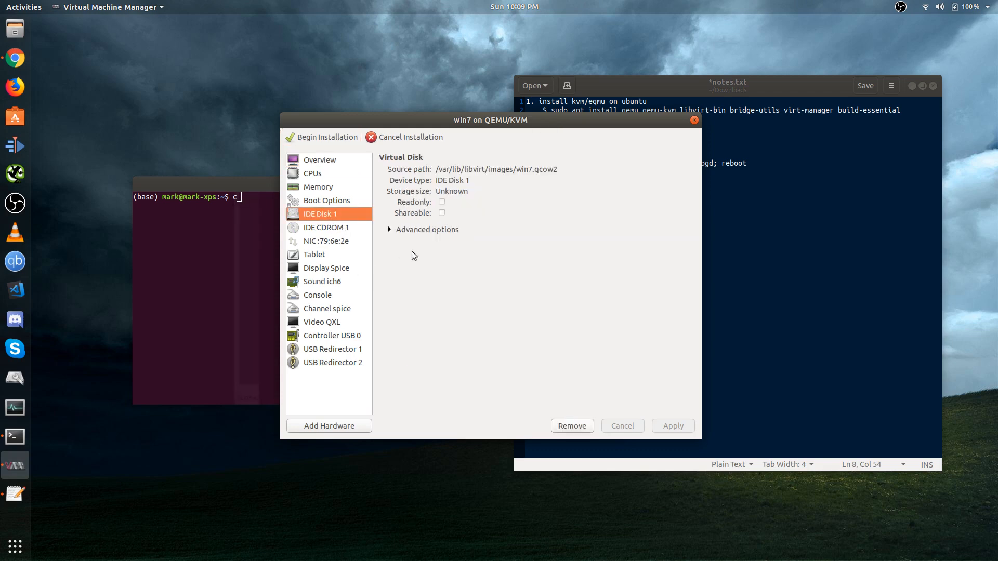
click(422, 229)
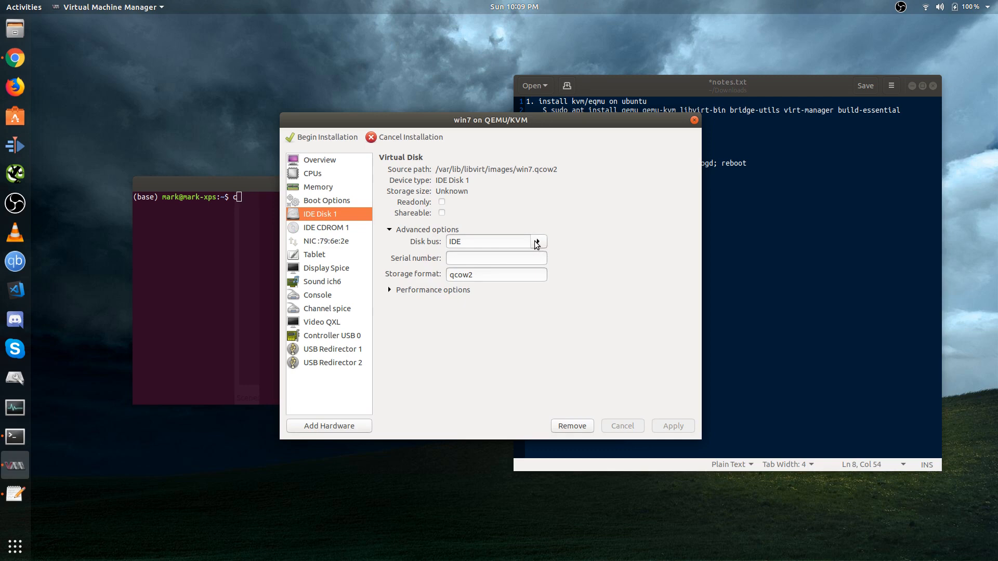
click(537, 243)
click(464, 312)
click(674, 426)
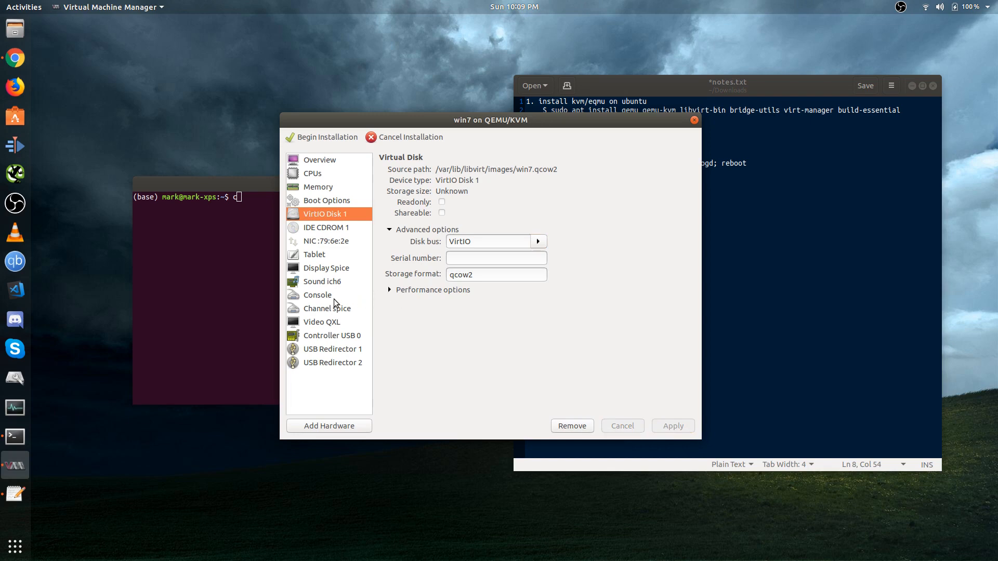
Change the virtual machine's display type to VNC server and apply it.
click(329, 271)
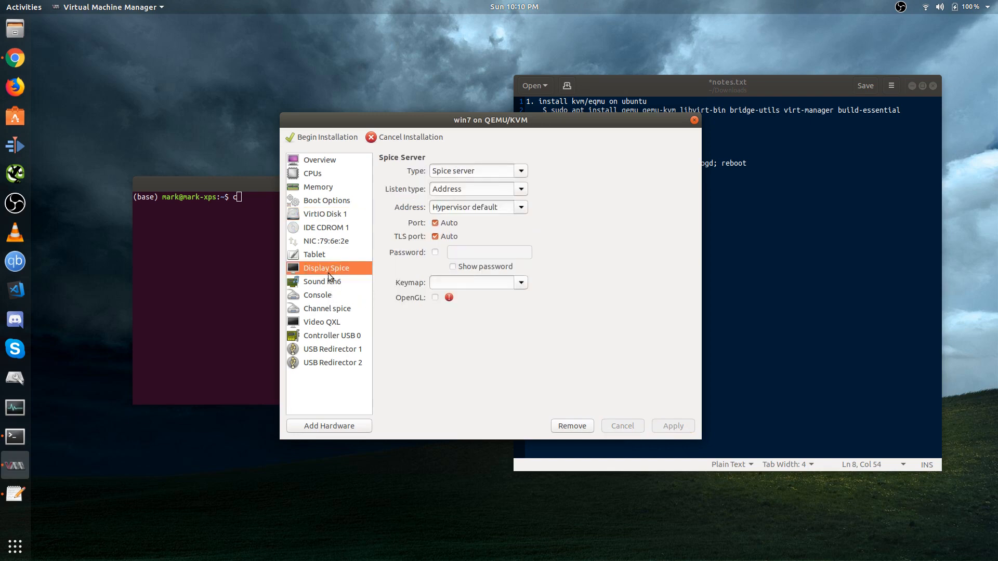
click(521, 174)
click(494, 193)
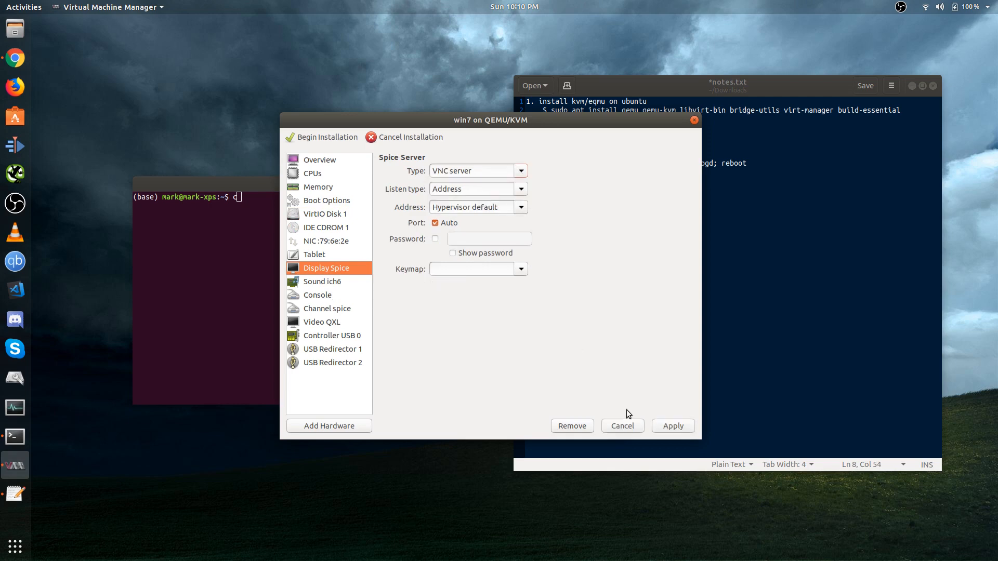
click(665, 425)
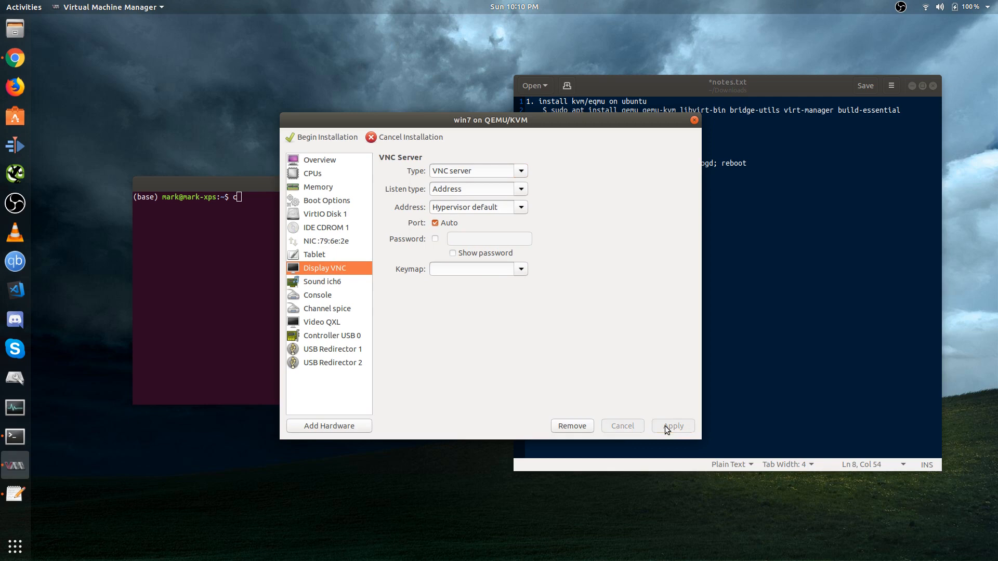
Set the virtual machine's video model to Cirrus and apply it.
click(331, 326)
click(505, 170)
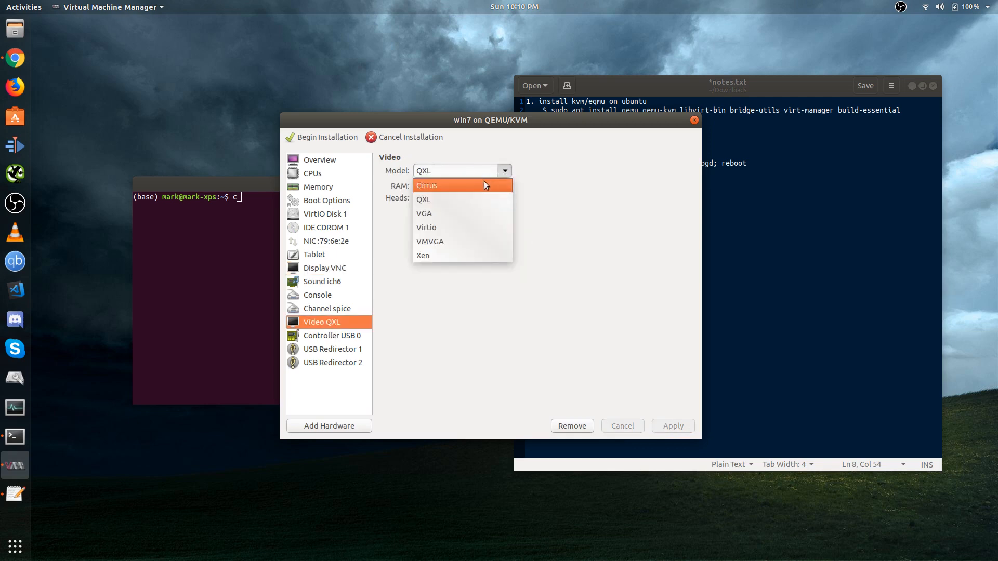
click(444, 187)
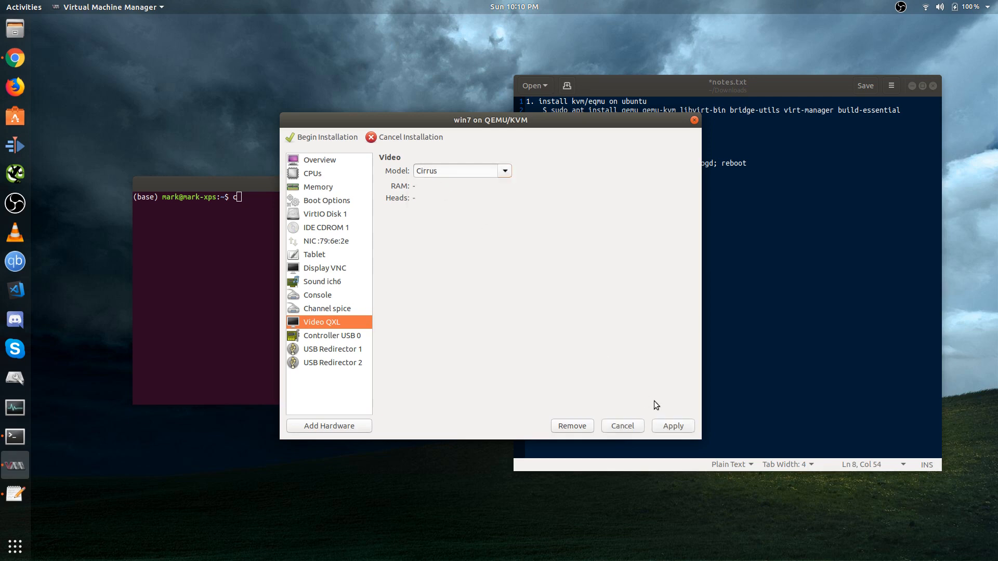
click(666, 432)
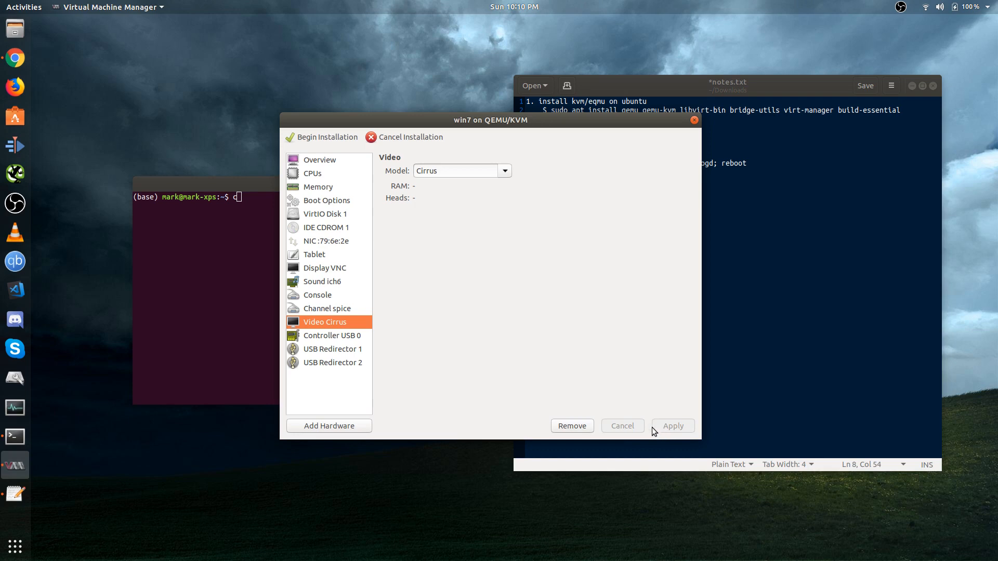
Set the network interface's device model to virtio and apply it.
click(319, 241)
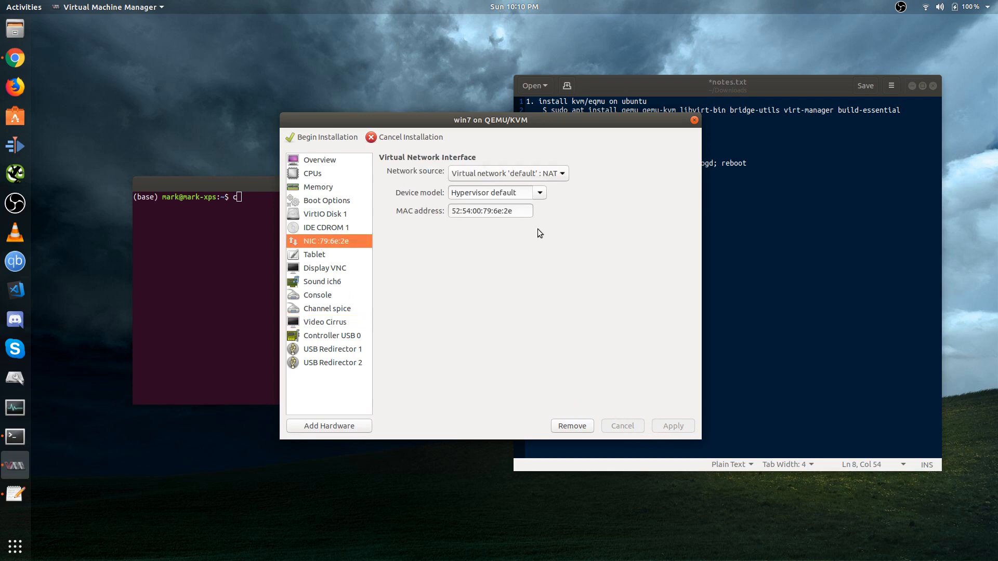
click(541, 193)
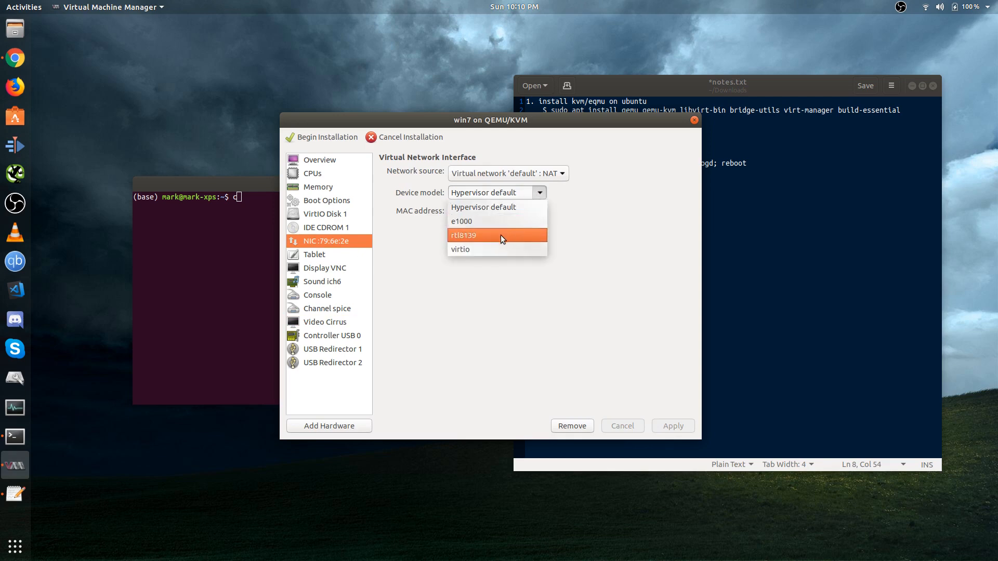
click(495, 248)
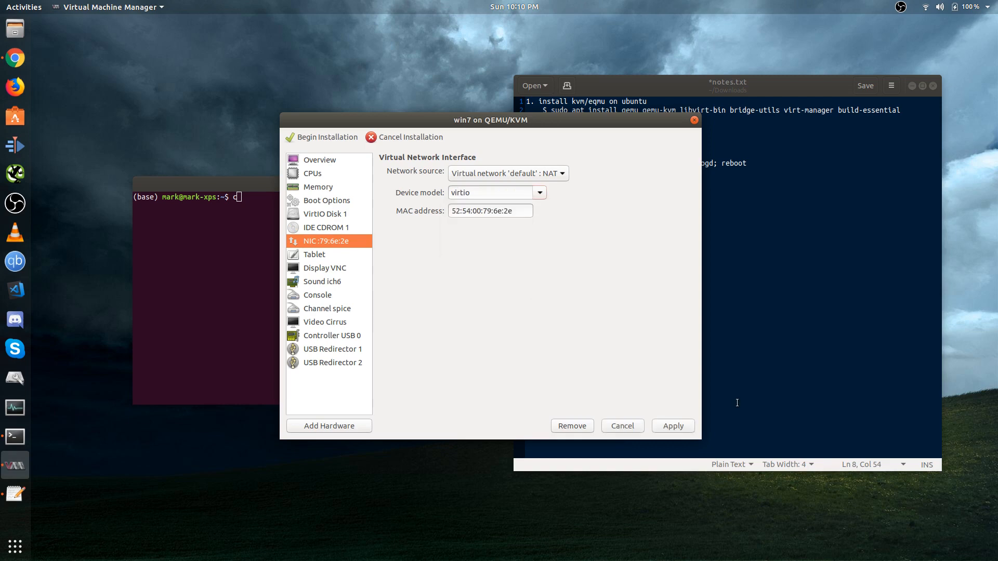
click(677, 426)
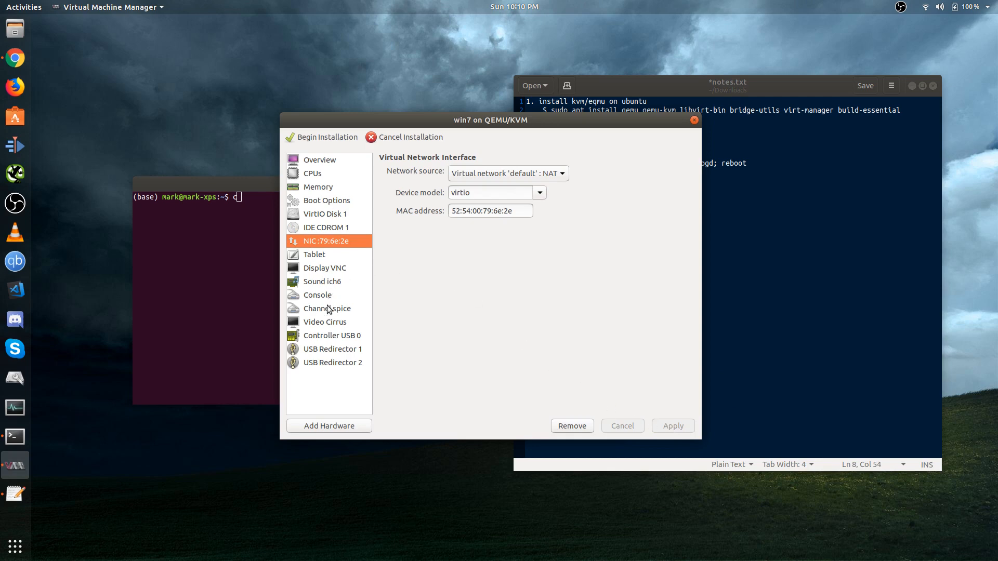
Remove the ich6 sound device from the virtual machine.
click(333, 287)
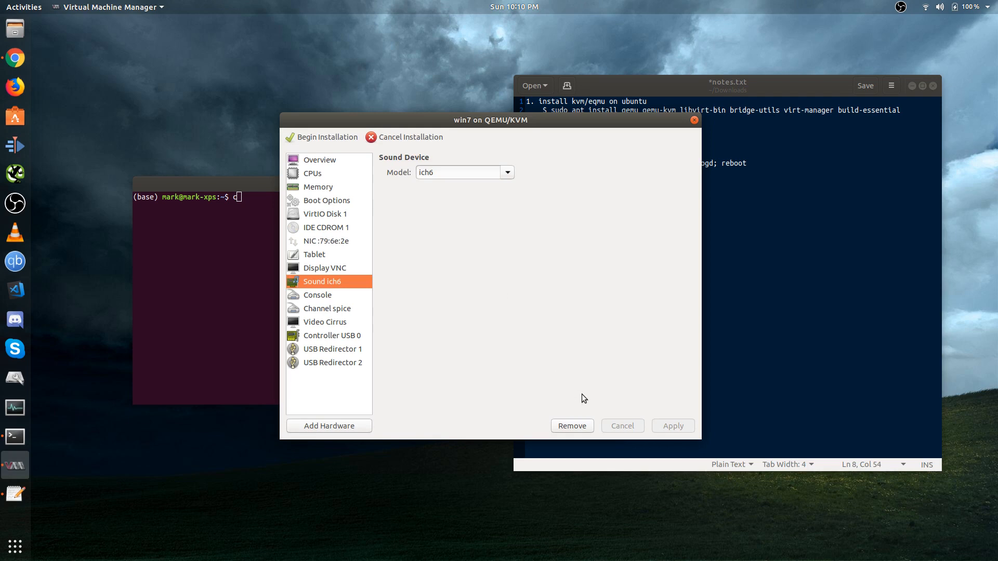
click(572, 425)
click(560, 316)
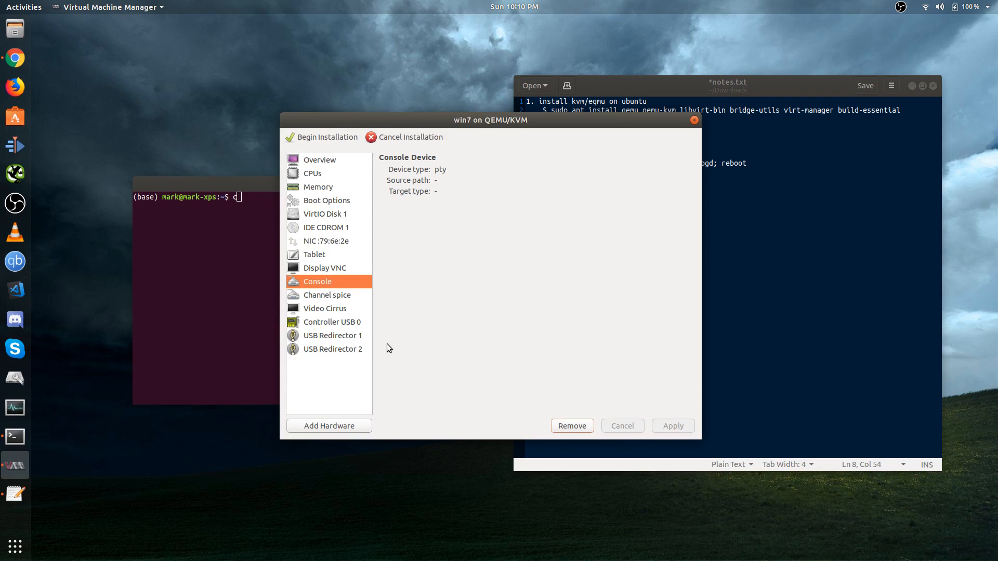
Add a new storage device of type CDROM device on the IDE bus to the virtual machine.
click(323, 426)
click(398, 164)
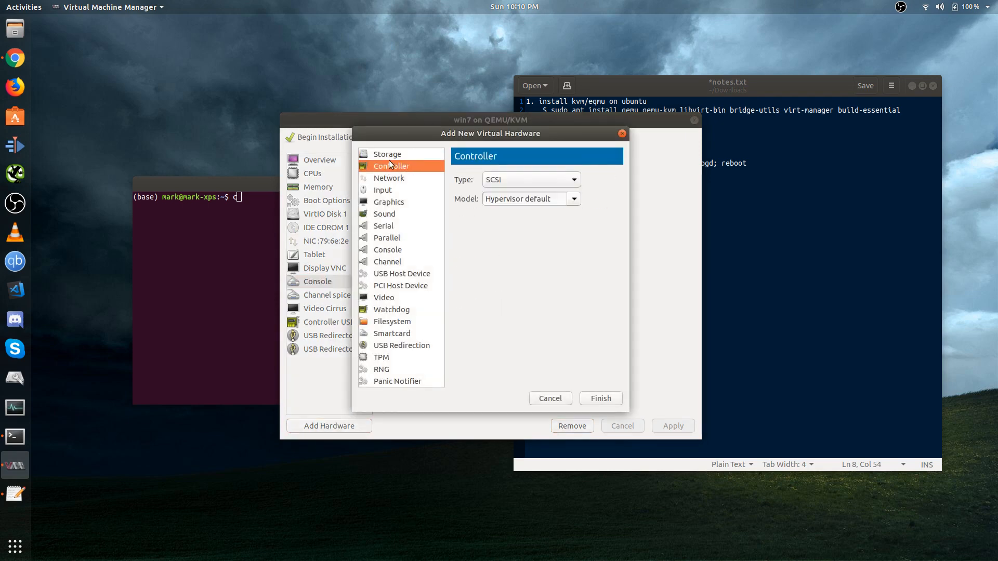
click(366, 284)
click(374, 155)
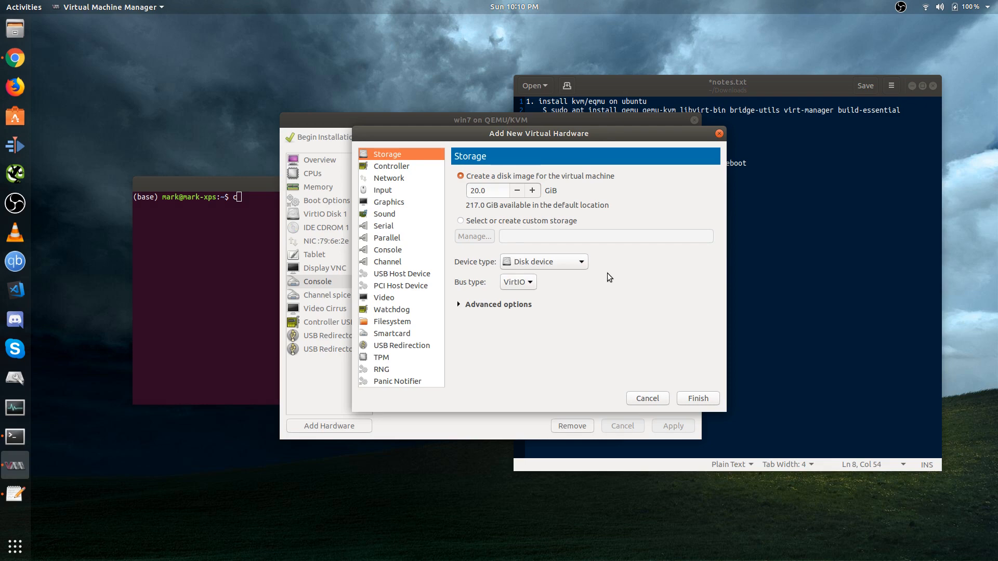
click(575, 267)
click(562, 273)
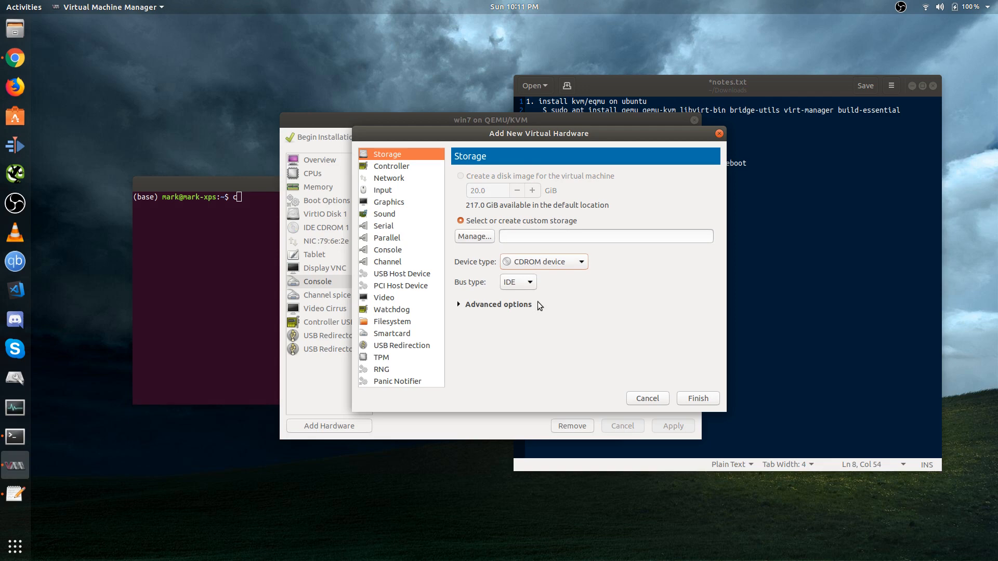
click(712, 400)
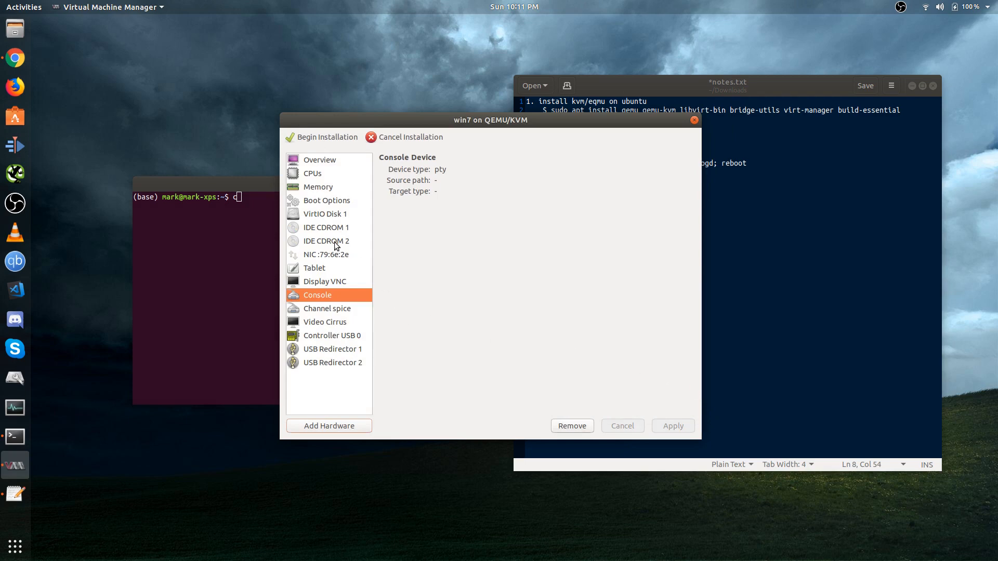
Connect en_windows_7_professional_with_sp1_x64_dvd_u_676939.iso from Downloads to IDE CDROM 1, make the drive shareable, and apply.
click(326, 228)
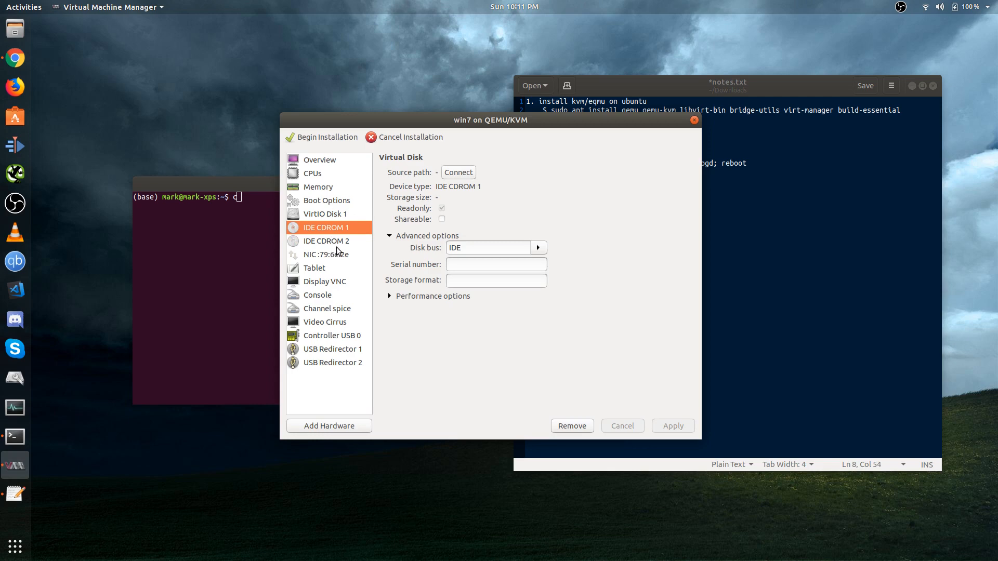
click(463, 174)
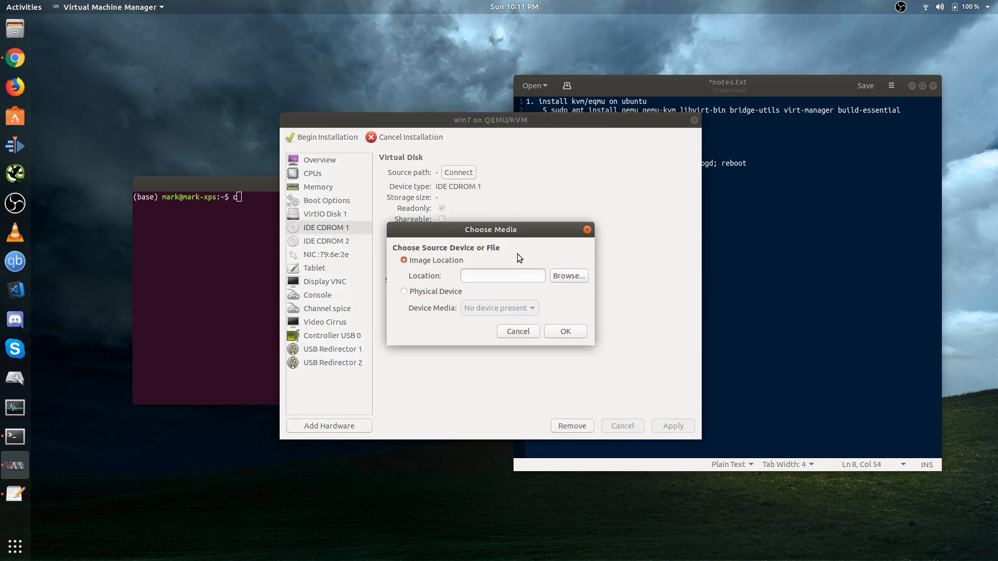
click(564, 278)
click(561, 430)
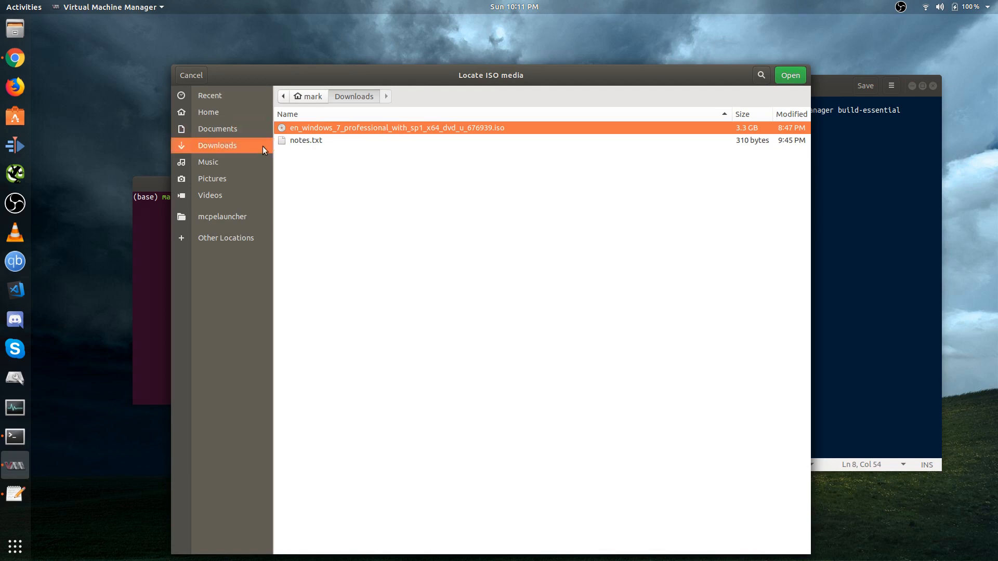
double_click(341, 130)
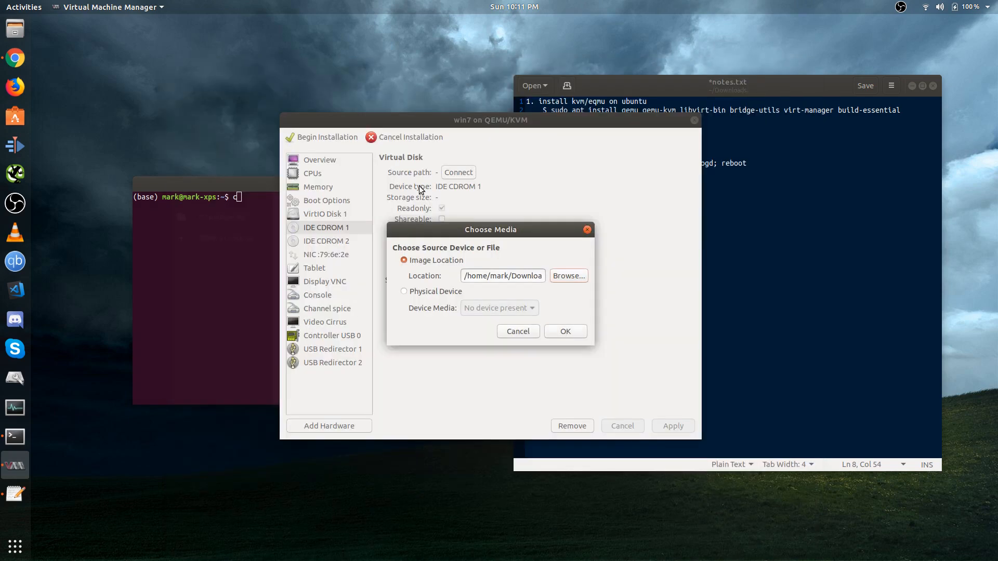
click(572, 333)
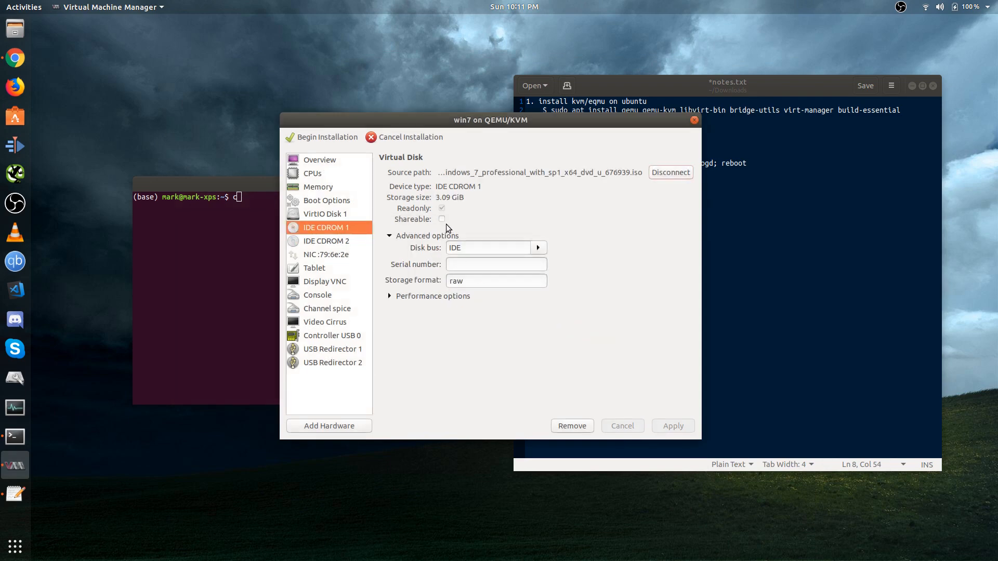
click(442, 220)
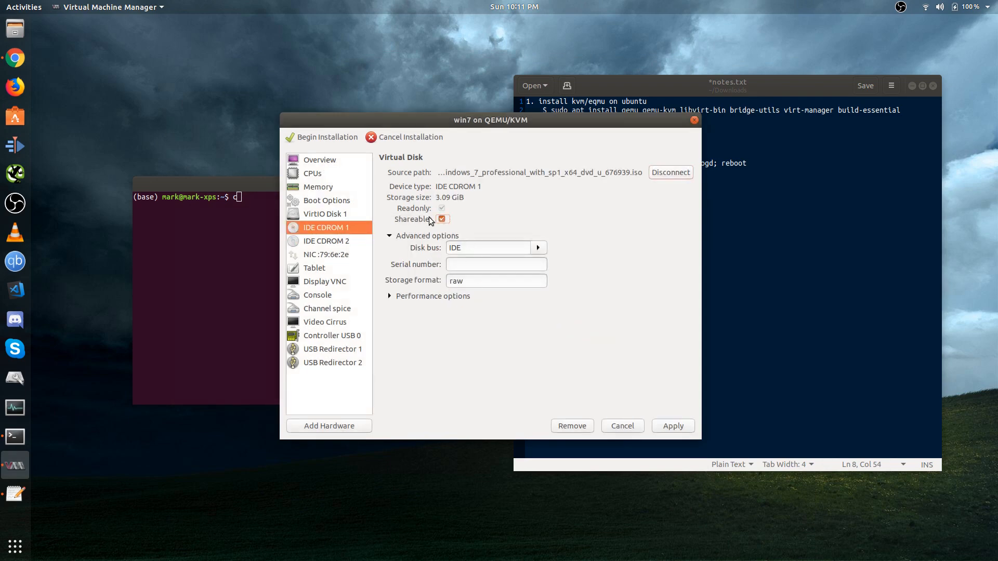
click(668, 427)
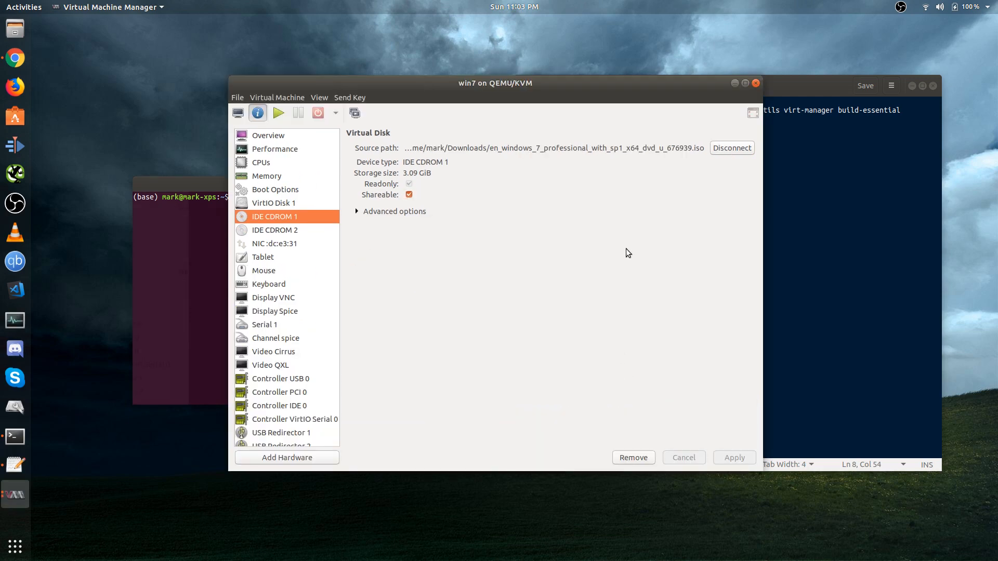
Switch to Google Chrome and examine the direct downloads of the virtio-win drivers on the Fedora Docs virtIO page.
click(301, 230)
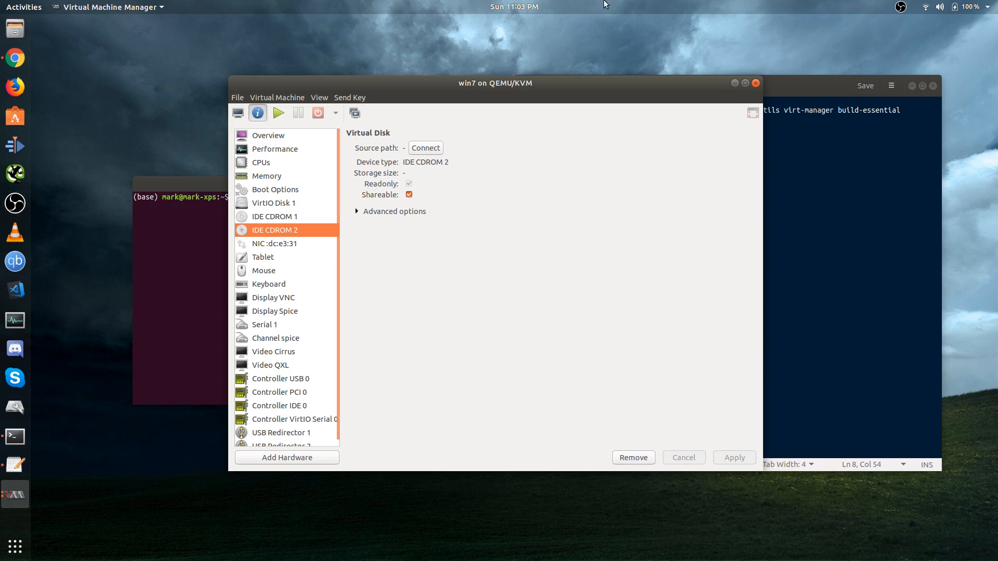
drag(0, 112, 691, 154)
double_click(700, 152)
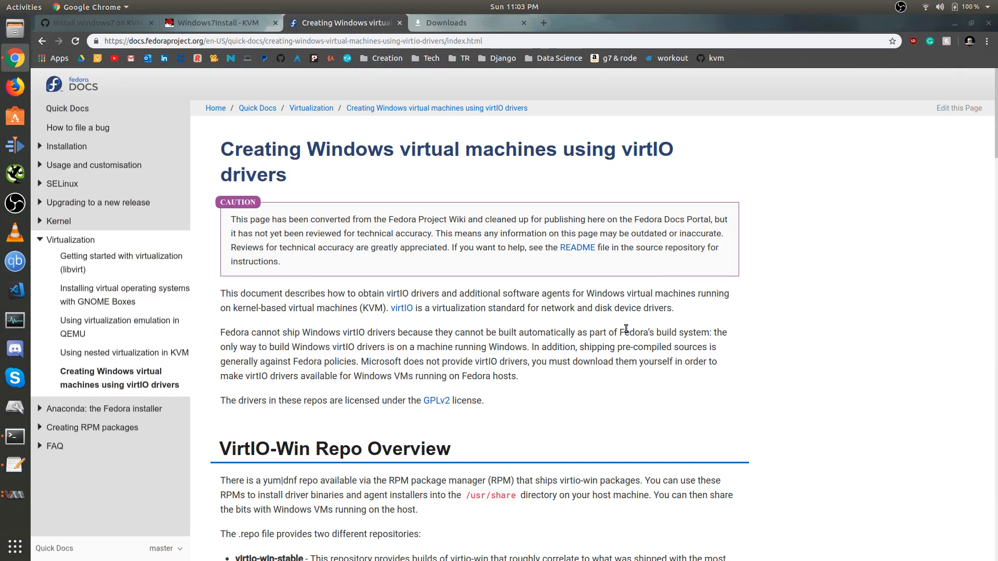
scroll(627, 328, down, 3)
scroll(677, 380, up, 3)
drag(311, 178, 222, 150)
click(787, 258)
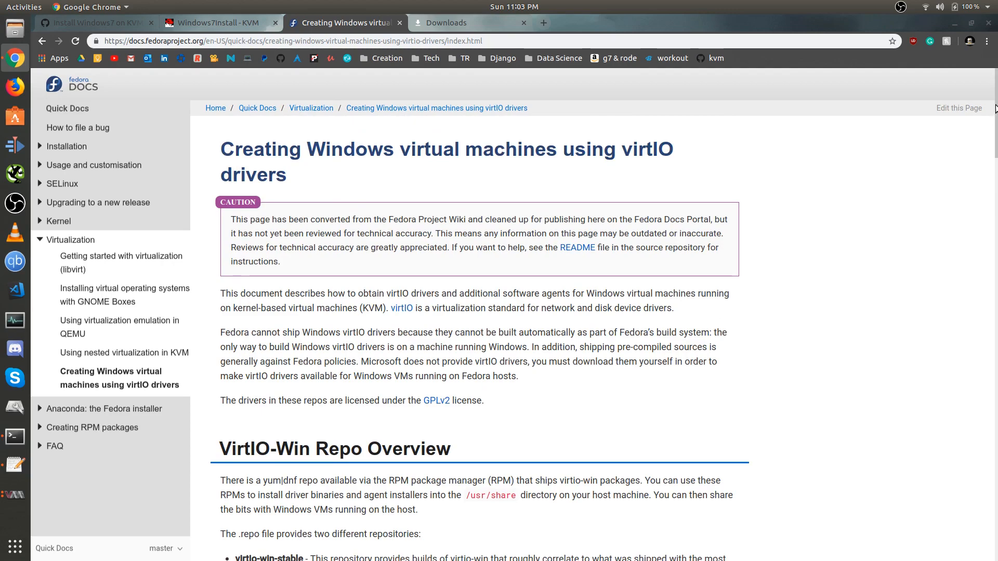
scroll(959, 216, down, 10)
scroll(960, 217, down, 15)
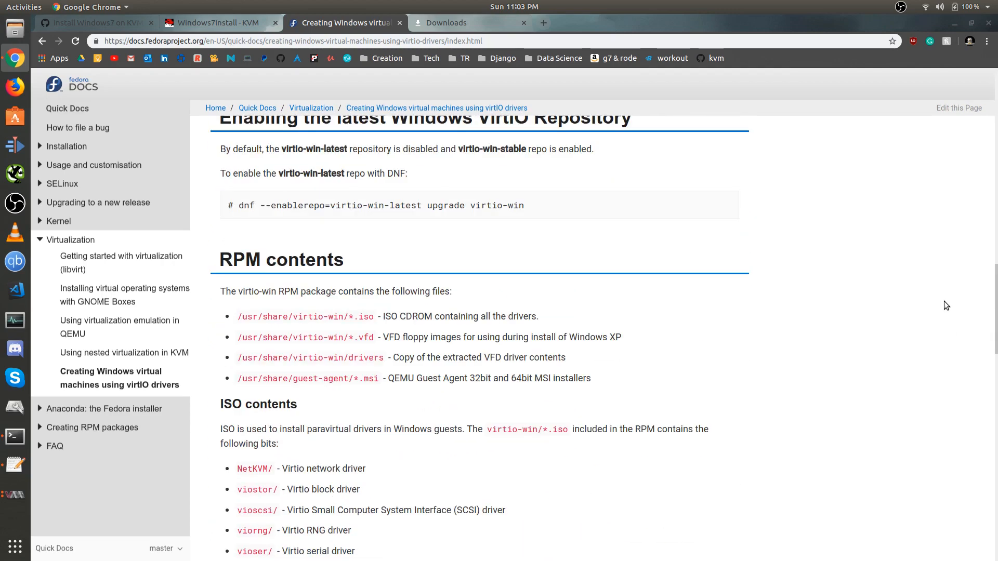
scroll(914, 416, down, 6)
scroll(915, 397, up, 6)
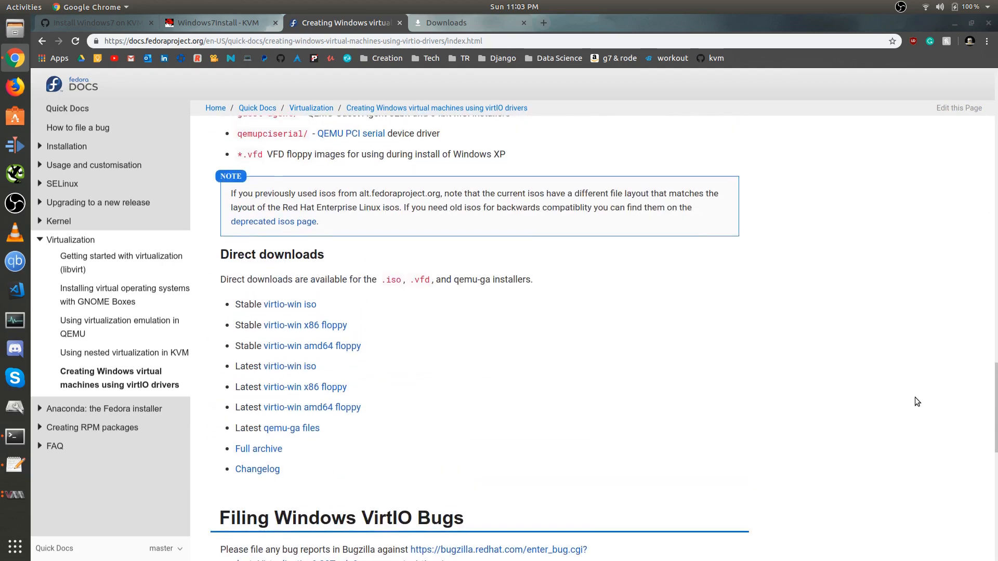
drag(332, 261, 229, 266)
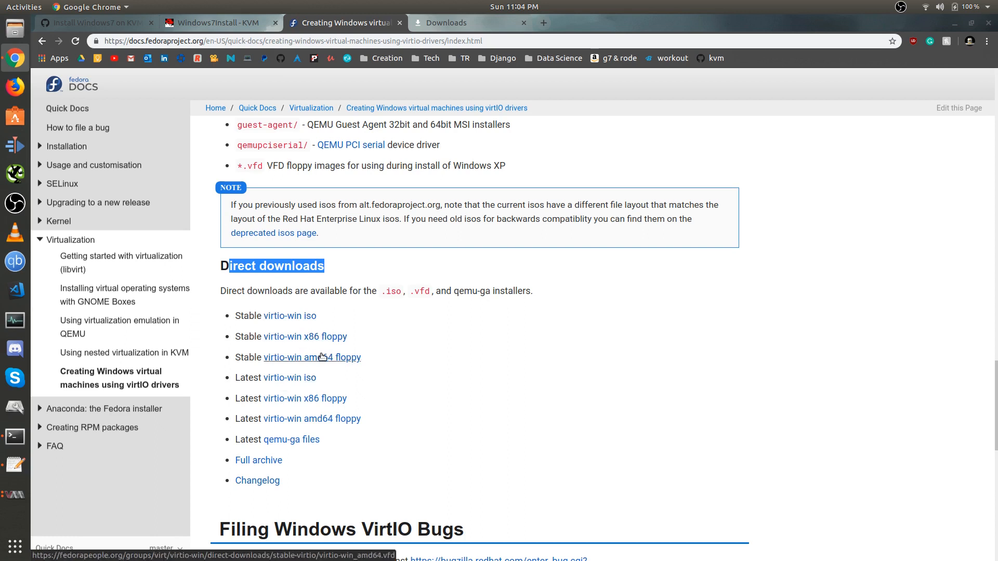
Switch back to Virtual Machine Manager, connect virtio-win-0.1.141.iso from Downloads to IDE CDROM 2, keep the drive shareable, and apply.
click(954, 23)
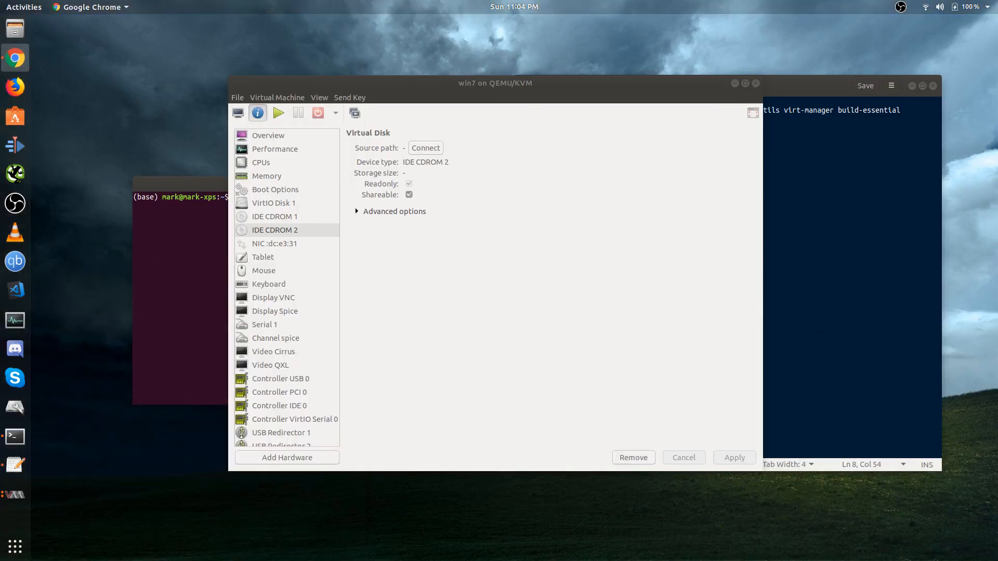
drag(582, 83, 543, 94)
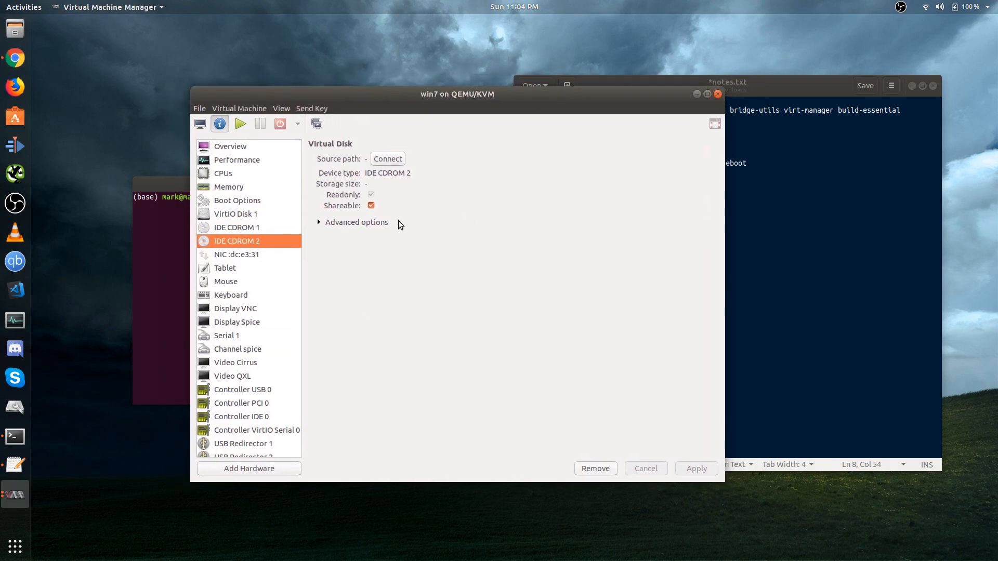
click(394, 160)
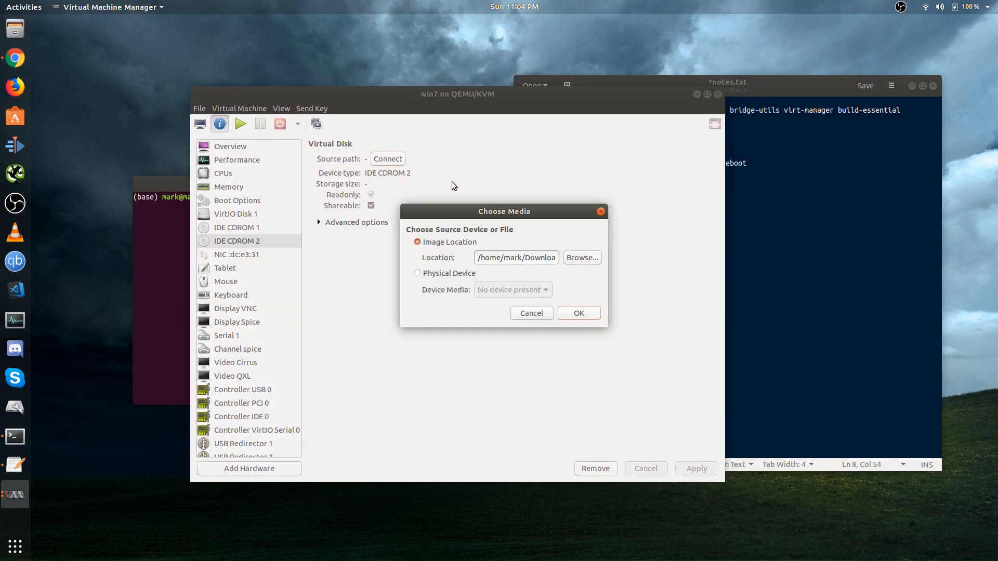
click(597, 261)
click(568, 415)
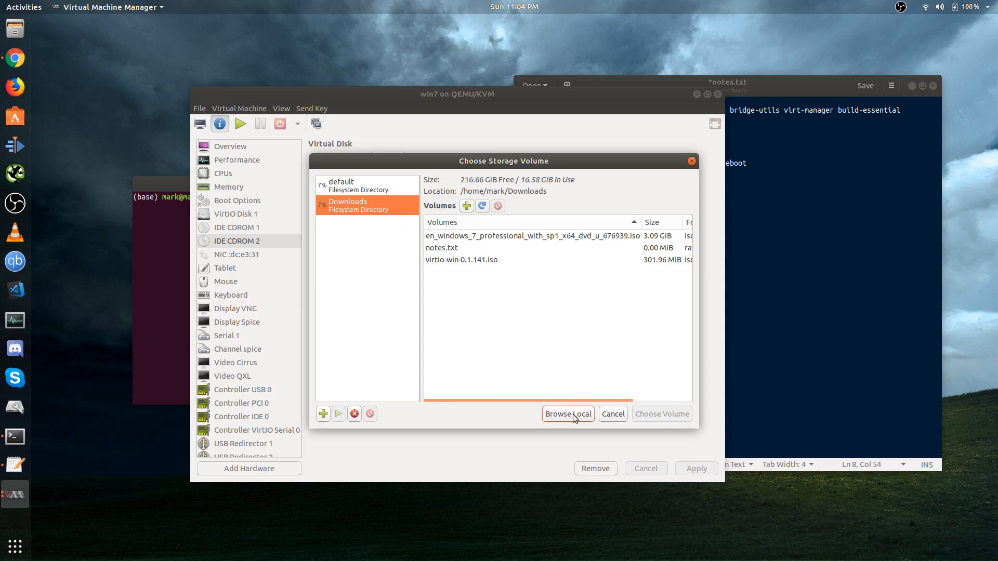
double_click(369, 135)
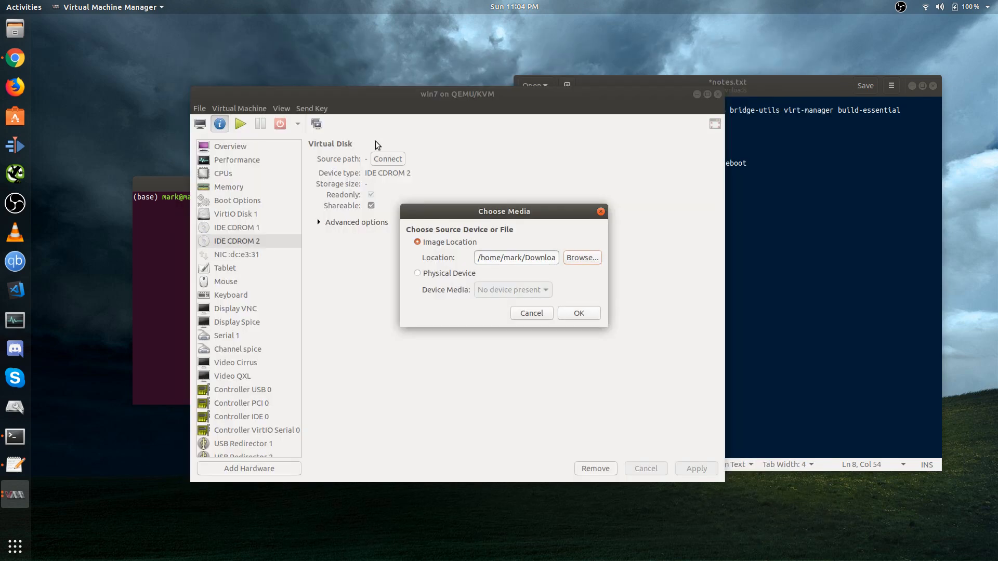
click(578, 313)
click(378, 204)
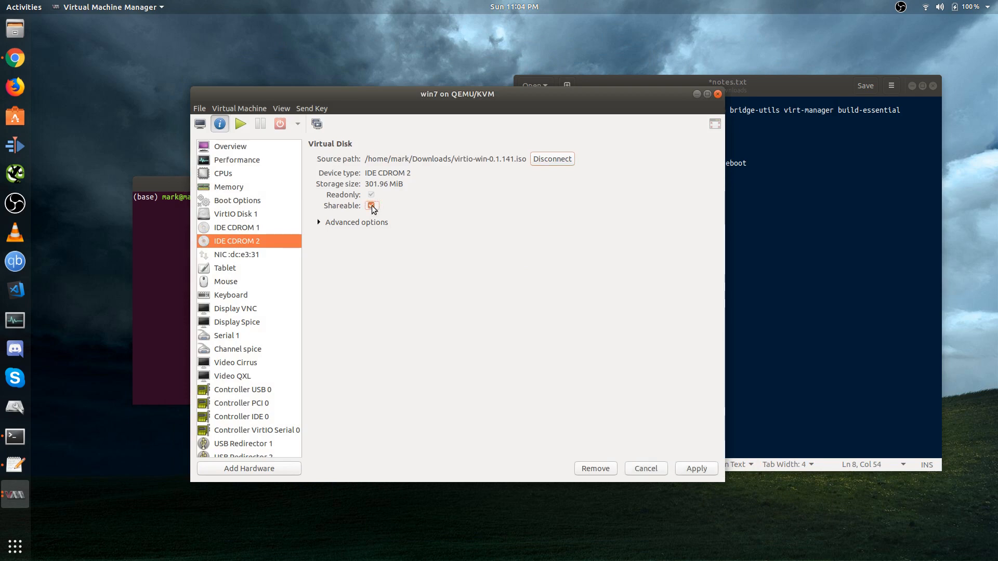
click(371, 206)
click(372, 206)
click(694, 469)
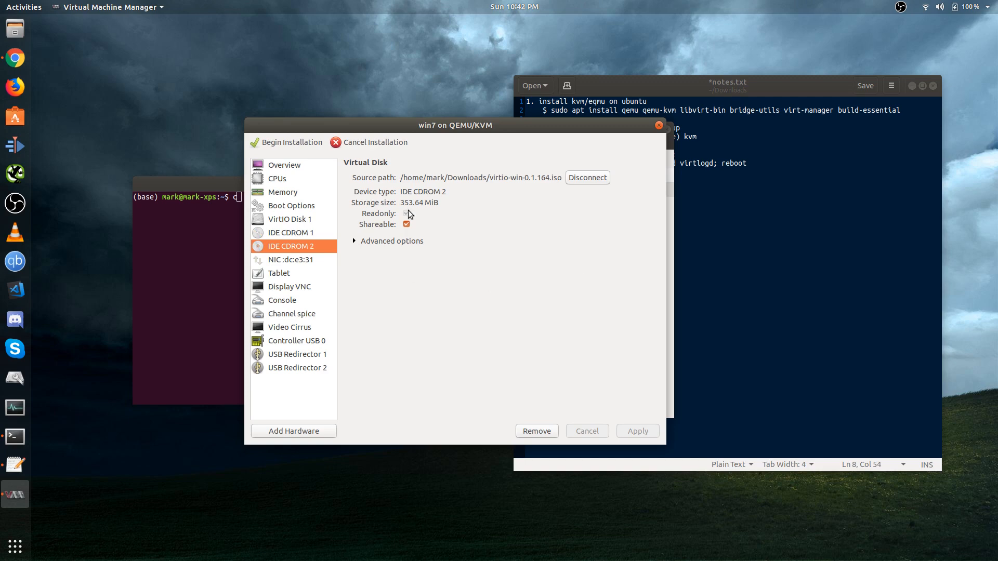
Enable the boot menu with VirtIO Disk 1, IDE CDROM 1 and IDE CDROM 2 as boot devices, and apply.
click(288, 209)
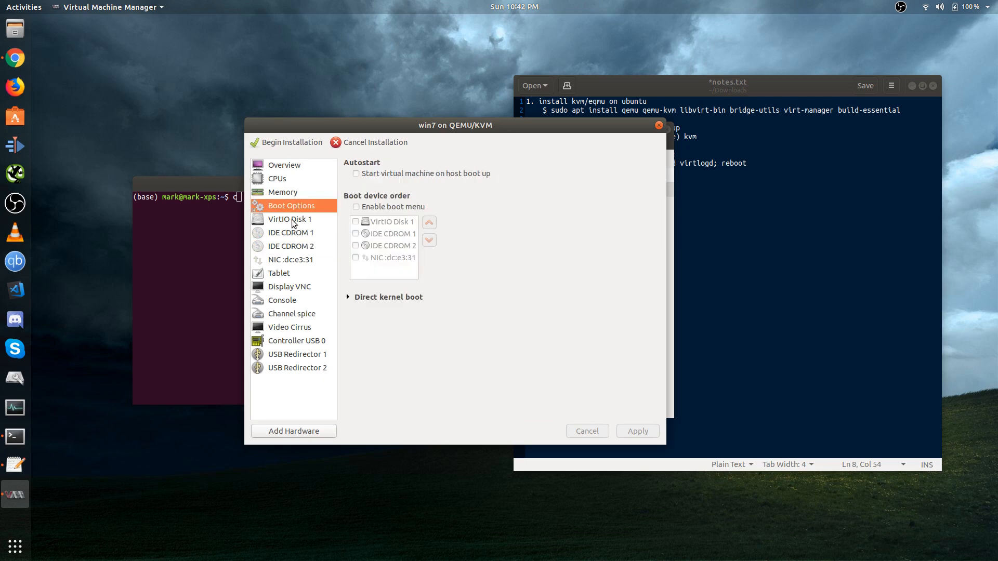
click(358, 208)
click(356, 245)
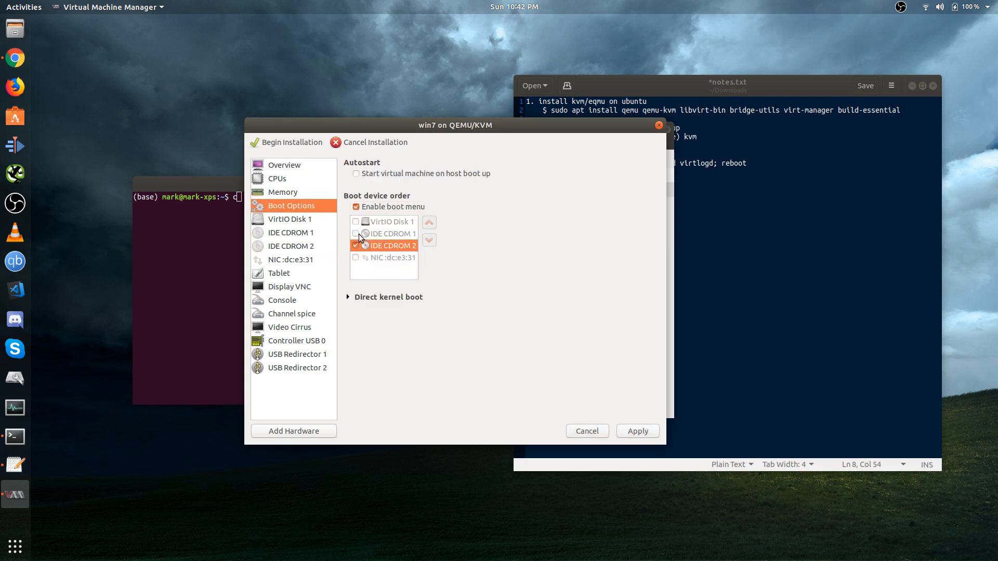
click(356, 234)
click(356, 222)
click(391, 237)
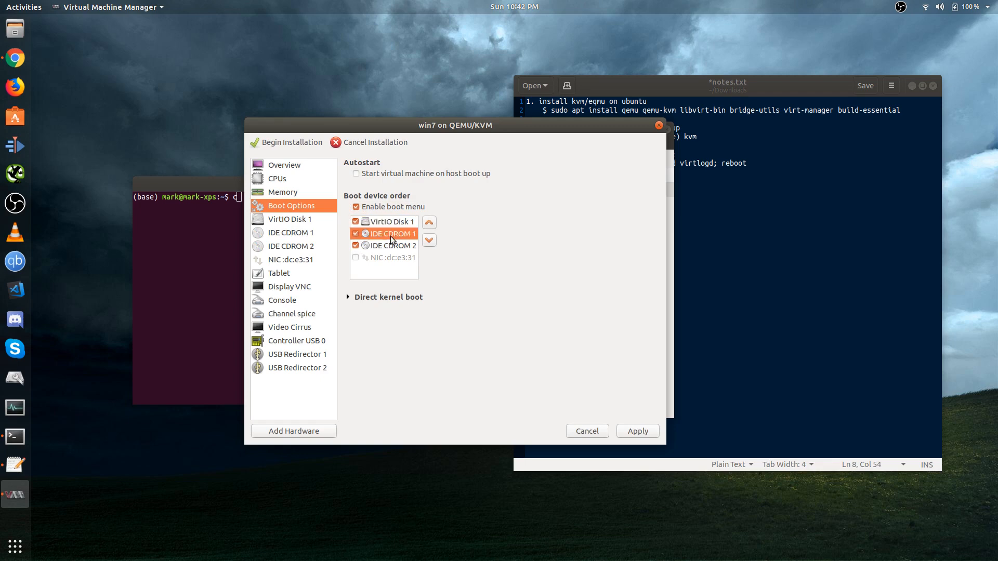
click(388, 223)
click(387, 247)
click(392, 235)
click(389, 246)
click(393, 235)
click(393, 224)
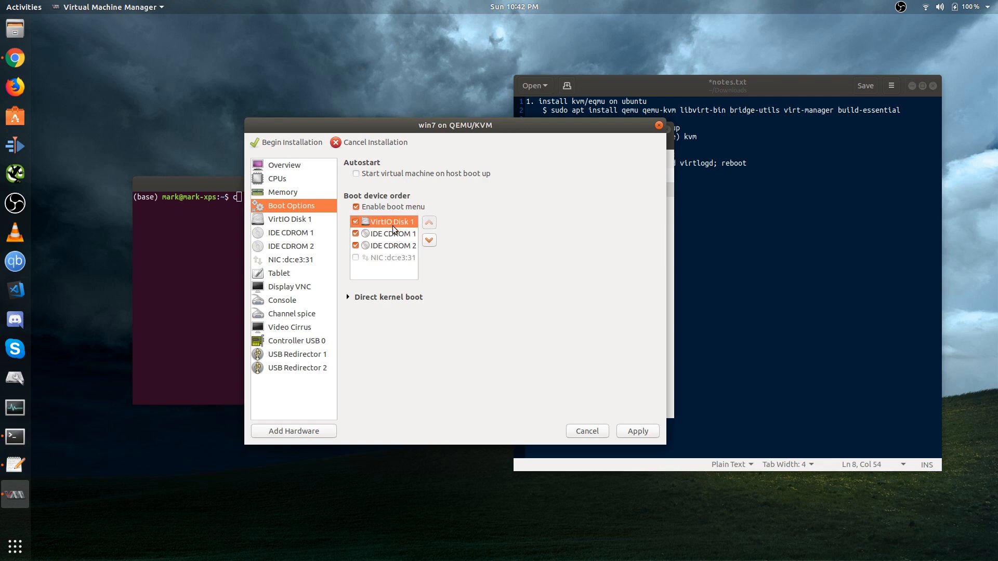
click(646, 433)
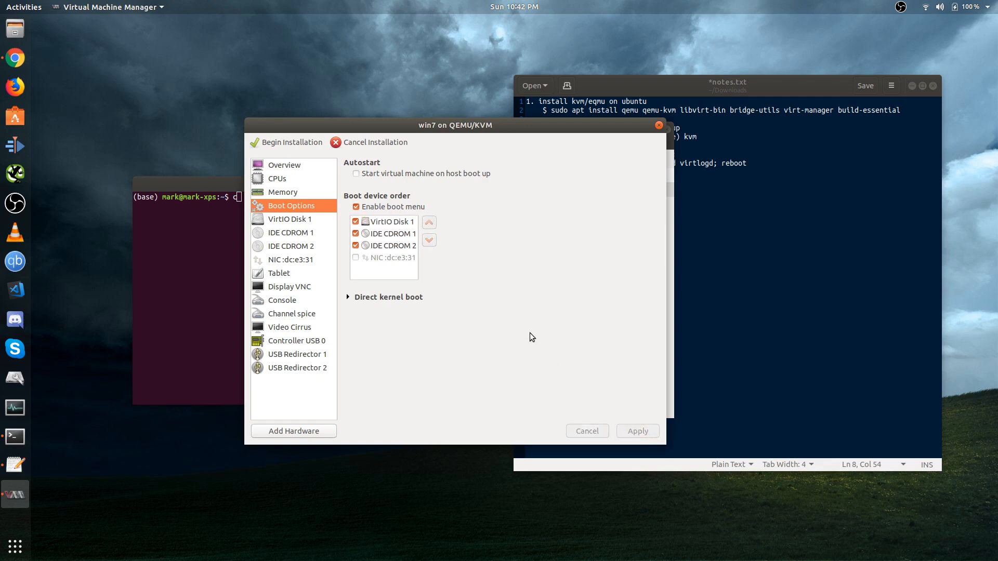
Add a Spice server graphics device to the virtual machine.
click(286, 430)
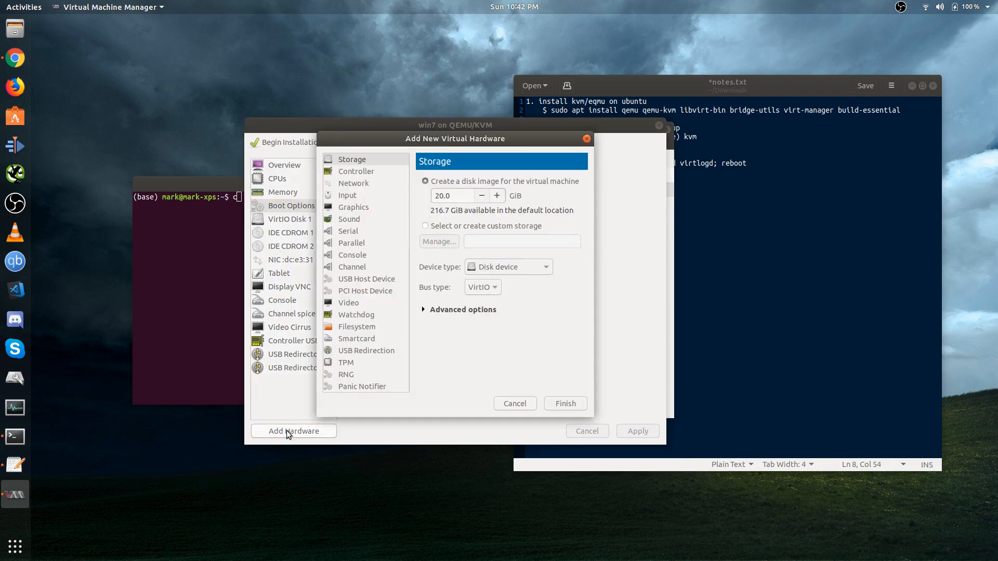
click(353, 206)
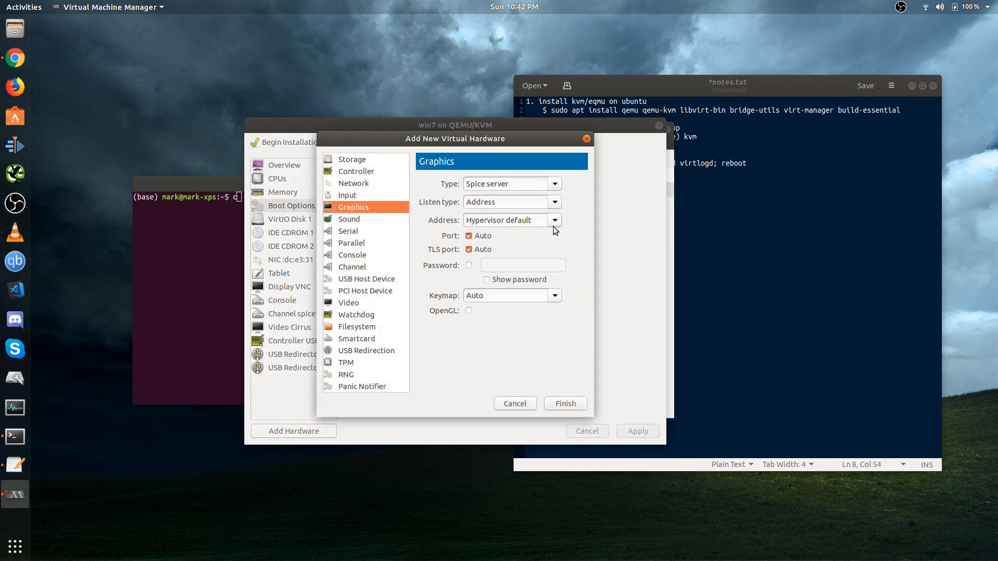
drag(513, 186, 420, 178)
click(567, 403)
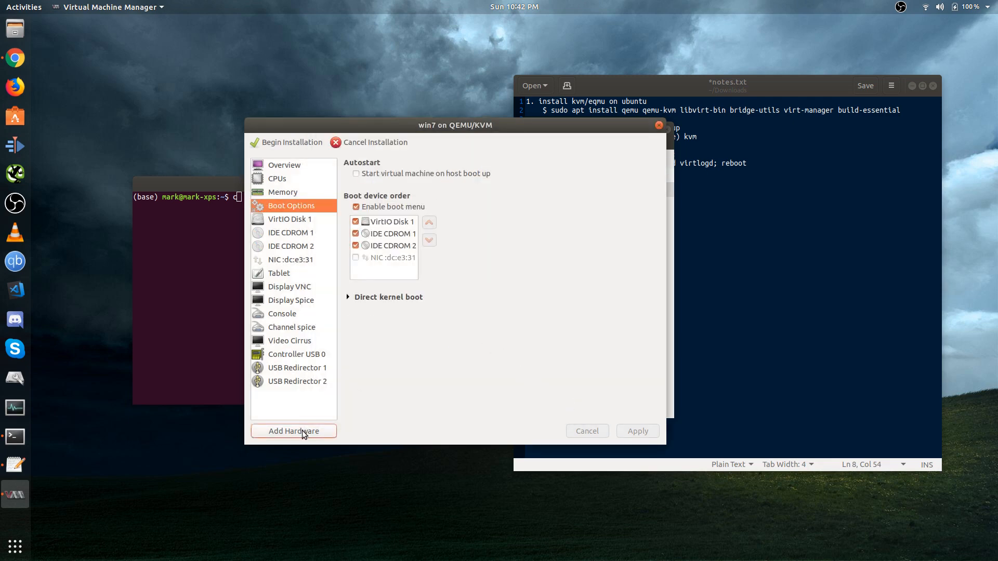
Add a video device with the QXL model to the virtual machine.
click(301, 431)
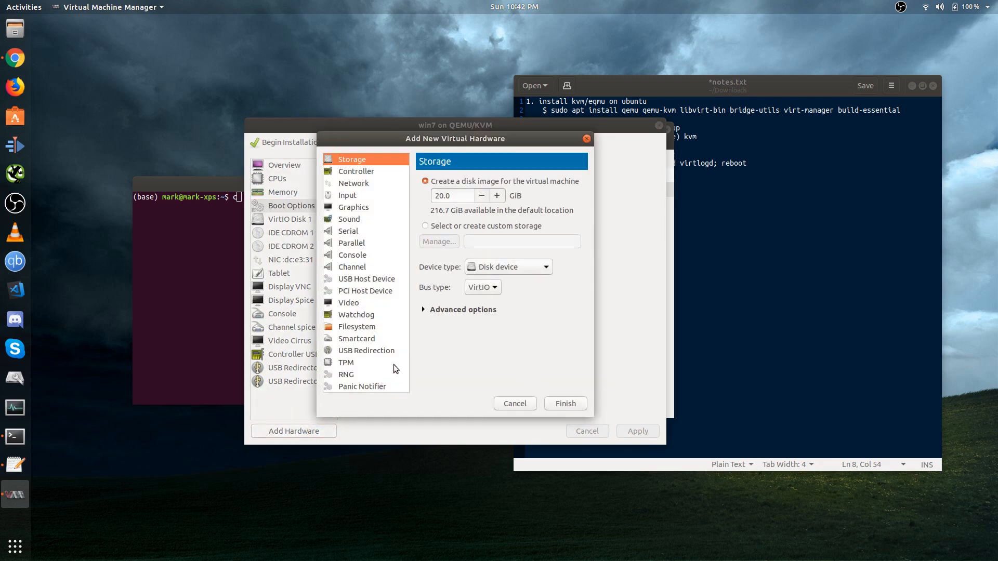
click(352, 303)
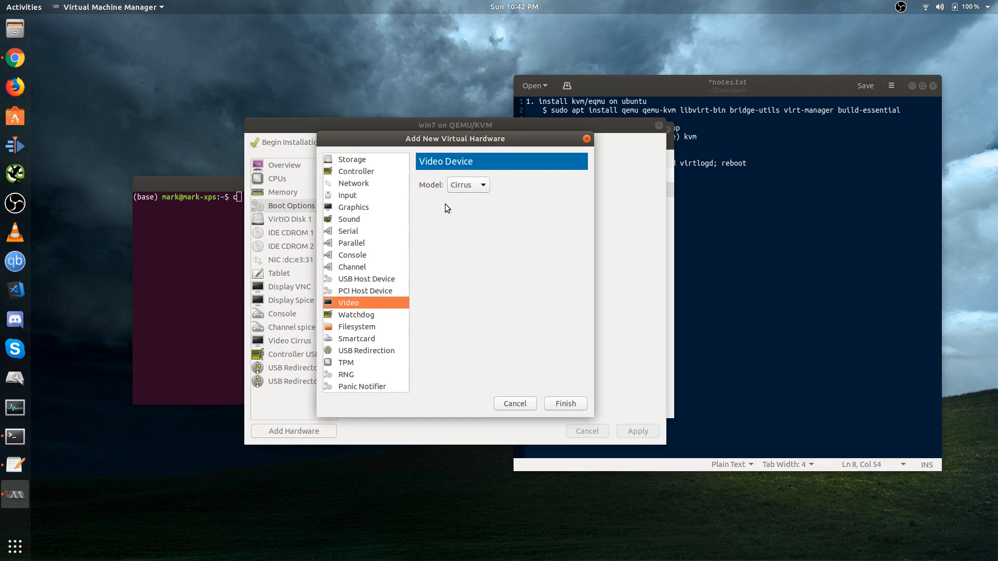
click(464, 185)
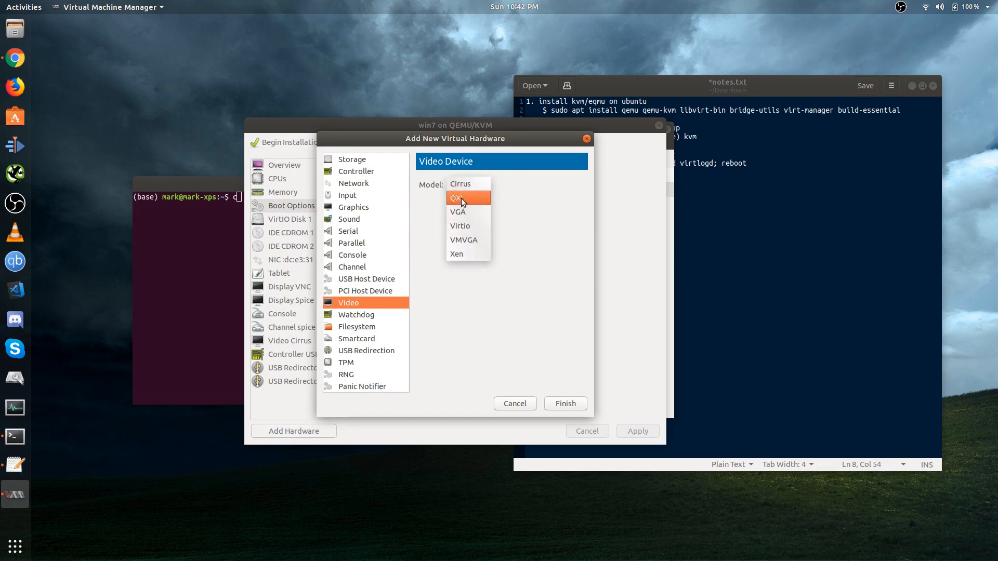
click(461, 198)
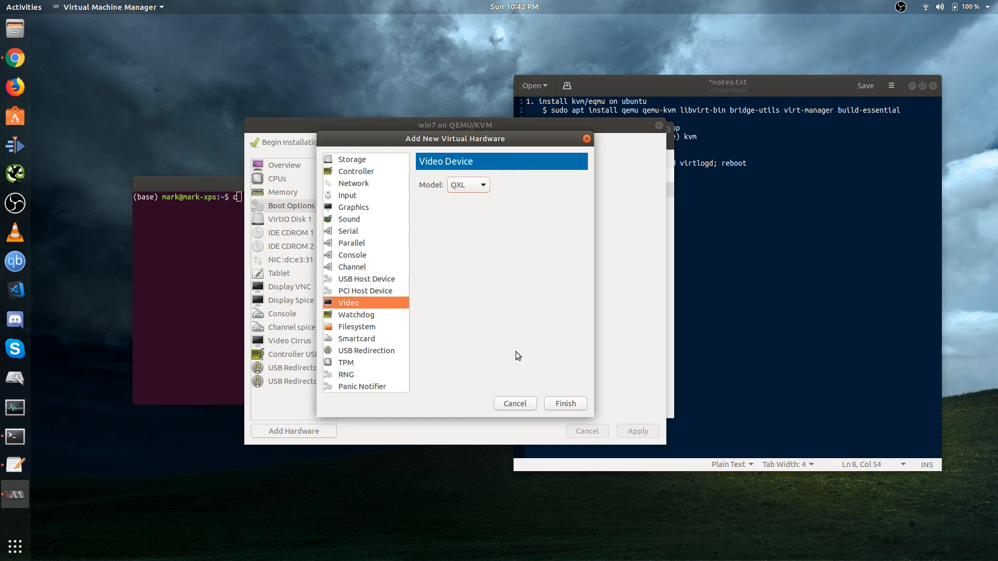
click(561, 404)
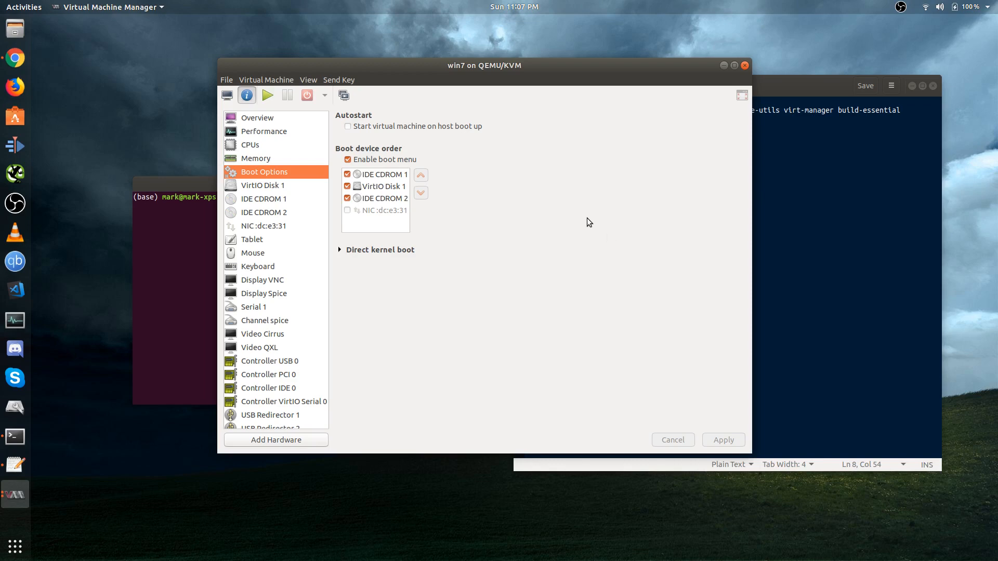
Start the win7 virtual machine and show its graphical console.
drag(508, 80, 528, 85)
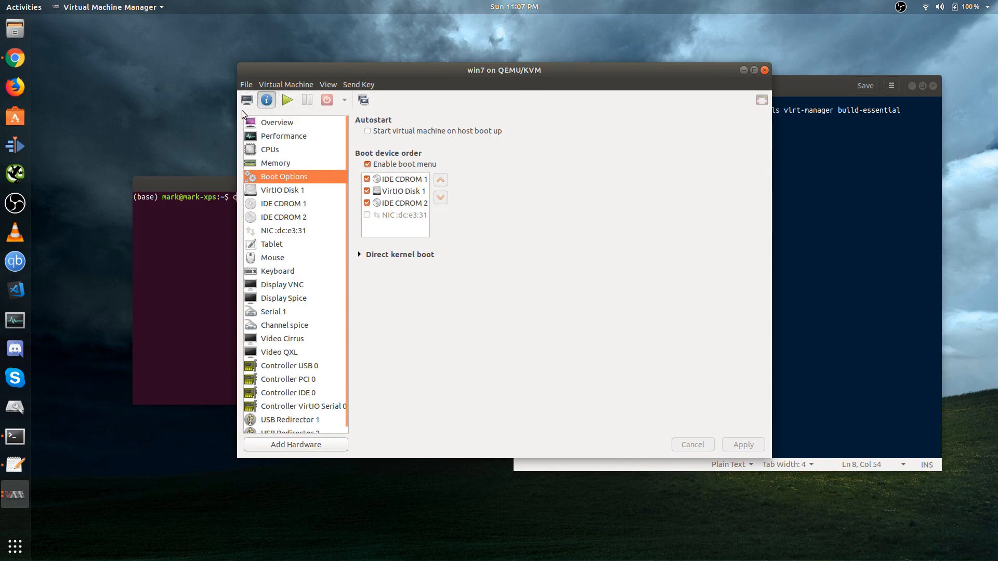
drag(334, 67, 334, 67)
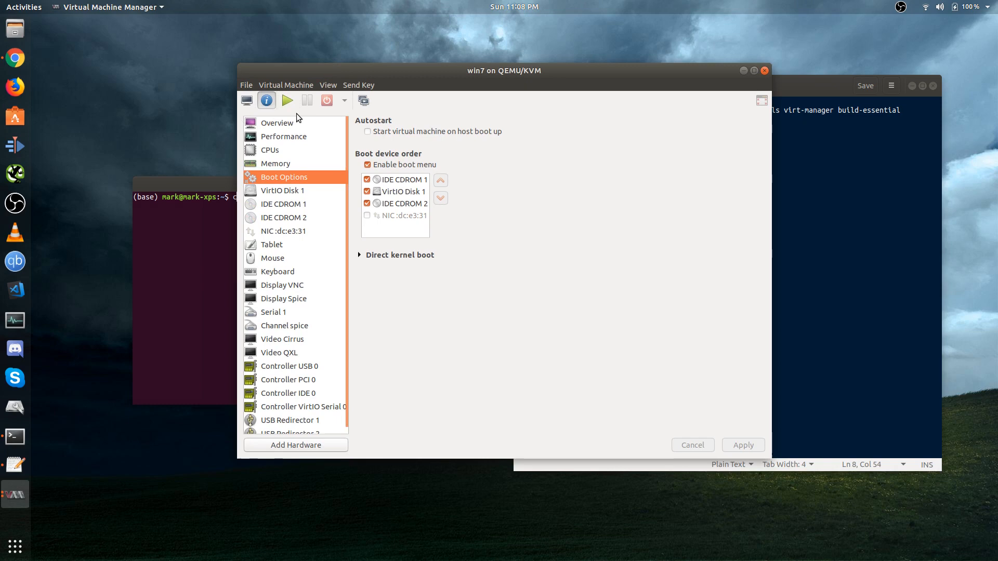
click(287, 102)
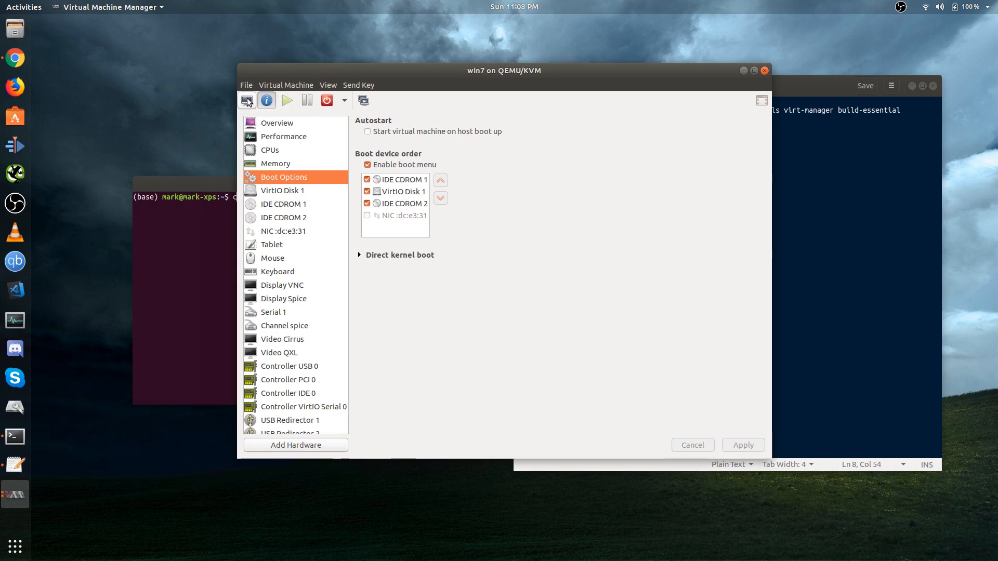
click(244, 102)
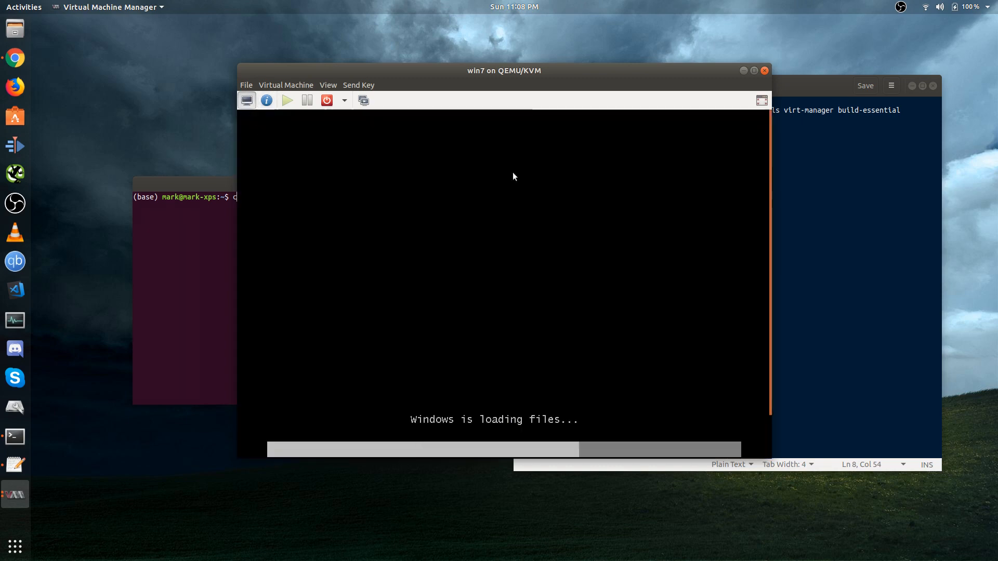
drag(528, 70, 491, 103)
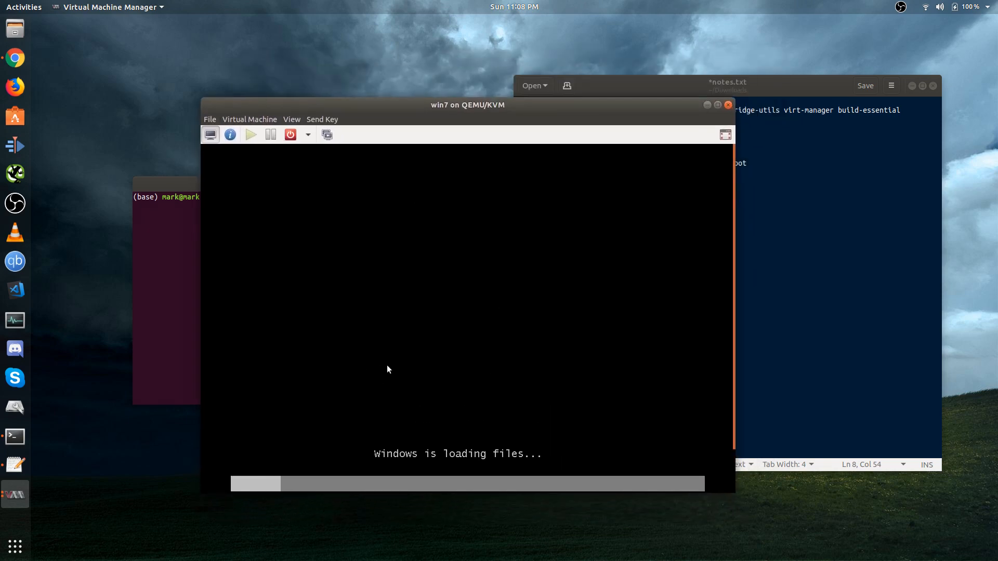
drag(596, 136, 545, 161)
drag(698, 117, 804, 33)
drag(719, 48, 758, 41)
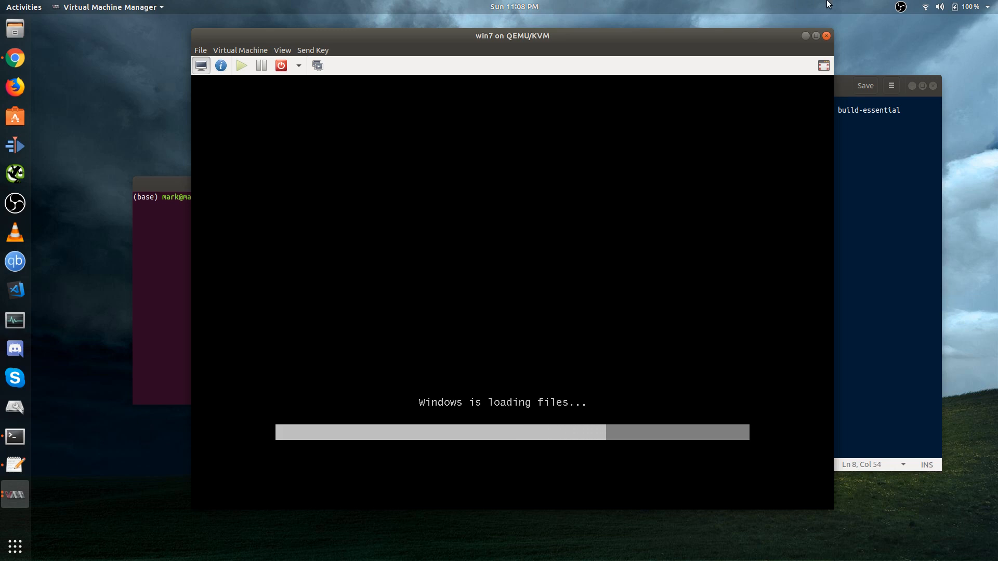
click(901, 6)
click(858, 37)
drag(669, 33, 666, 33)
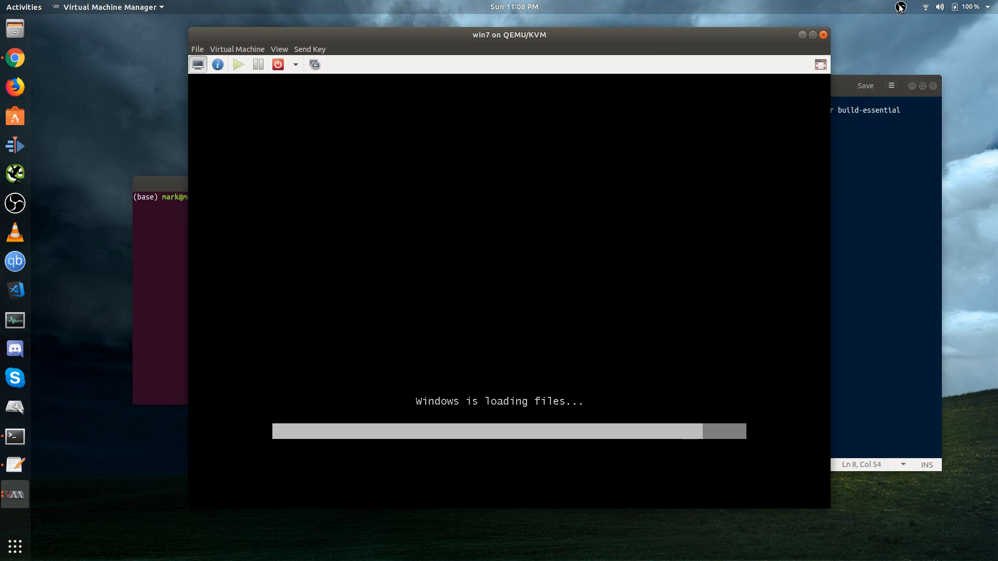
mouse_move(739, 33)
mouse_down()
mouse_move(737, 57)
mouse_move(732, 39)
mouse_up()
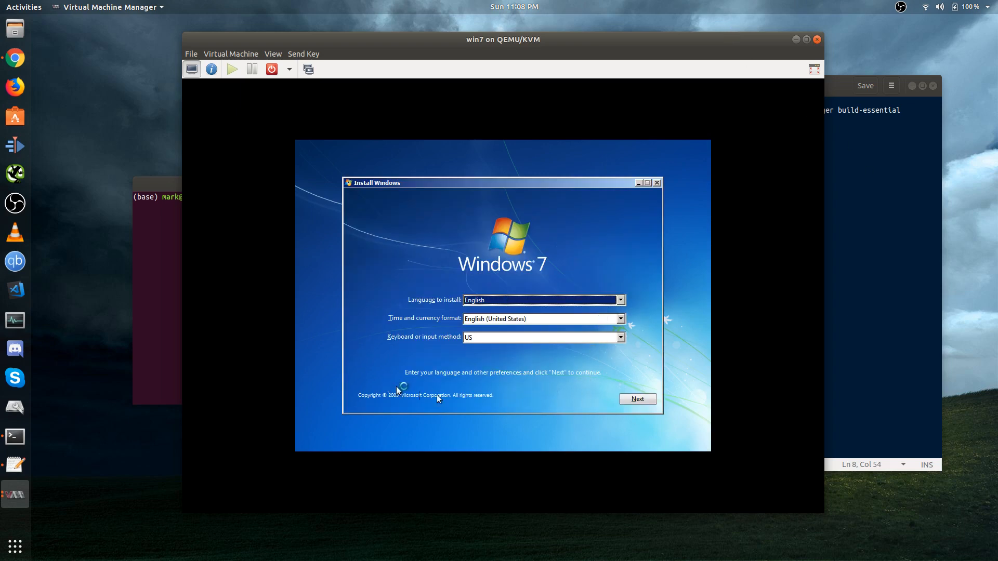
Continue Windows 7 setup with English, English (United States) format and US keyboard, and start the installation.
click(638, 399)
click(503, 295)
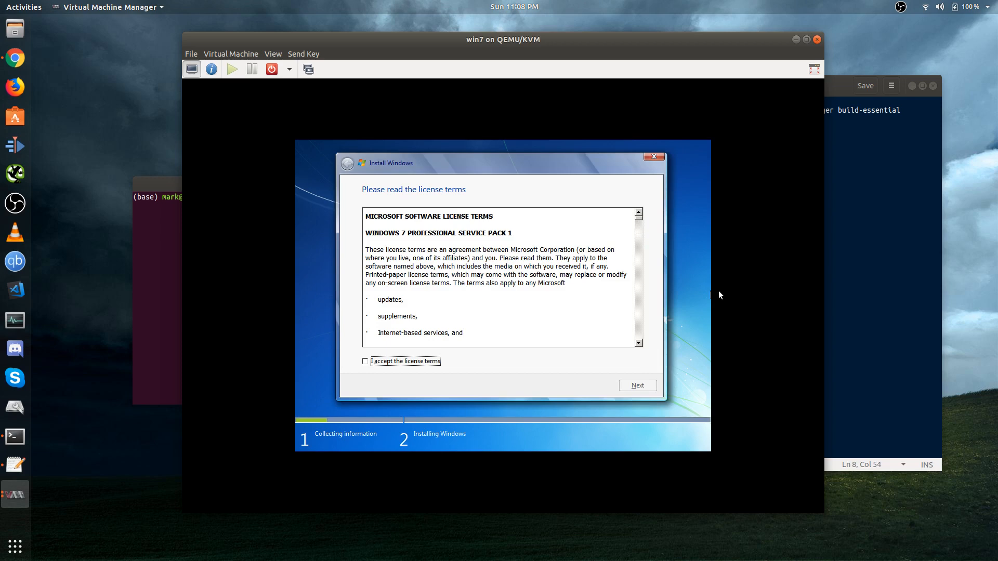
click(512, 267)
Accept the Windows 7 license terms and choose the Custom (advanced) installation type.
click(401, 362)
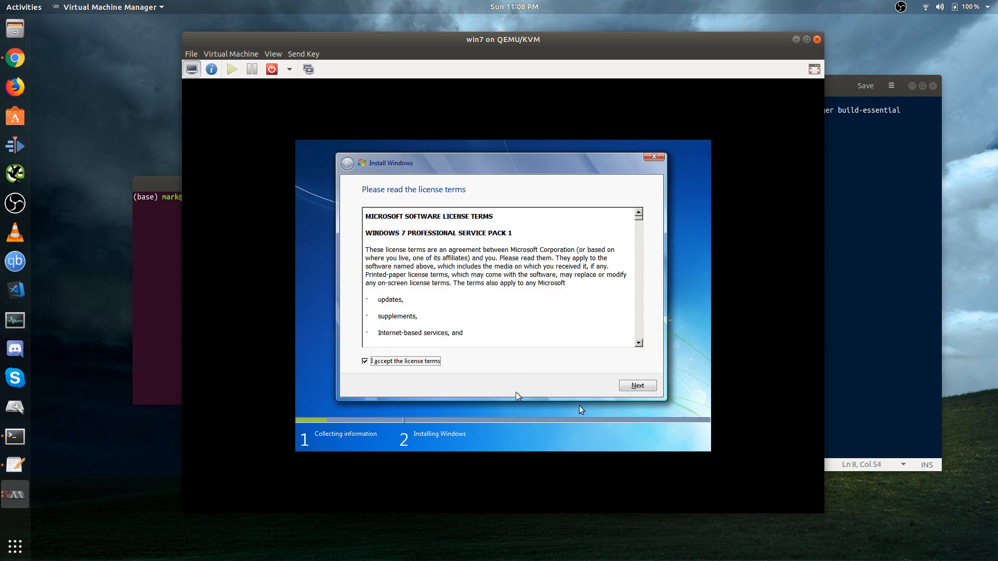
click(639, 385)
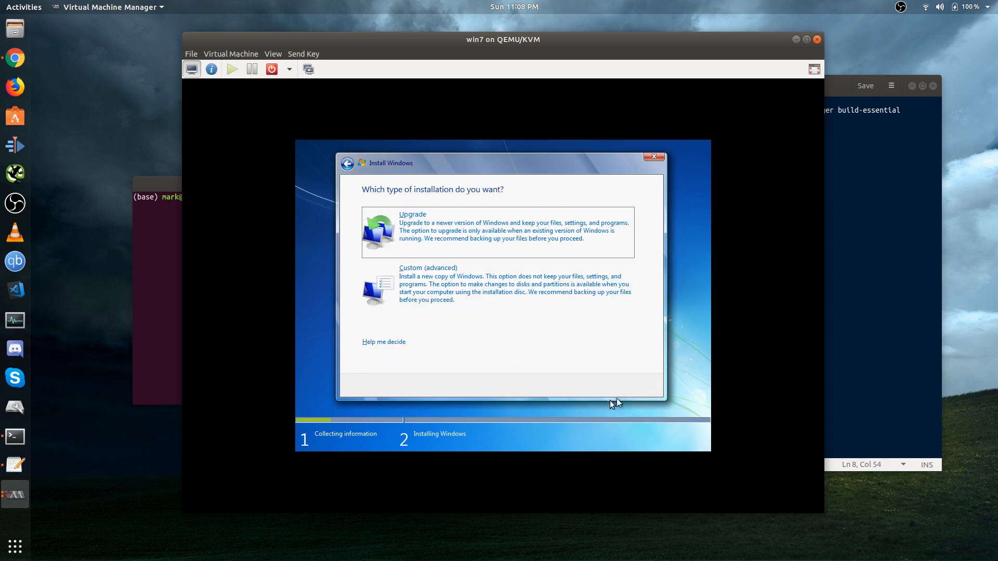
click(461, 281)
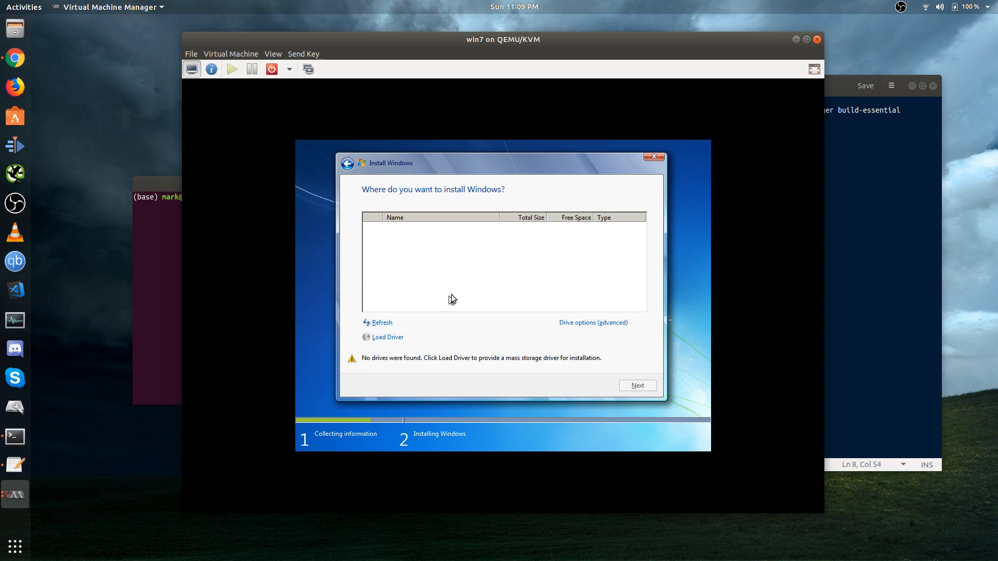
Start loading a storage driver and expand the virtio-win CD drive (E:) to find its driver folders.
click(390, 337)
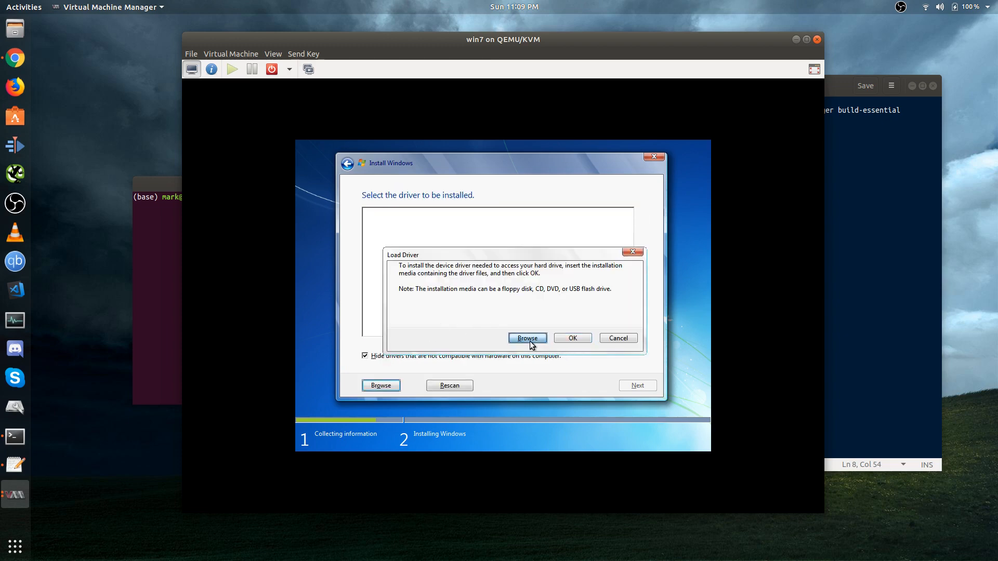
click(530, 339)
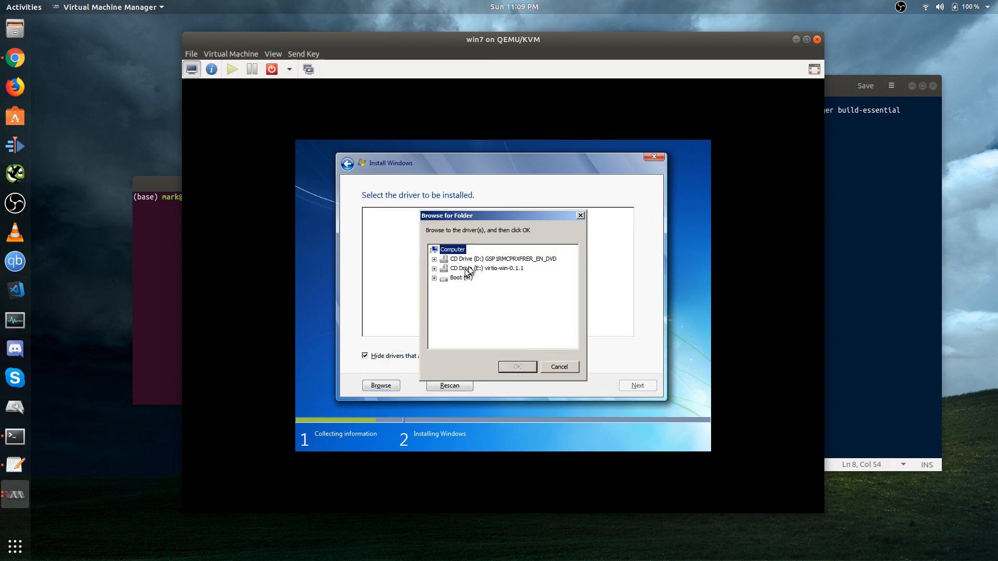
click(486, 268)
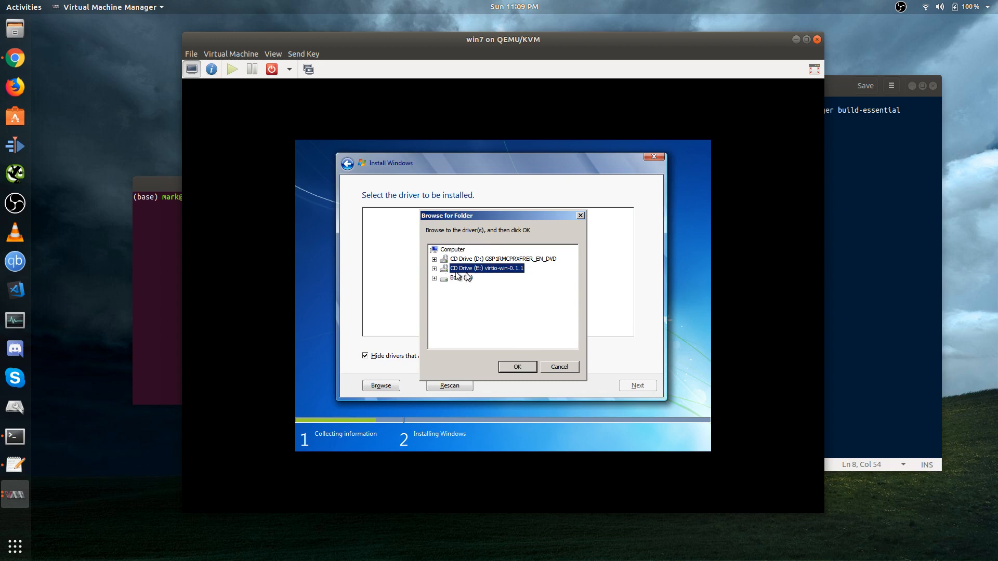
click(479, 258)
click(474, 269)
click(459, 278)
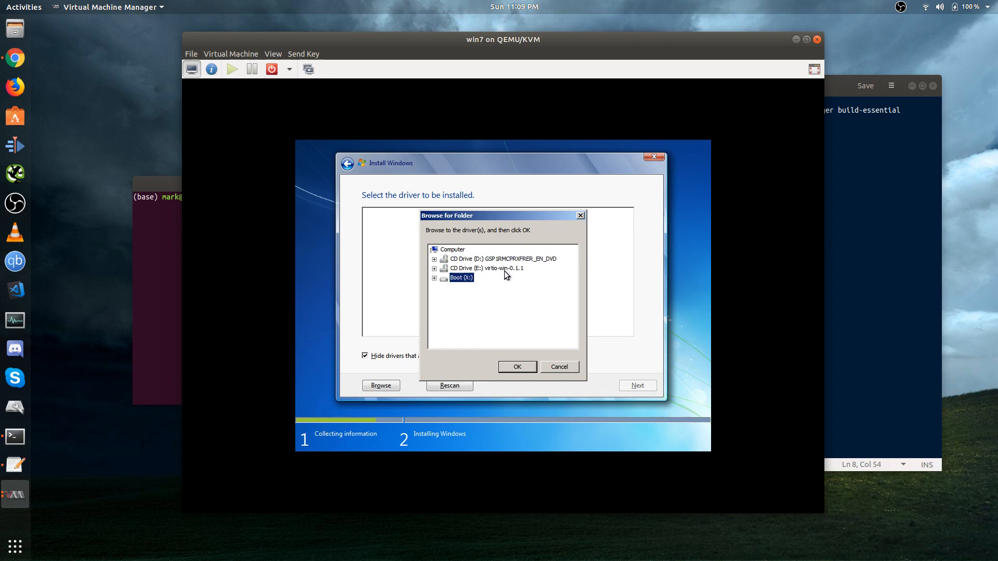
click(434, 268)
scroll(499, 306, down, 3)
scroll(490, 301, down, 4)
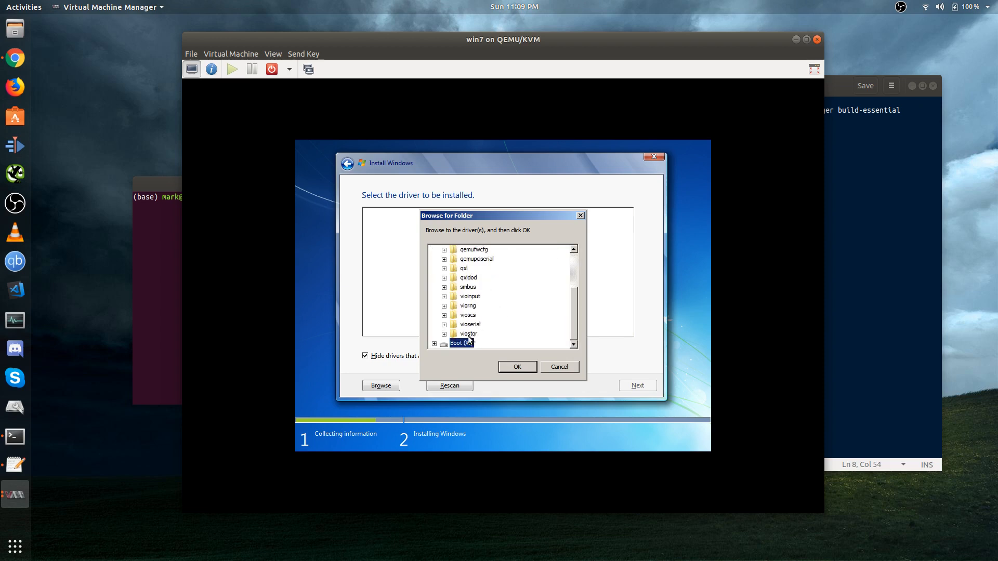
Choose the amd64 folder under viostor\w7 on the virtio-win CD as the driver location.
click(445, 334)
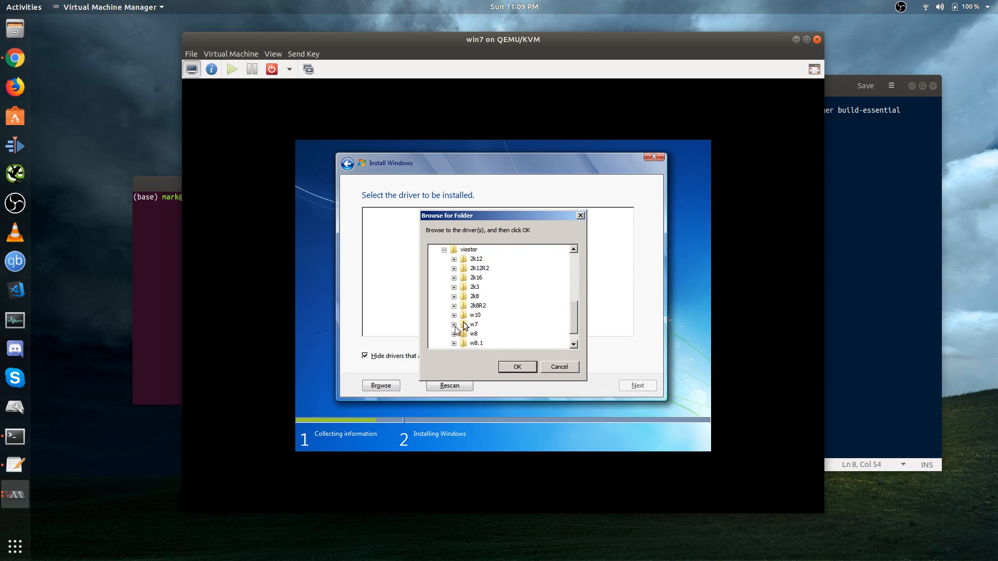
scroll(477, 318, down, 2)
click(474, 305)
click(474, 325)
click(473, 307)
click(454, 307)
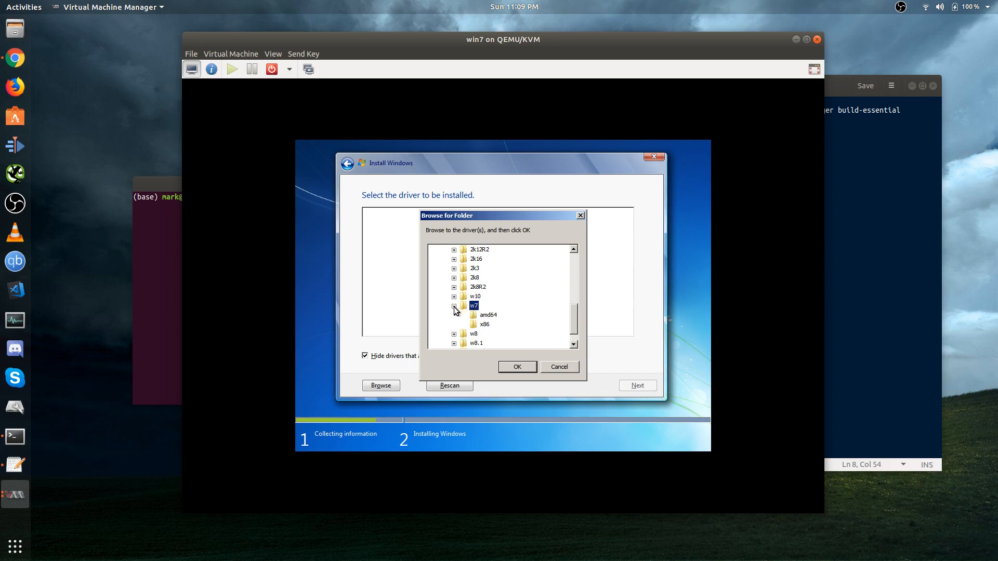
click(486, 323)
click(517, 367)
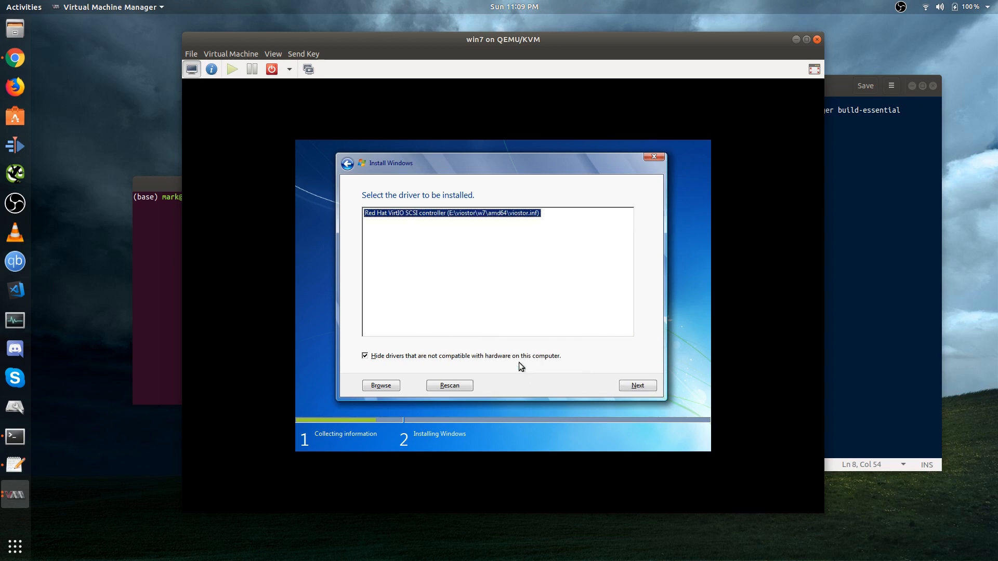
Load the Red Hat VirtIO SCSI controller driver and install Windows on Disk 0 Unallocated Space.
click(489, 283)
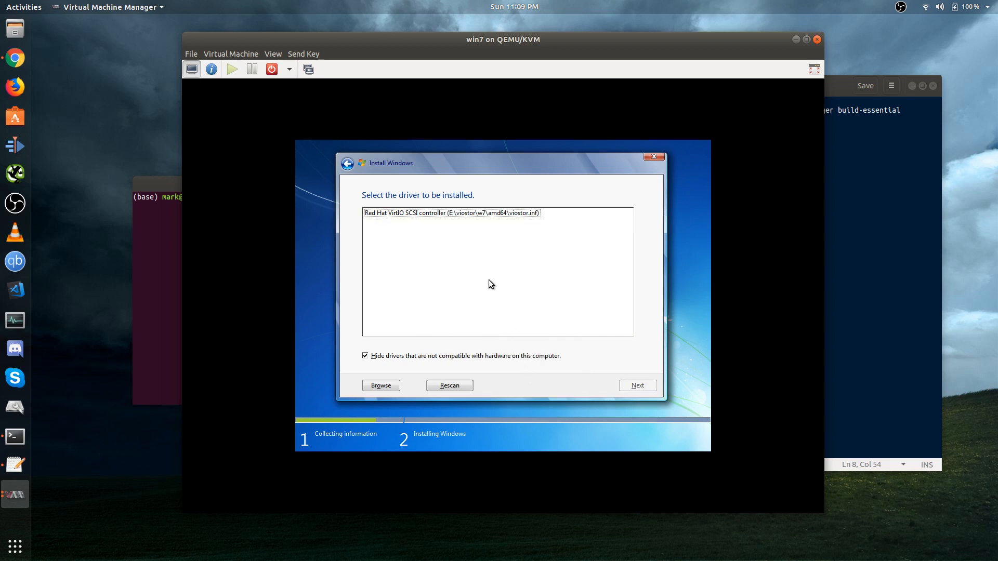
click(454, 213)
click(631, 387)
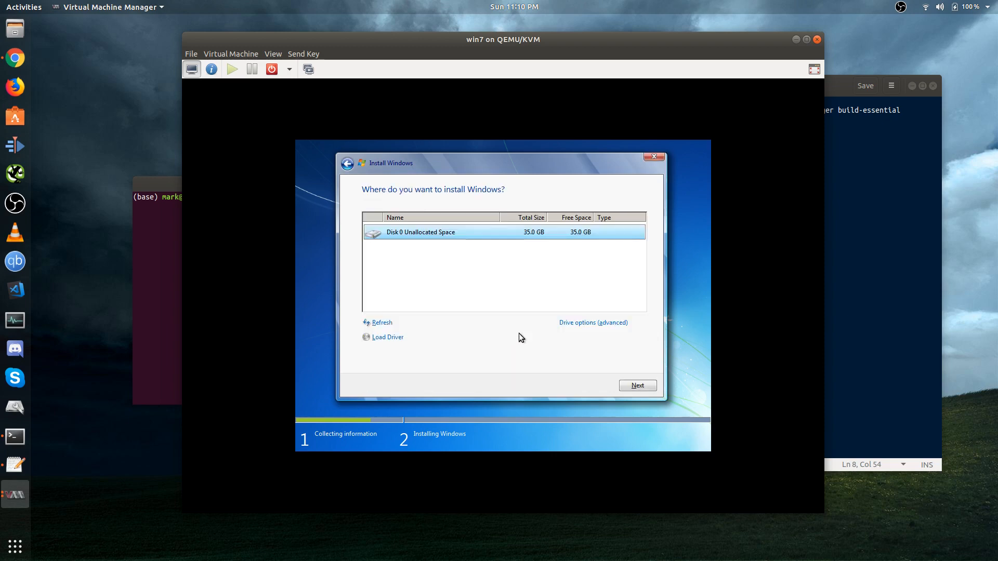
click(607, 324)
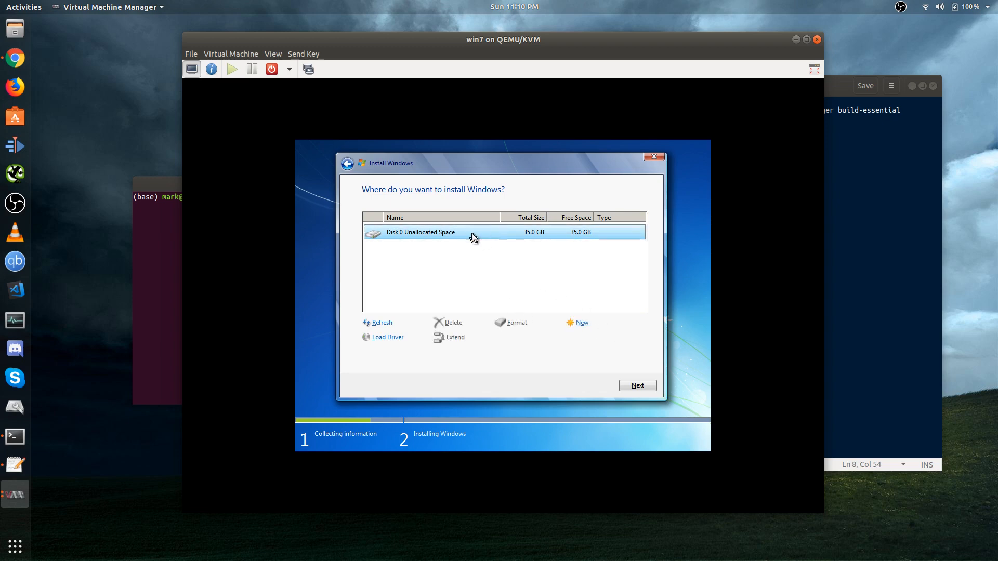
click(647, 390)
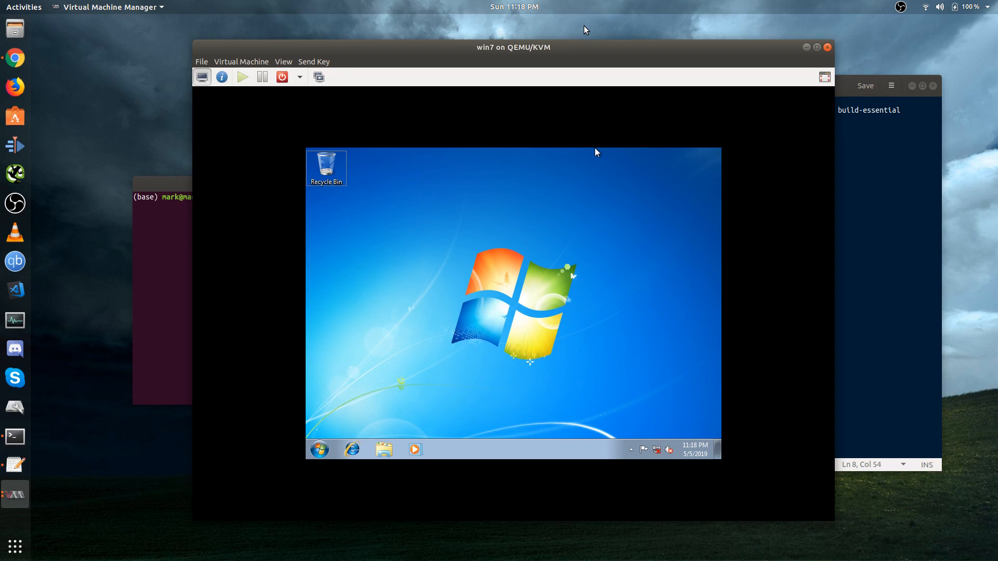
Search the installed Windows 7 guest for Device Manager and open it.
click(319, 449)
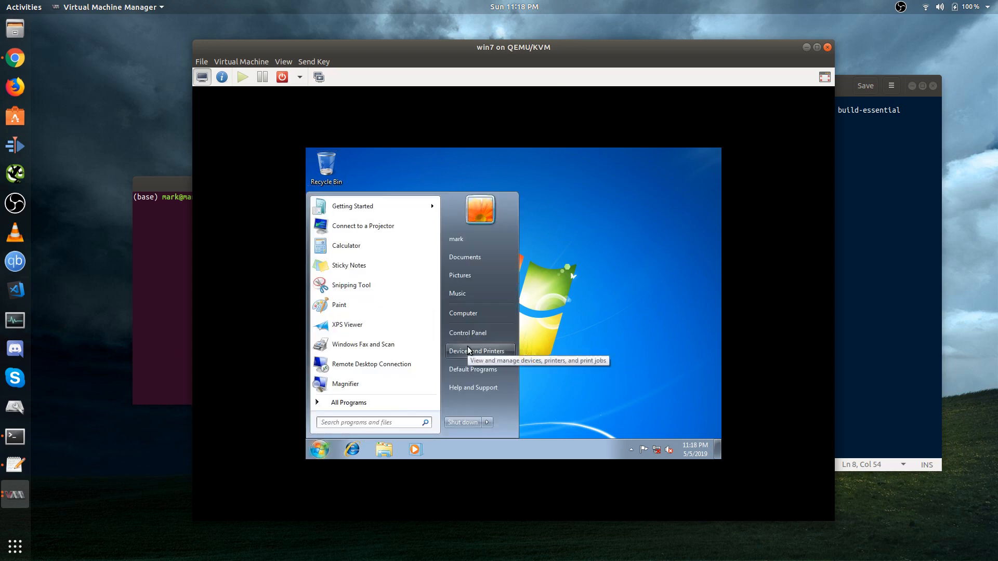
text(devicemanager)
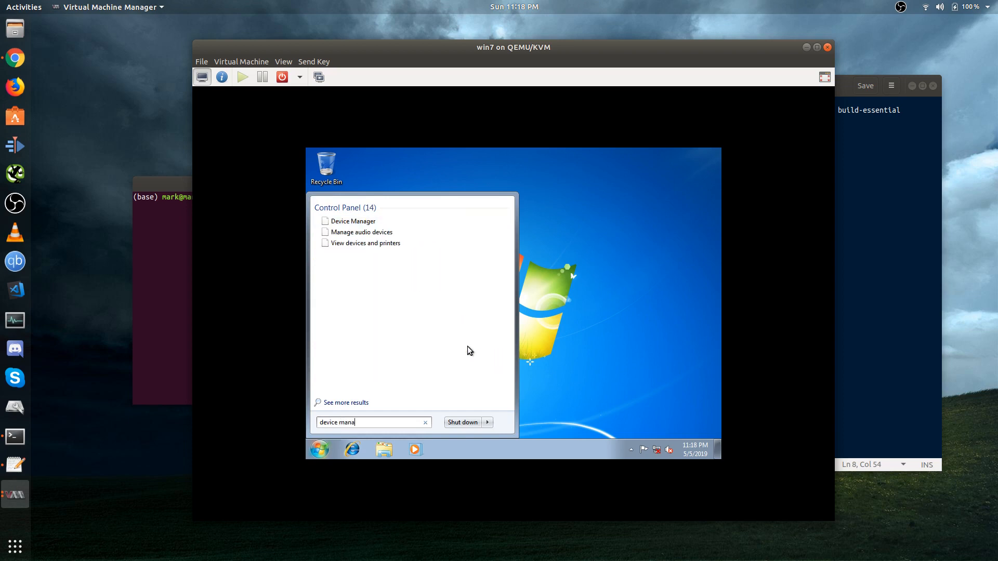
key(Return)
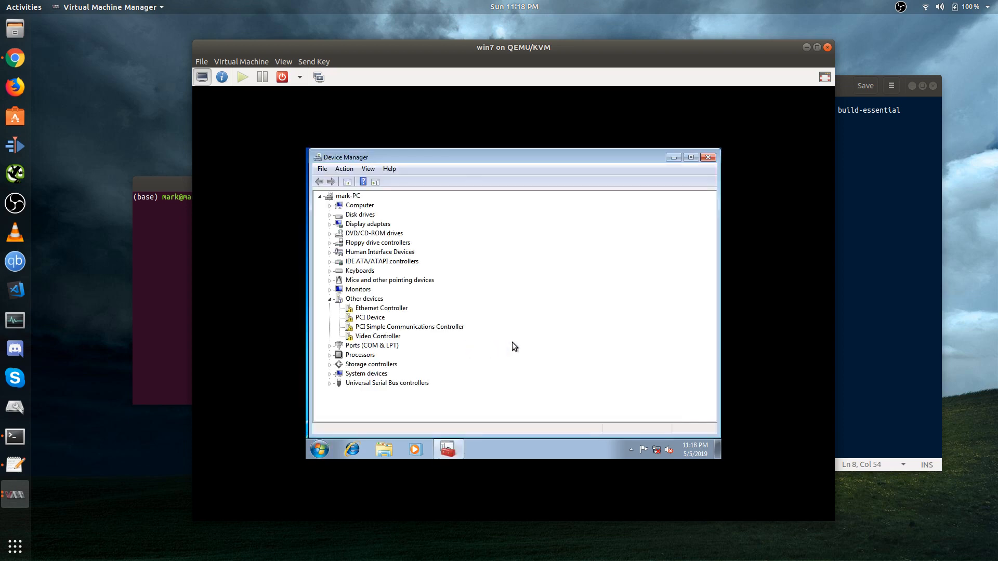
Examine the devices listed under Other devices that are missing drivers.
click(330, 300)
click(330, 300)
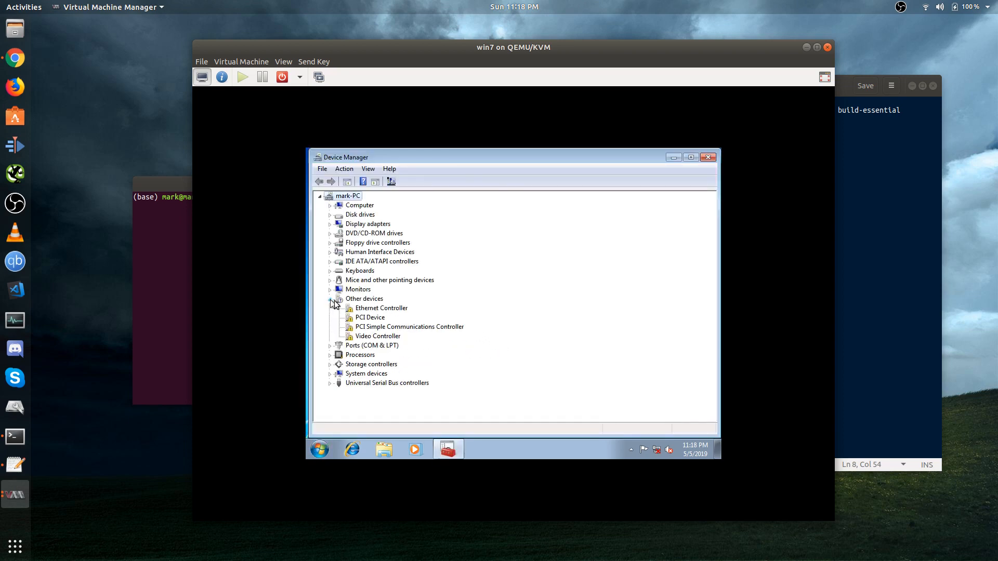
click(367, 317)
key(Down)
key(Down)
key(Up)
key(Up)
key(Up)
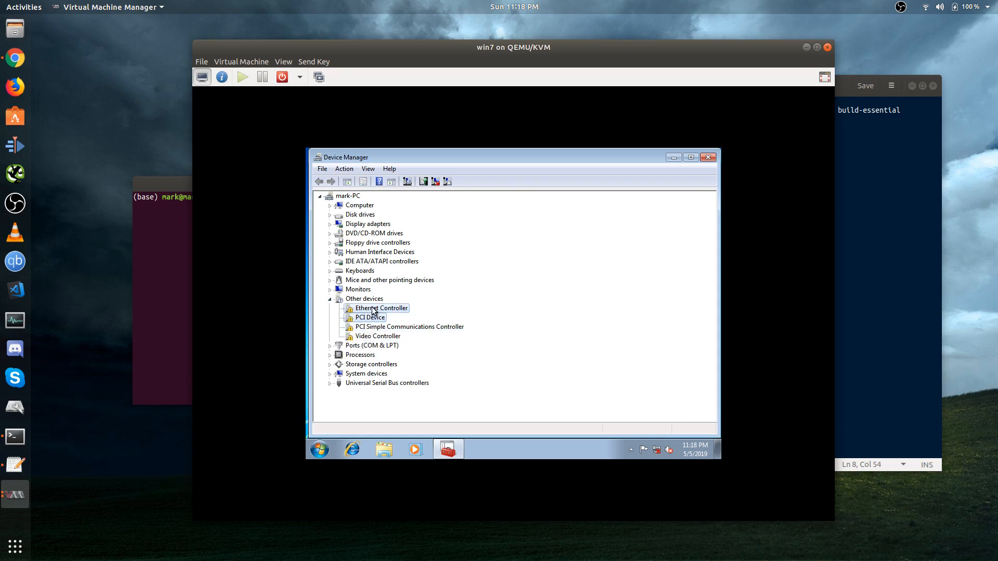
key(Down)
key(Down)
key(Up)
key(Down)
key(Down)
click(376, 308)
click(377, 337)
click(375, 327)
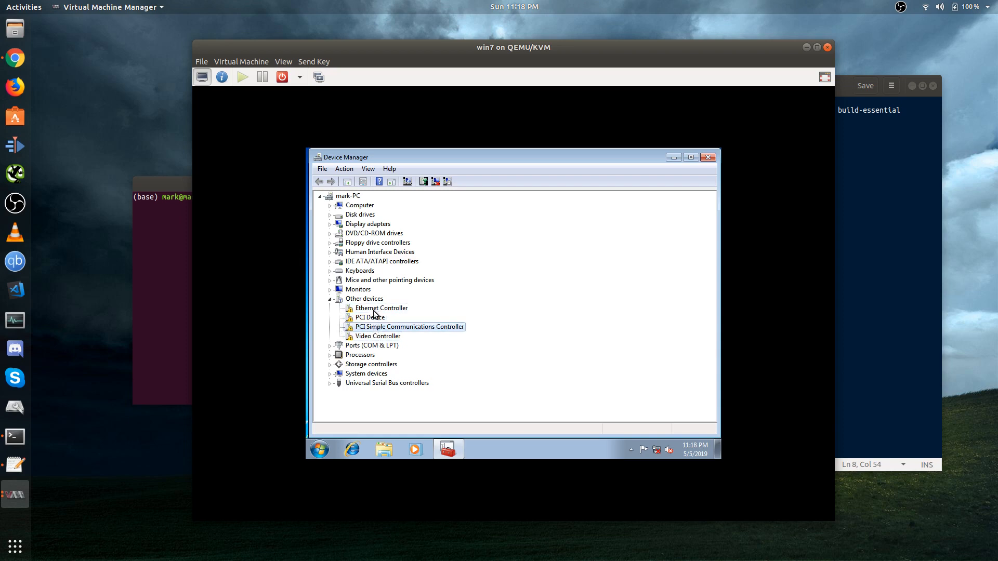
Start a driver update for the Ethernet Controller from its properties, browsing the computer for driver software.
click(375, 310)
right_click(372, 311)
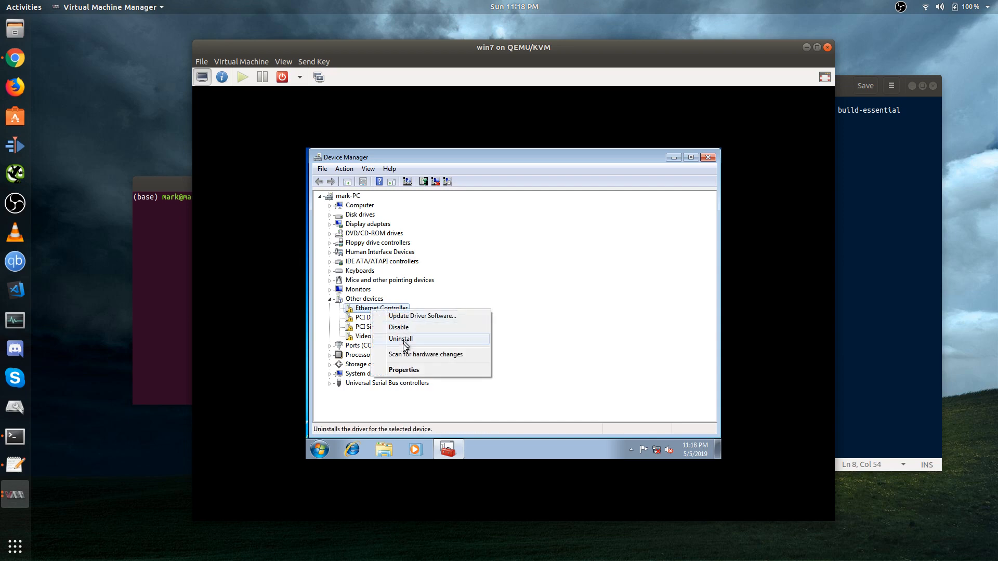
click(402, 370)
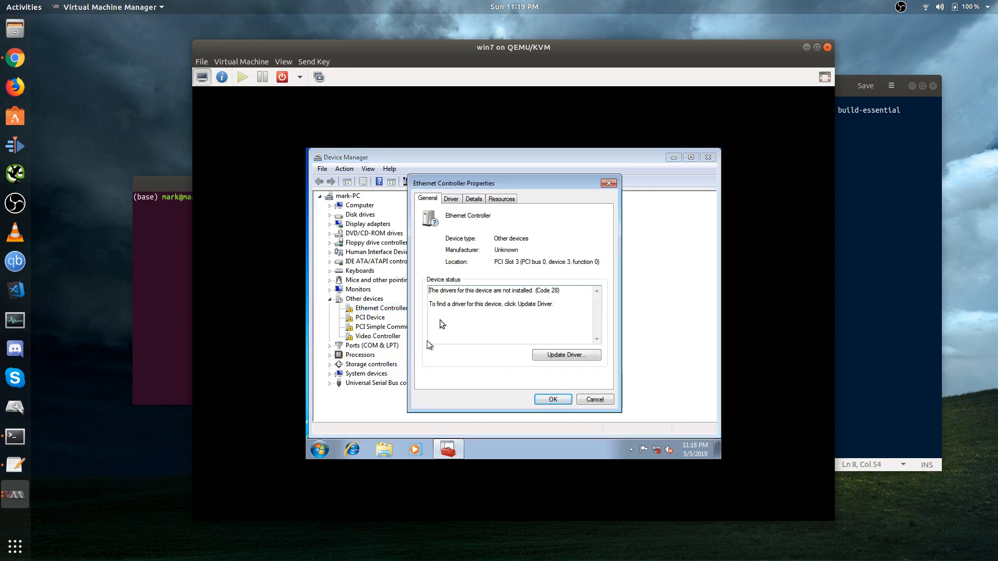
click(557, 355)
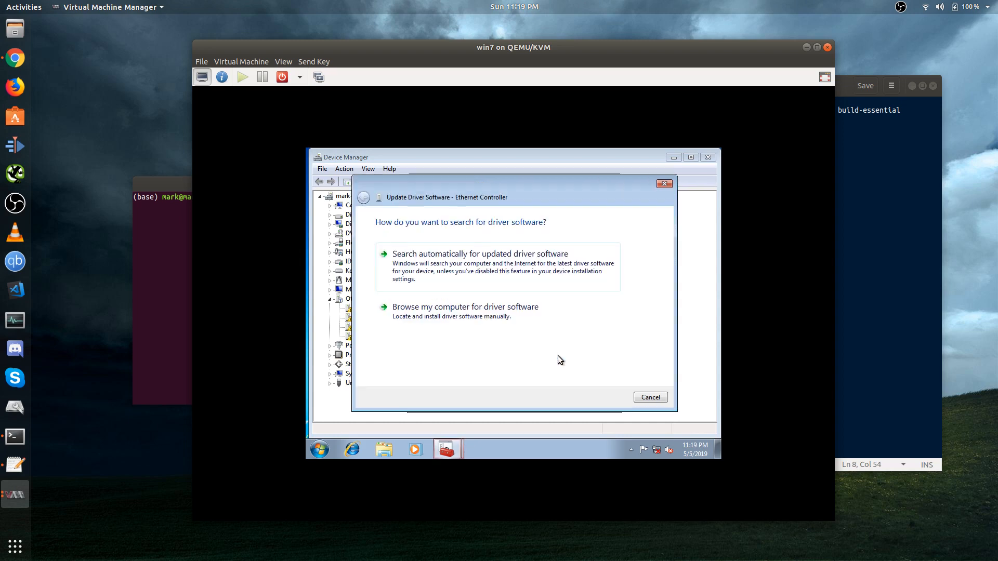
click(467, 317)
click(593, 262)
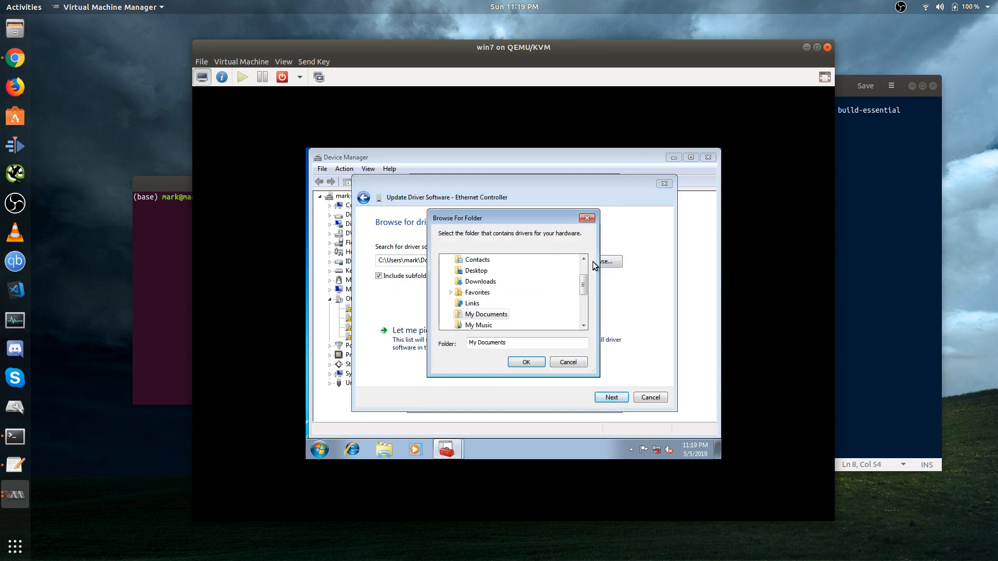
Set the virtio-win CD drive (E:) as the search location for the Ethernet Controller driver.
drag(583, 288, 583, 312)
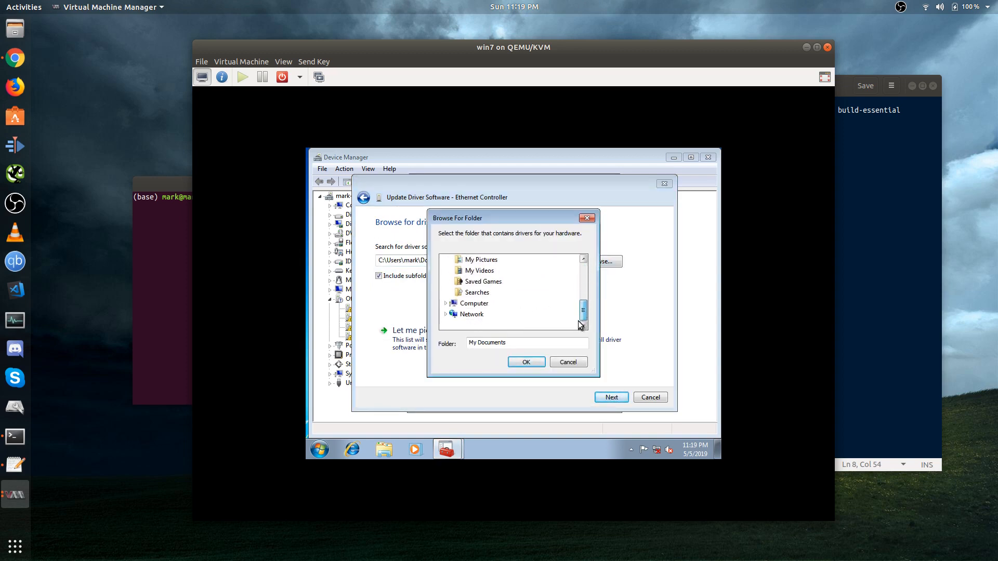
click(446, 303)
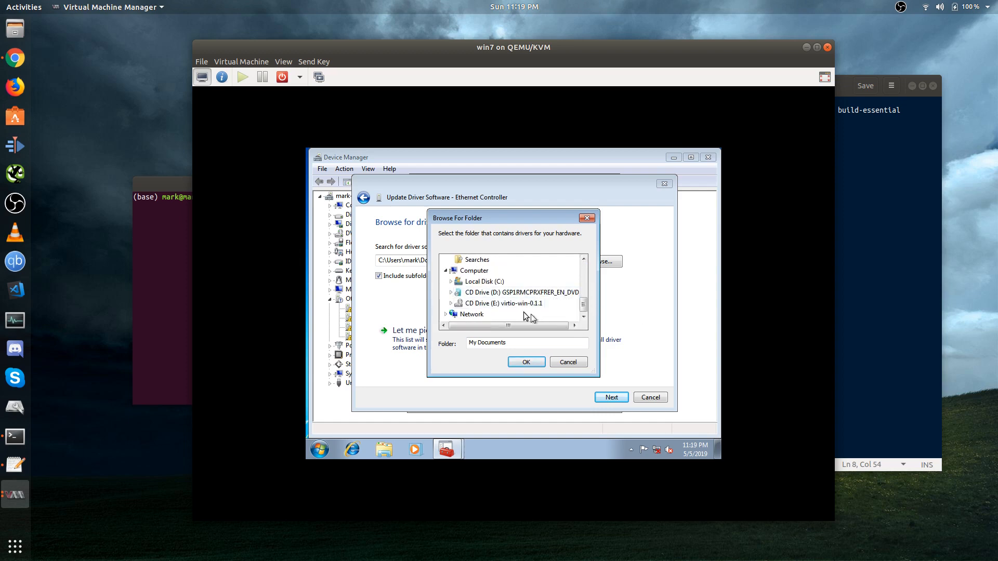
click(451, 304)
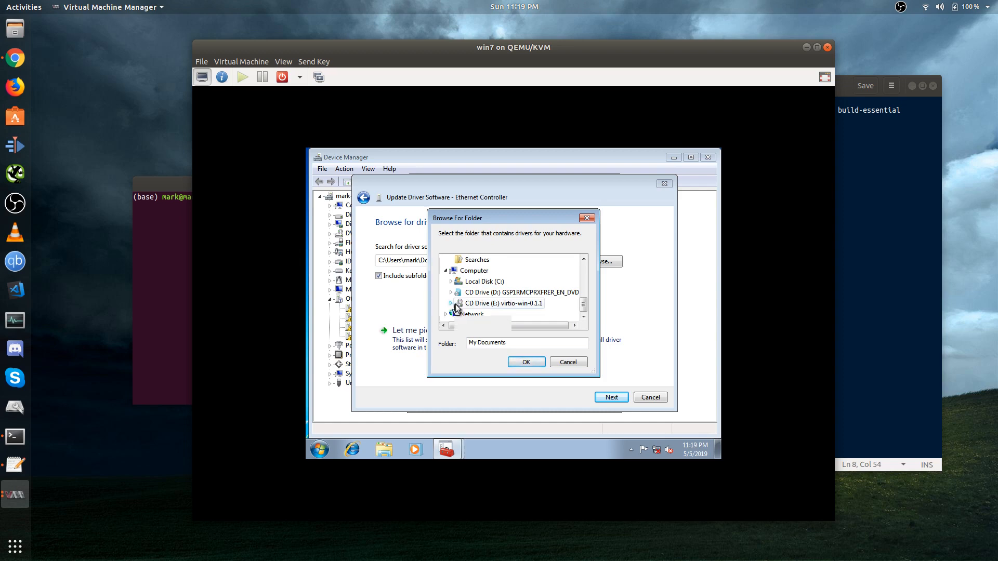
click(480, 313)
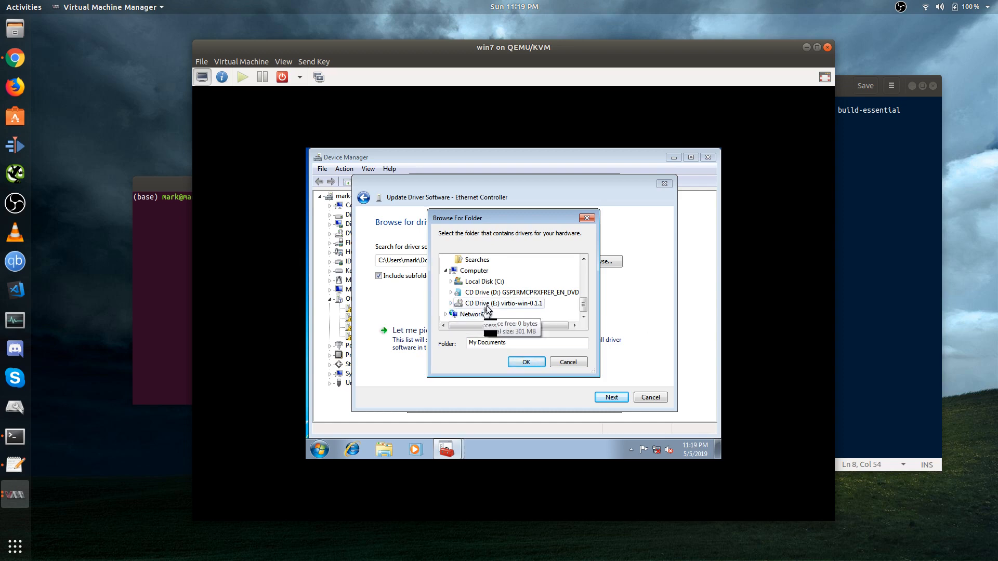
click(526, 361)
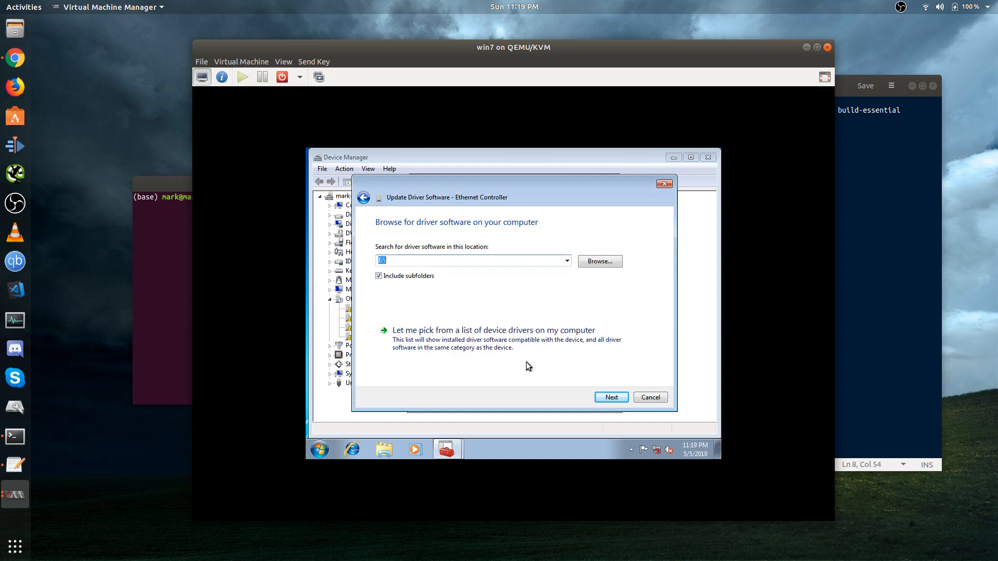
Install the Red Hat VirtIO Ethernet Adapter driver and close the update wizard and the device properties.
click(610, 397)
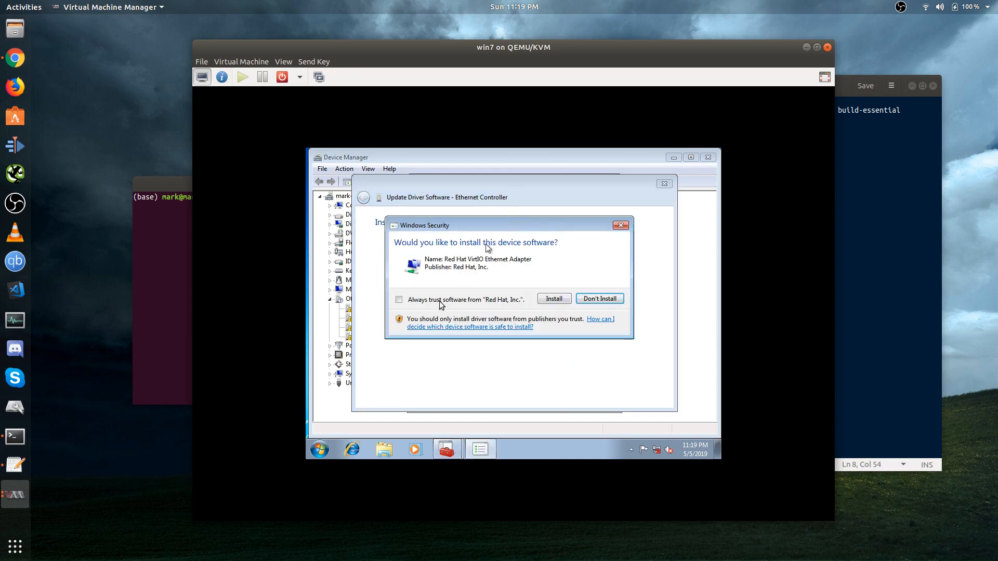
click(554, 299)
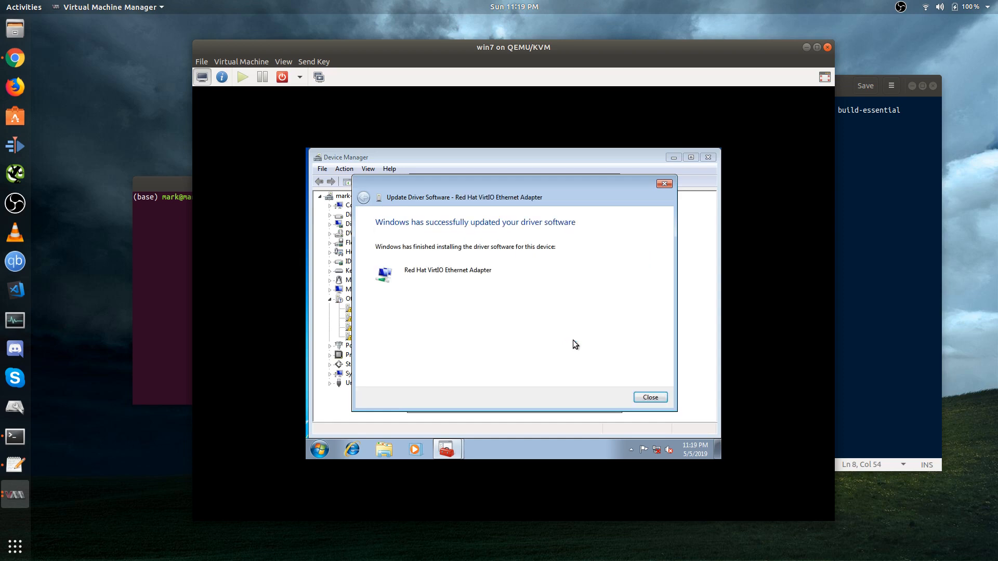
click(650, 396)
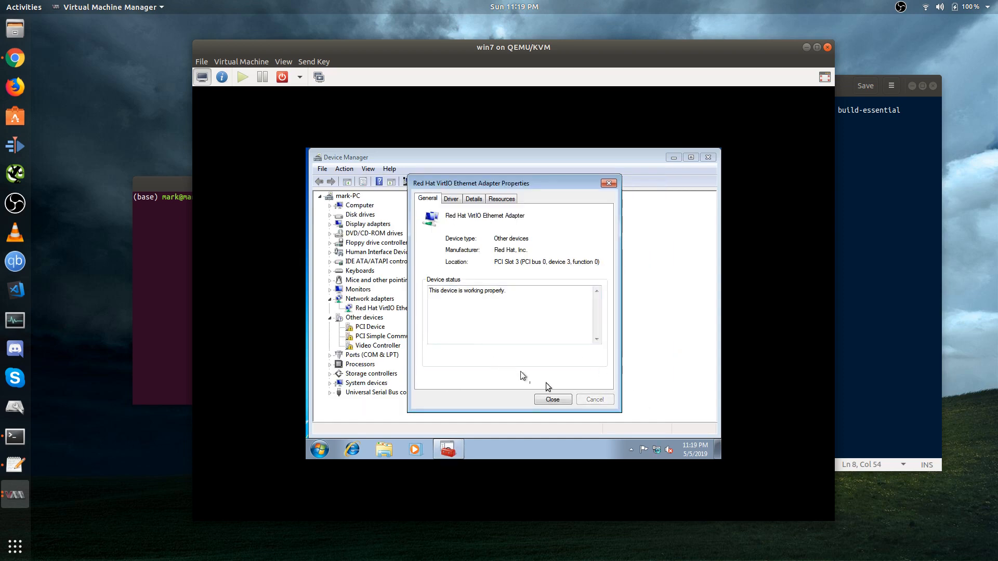
click(563, 402)
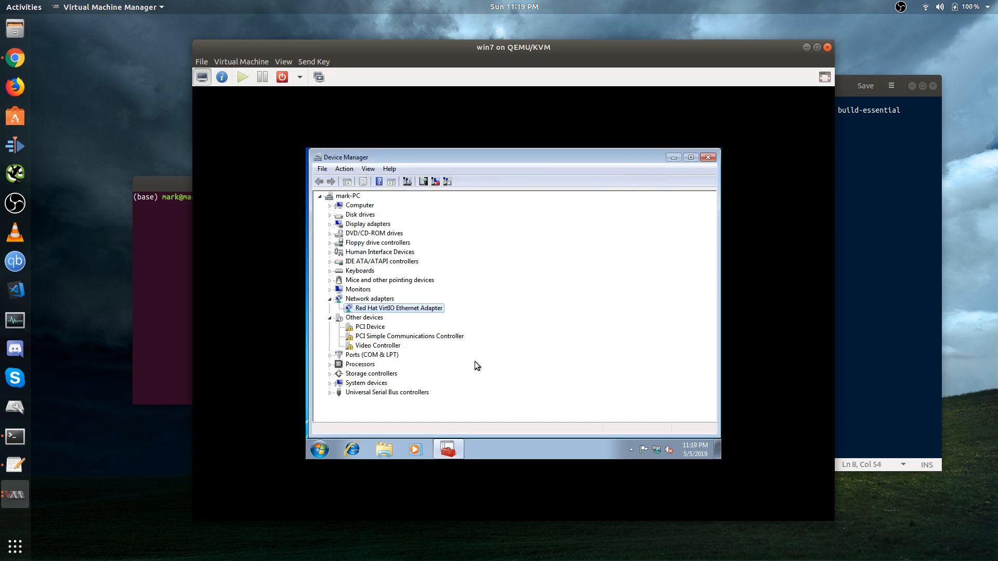
Start a driver update for the PCI Device from its properties, browsing the computer for driver software.
click(369, 330)
right_click(369, 329)
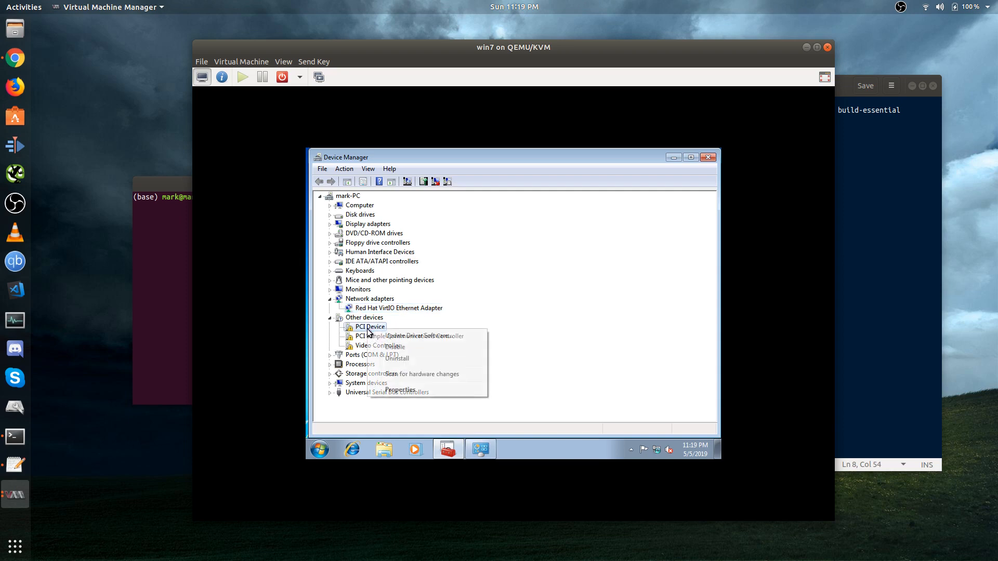
click(418, 389)
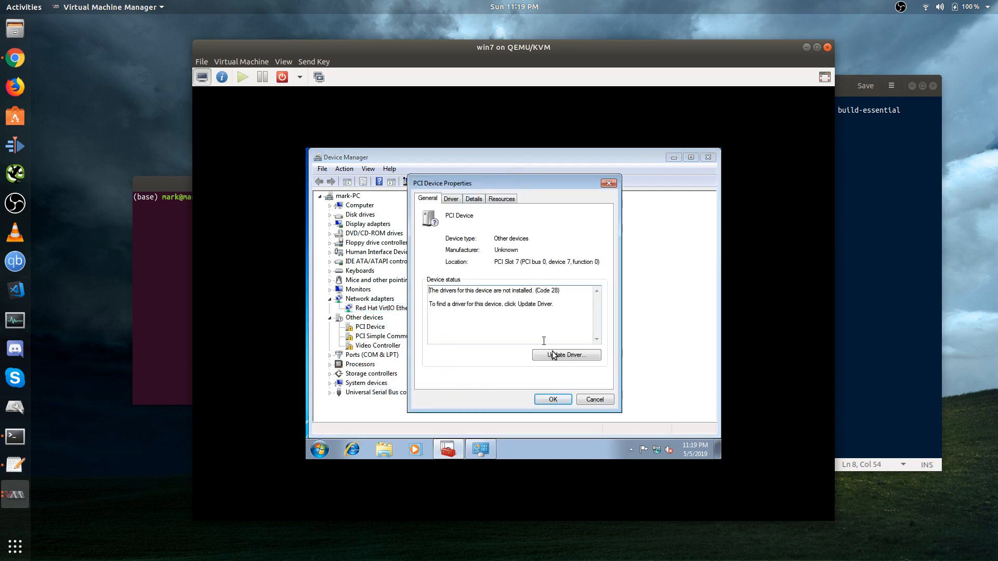
click(551, 354)
click(479, 323)
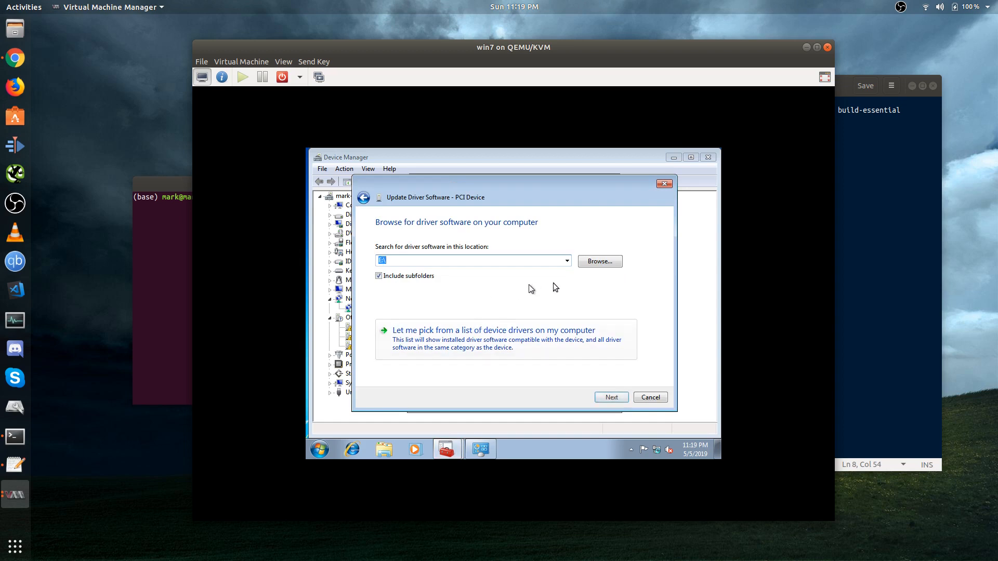
Install the PCI Device driver from the virtio-win CD drive (E:), including subfolders, and close the wizard and the device properties.
click(616, 262)
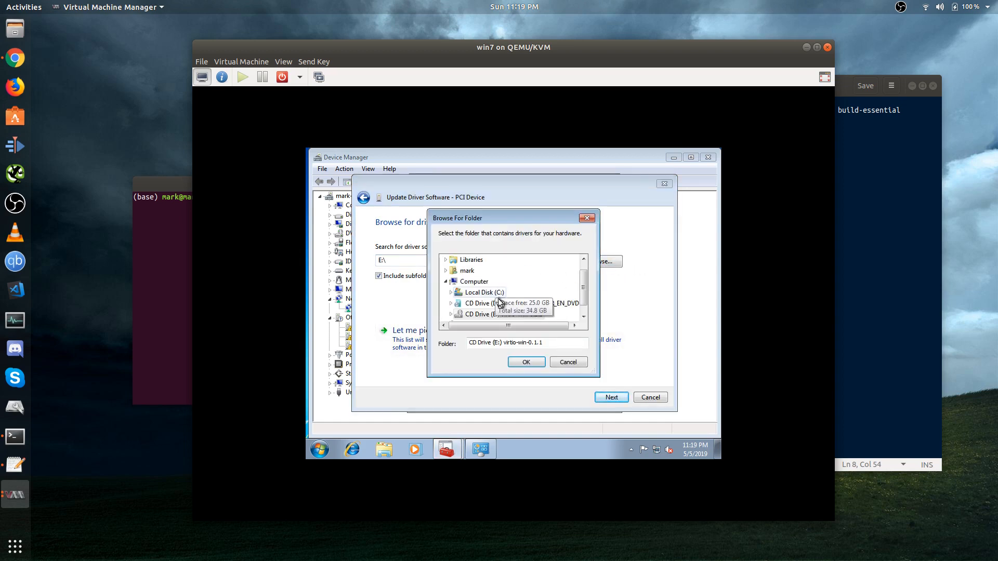
double_click(525, 315)
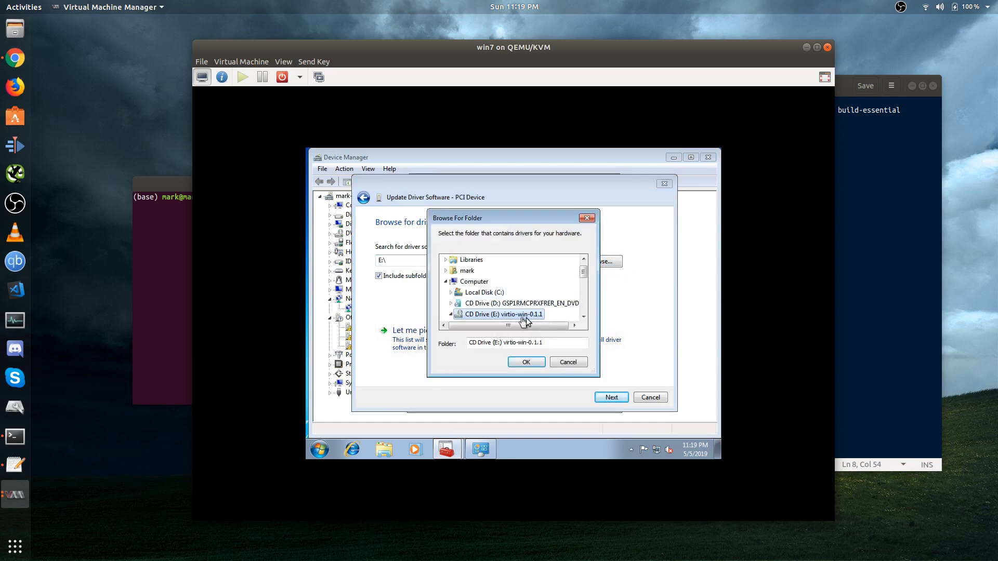
click(530, 363)
click(611, 398)
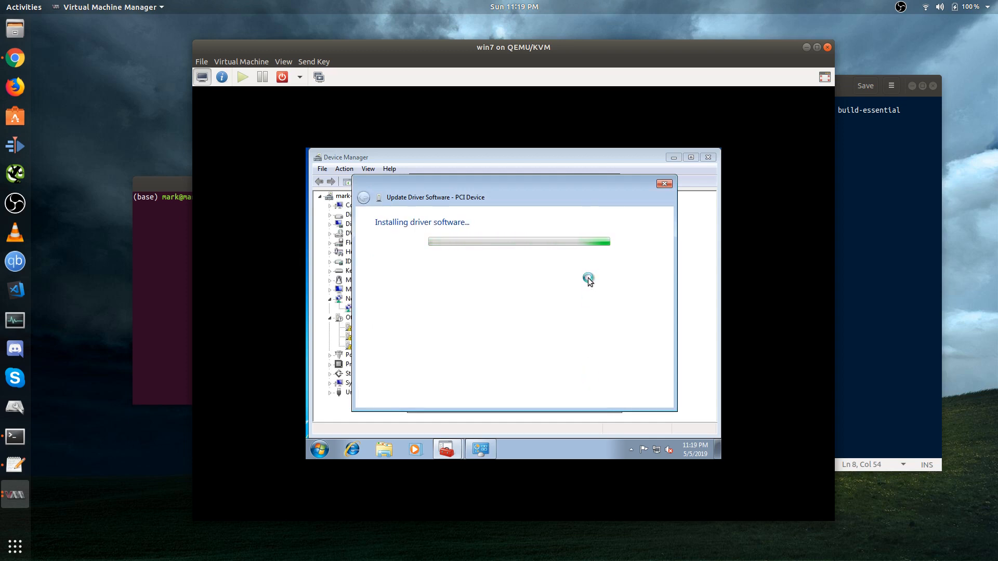
click(643, 398)
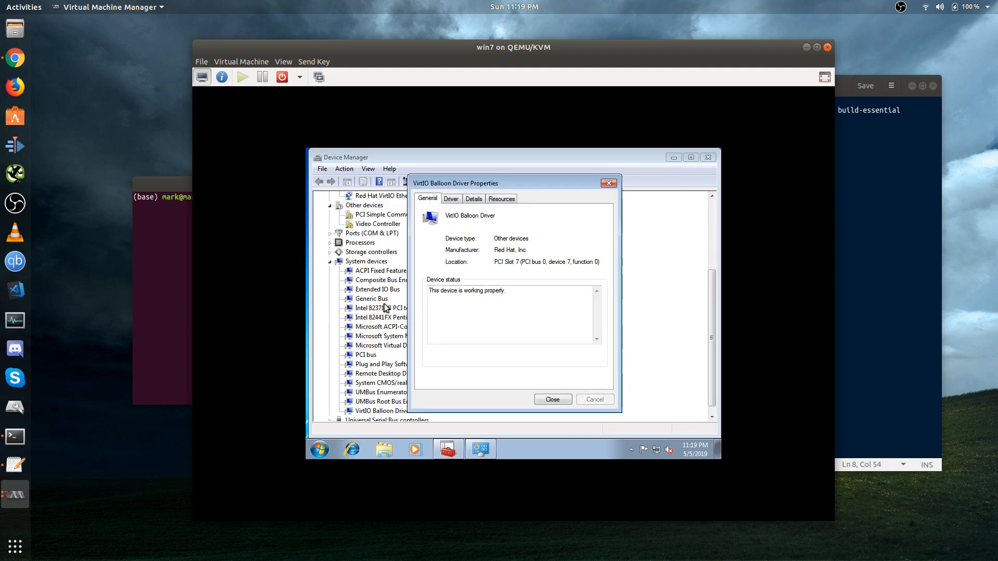
click(550, 400)
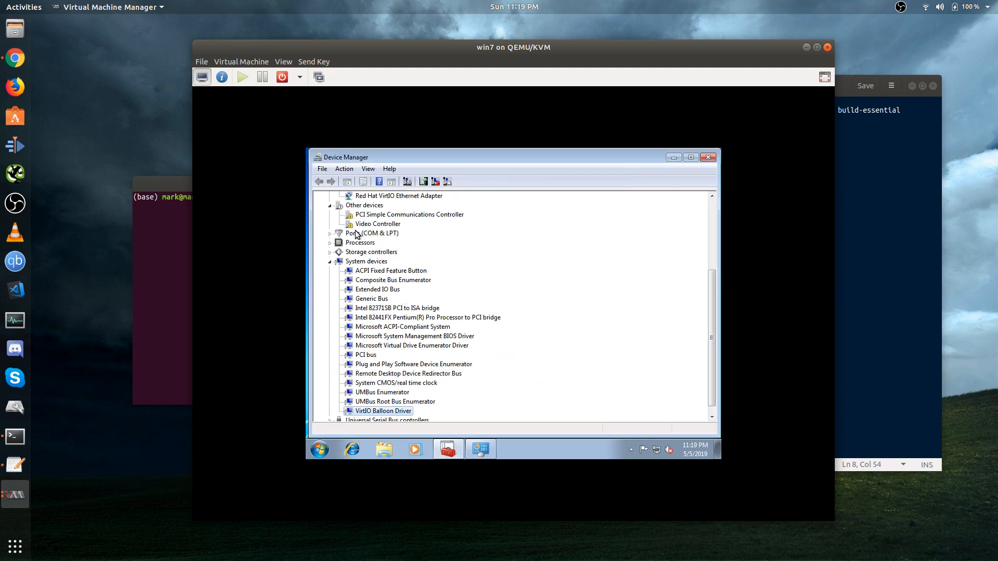
Update the PCI Simple Communications Controller driver from E:\ through its properties, and close the wizard and the device properties.
scroll(357, 234, up, 2)
right_click(382, 271)
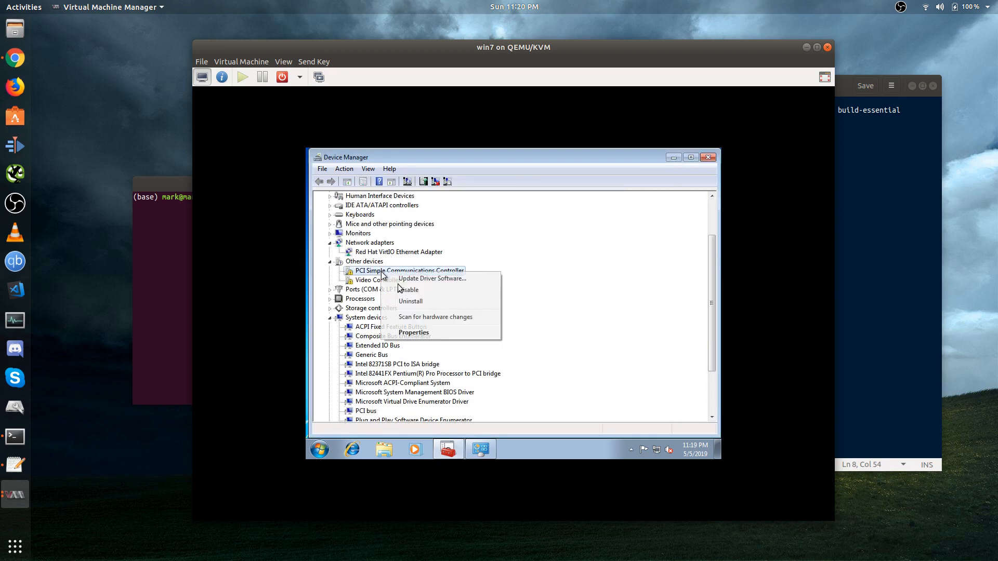
click(422, 333)
click(567, 355)
click(465, 299)
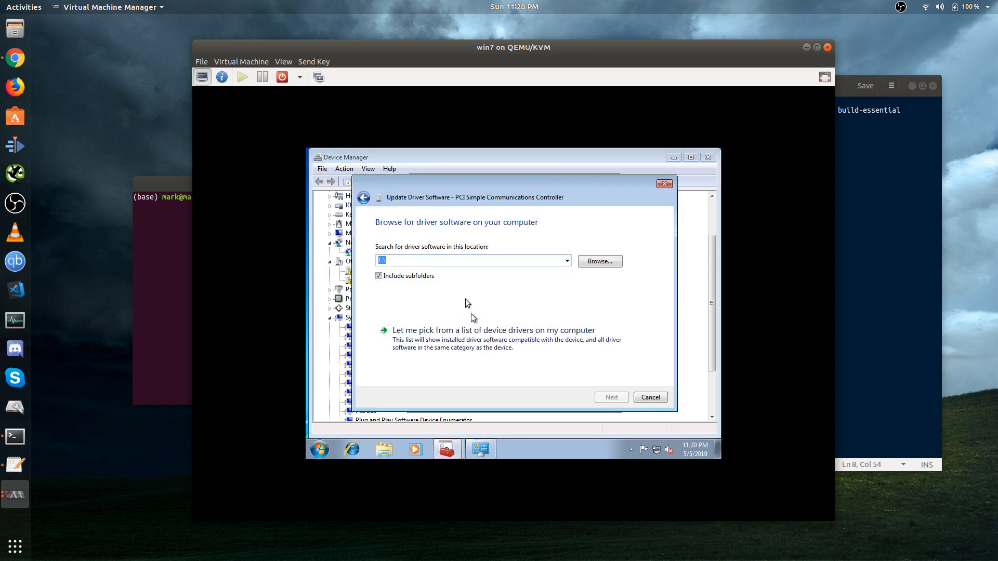
click(612, 398)
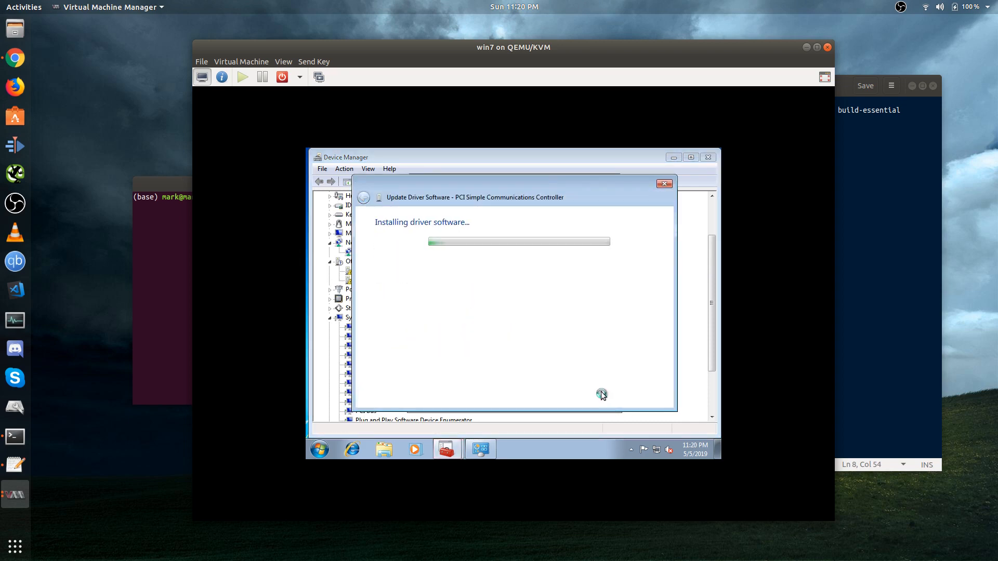
click(639, 397)
click(554, 400)
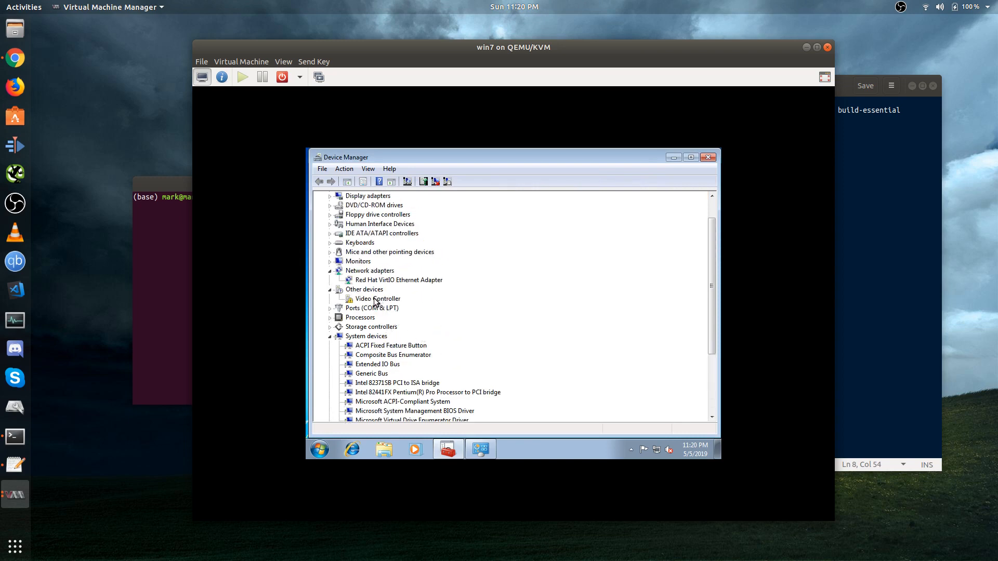
Update the Video Controller driver from E:\ to the Red Hat QXL GPU driver, and close all Device Manager windows.
right_click(382, 299)
click(428, 359)
click(545, 354)
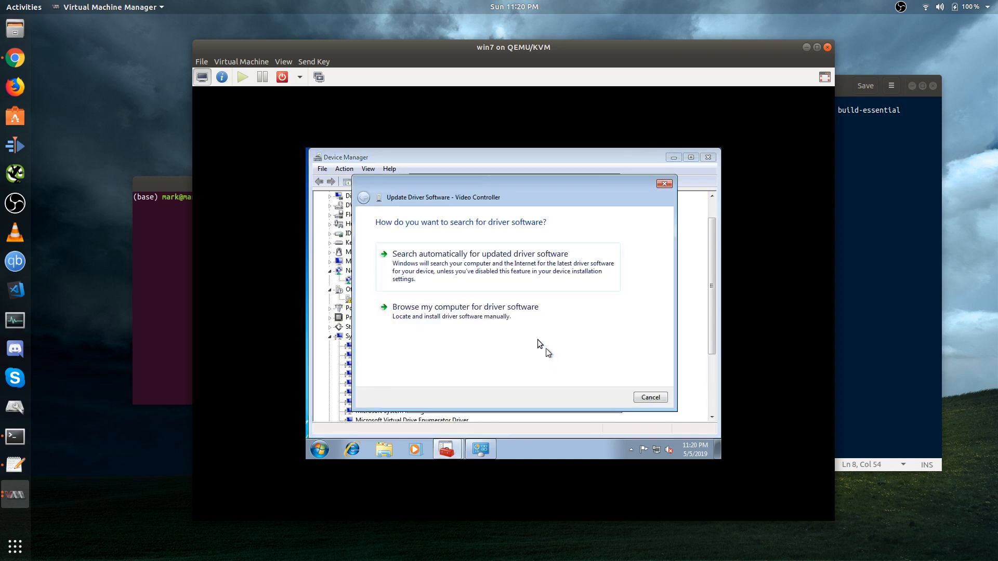
click(522, 330)
click(612, 398)
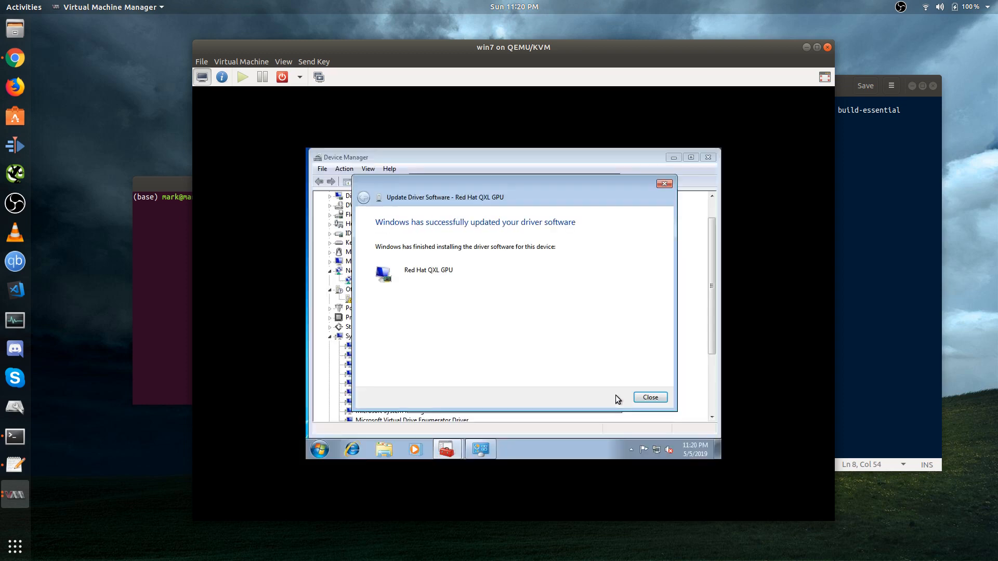
click(649, 397)
click(552, 399)
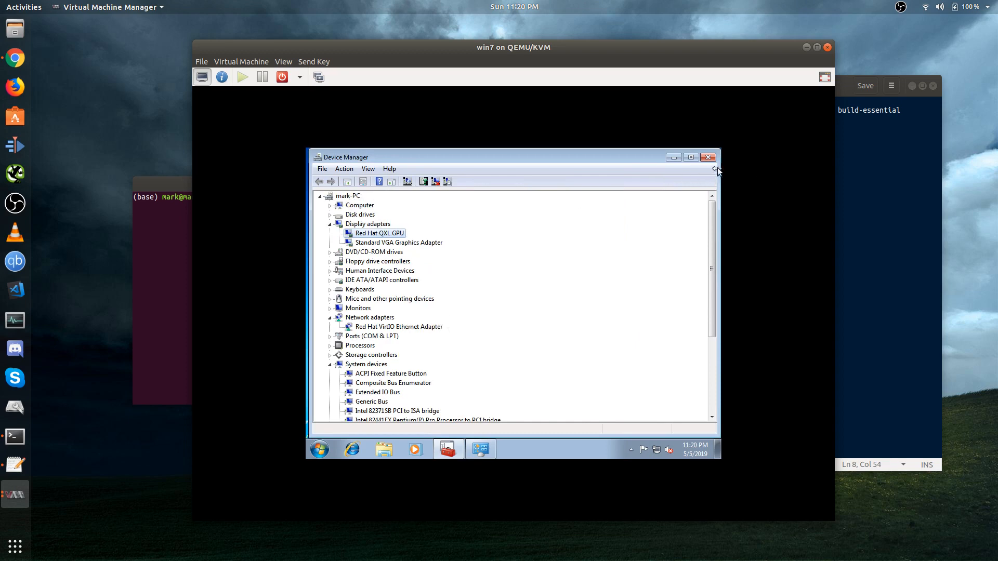
click(708, 157)
click(663, 165)
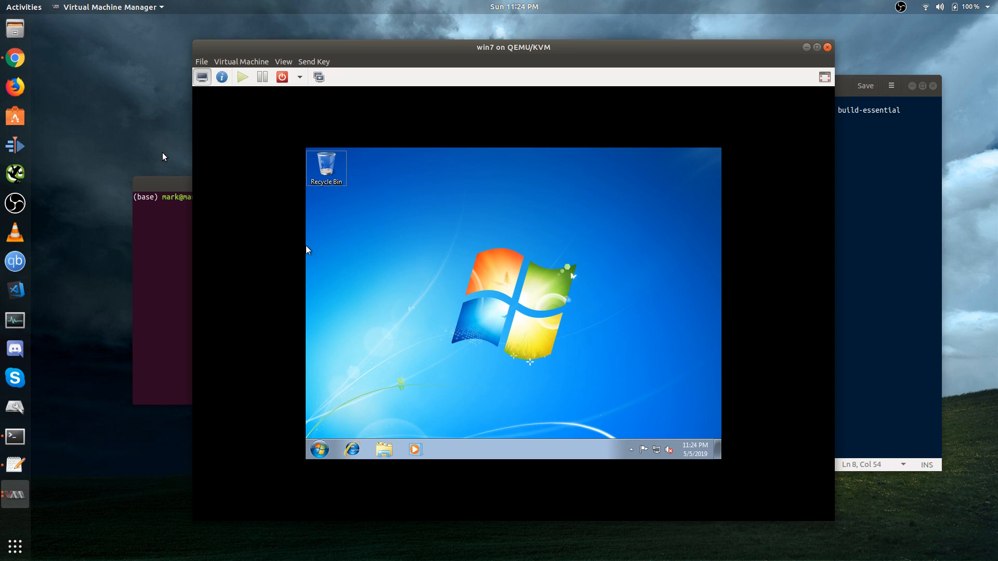
Test the guest display by opening the Libraries window, moving it around the desktop and closing it.
click(386, 451)
drag(532, 159, 571, 224)
drag(454, 233, 423, 227)
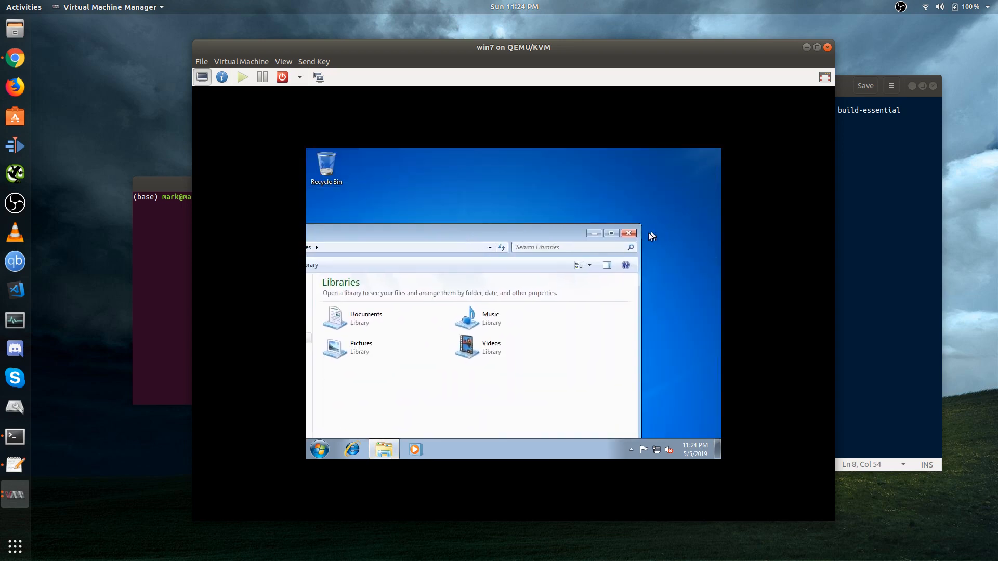
click(629, 234)
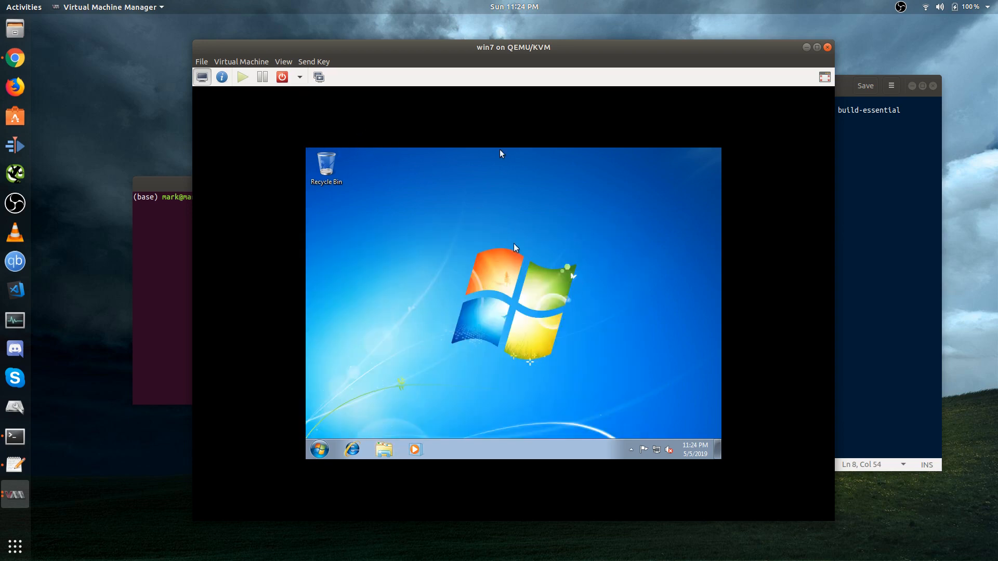
Shut down the win7 virtual machine and show its virtual hardware details.
click(300, 76)
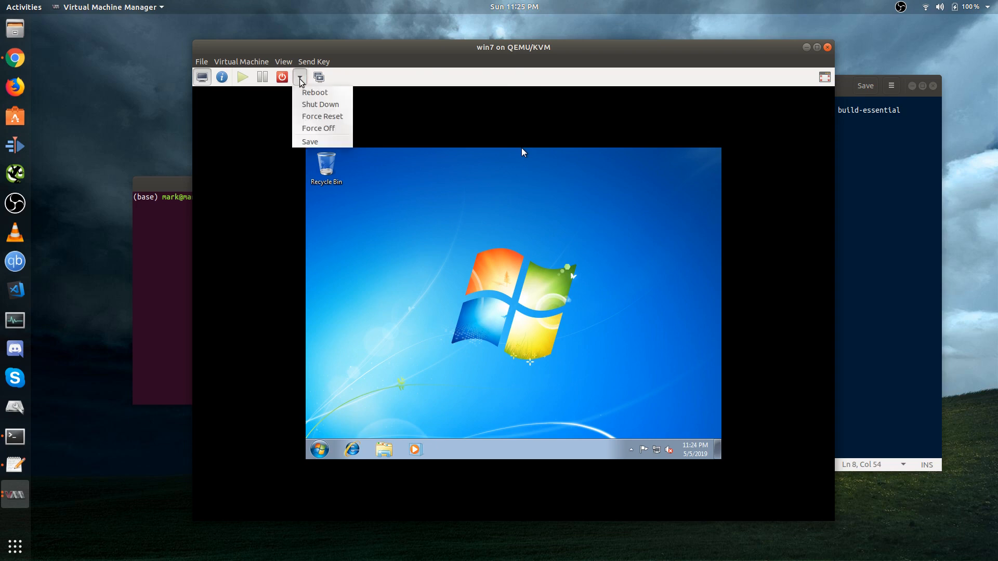
click(317, 104)
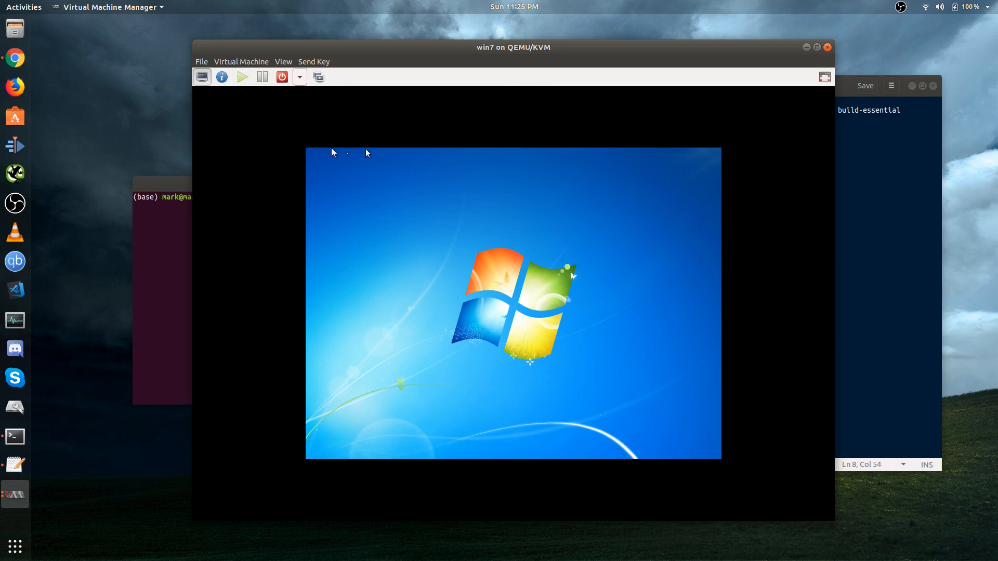
drag(495, 52, 501, 58)
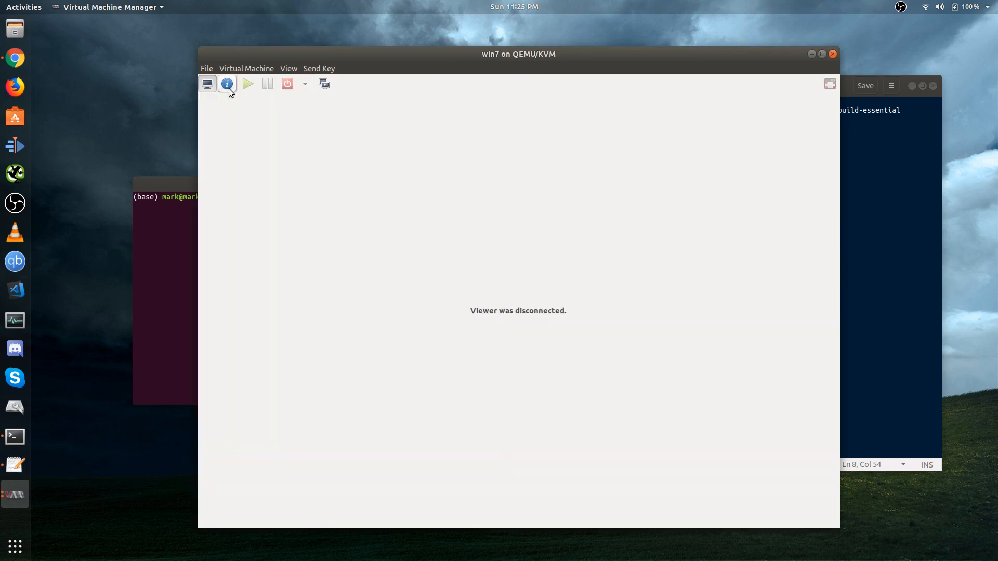
click(228, 86)
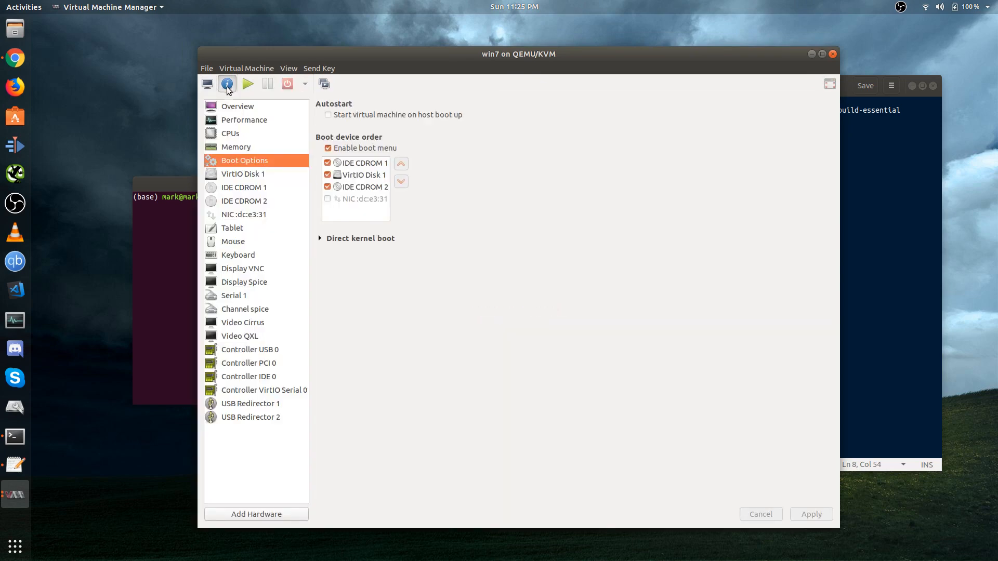
drag(305, 59, 308, 53)
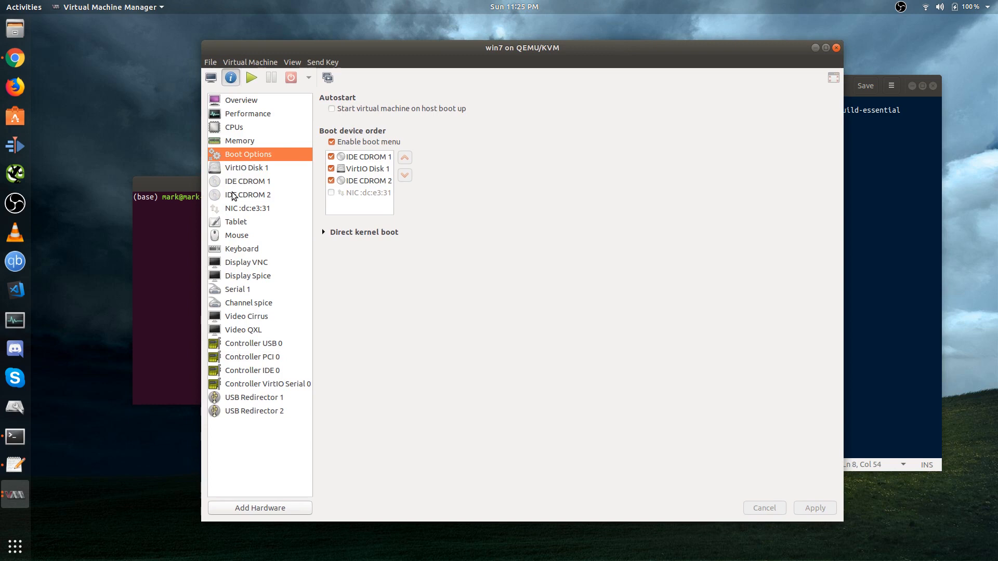
Compare the Display VNC and Display Spice devices, and remove Display VNC from the virtual machine.
click(255, 318)
click(257, 274)
click(261, 265)
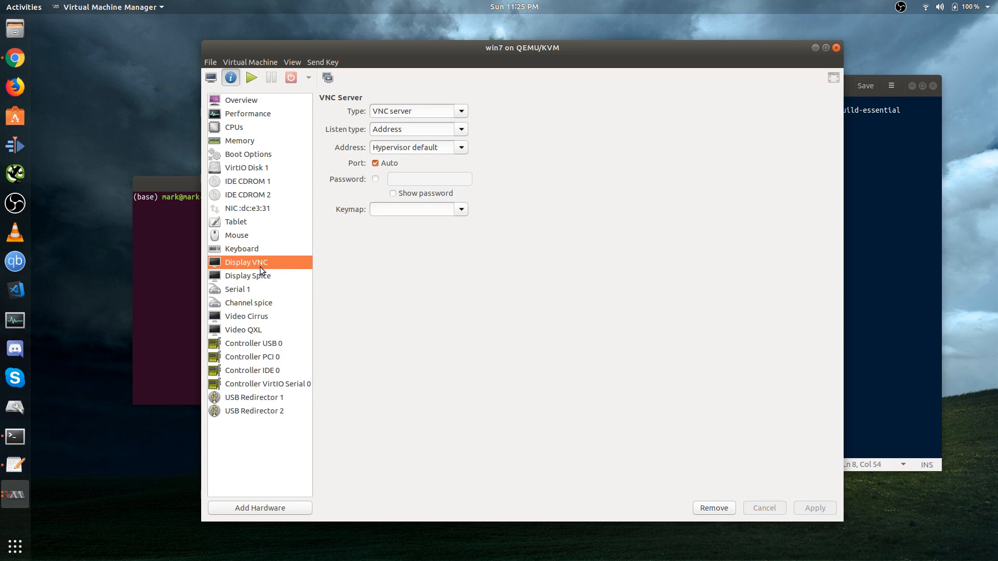
click(253, 280)
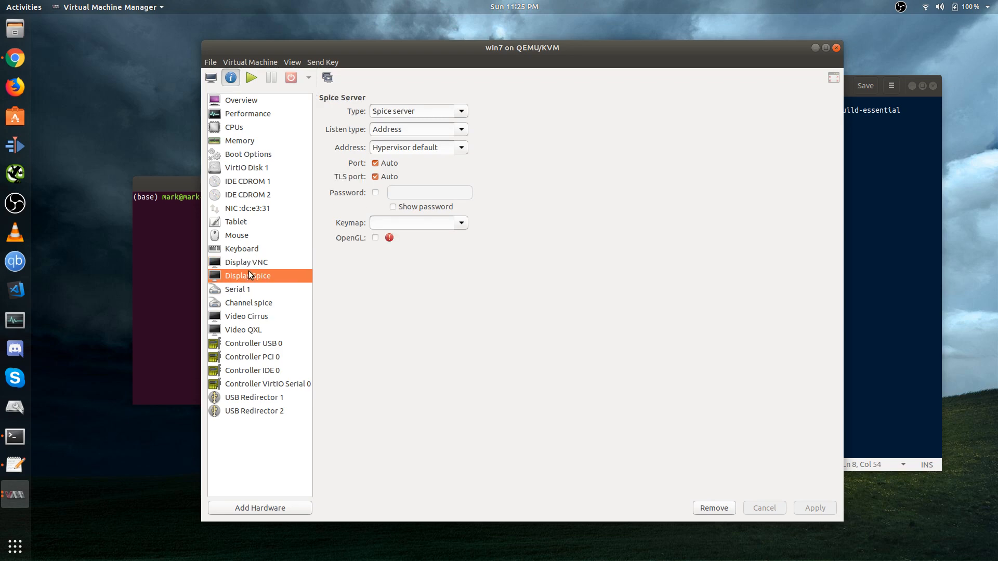
click(248, 265)
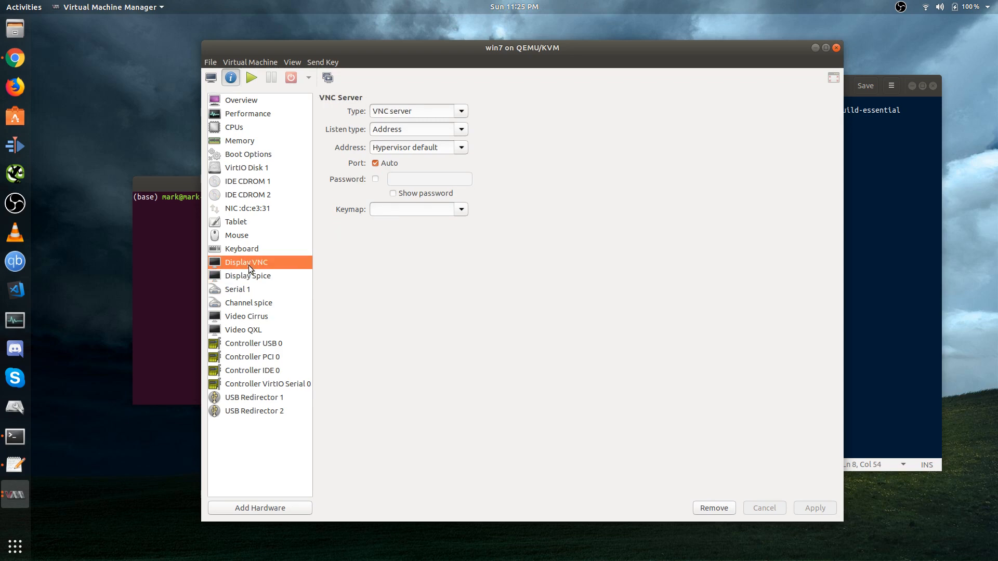
click(713, 508)
click(591, 322)
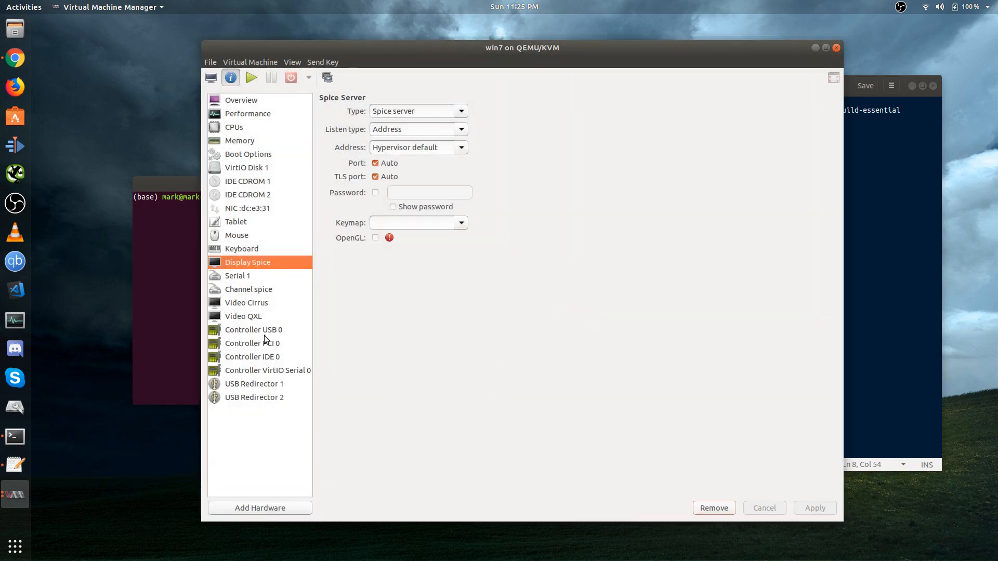
Remove the Video Cirrus device from the virtual machine.
click(248, 303)
click(714, 509)
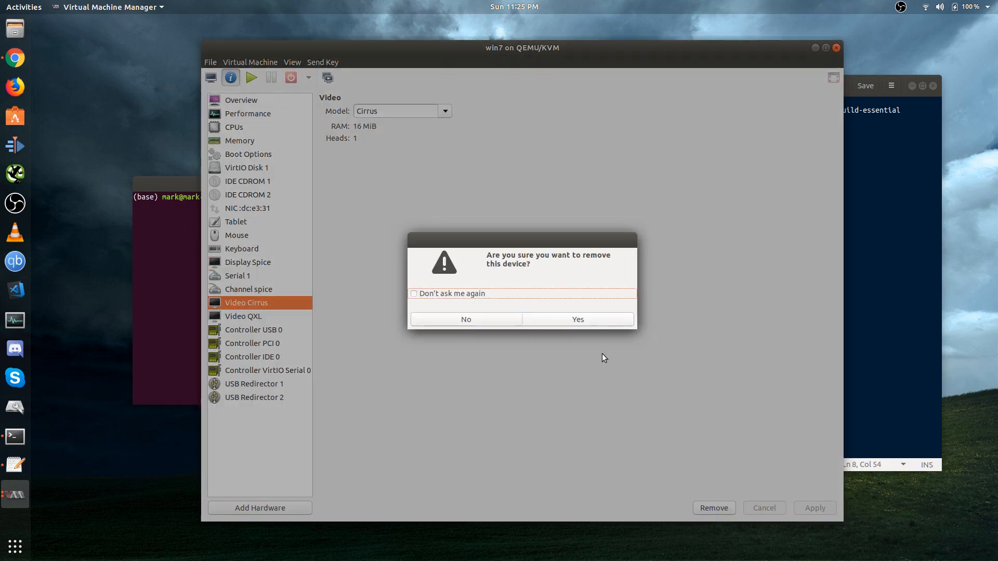
click(579, 321)
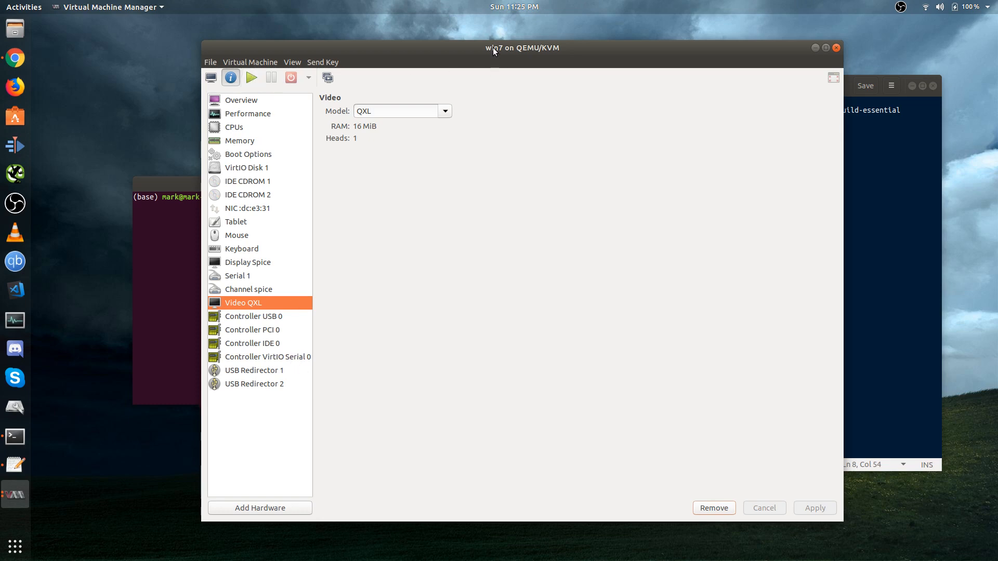
Return to the graphical console and start the win7 virtual machine.
drag(493, 48, 483, 49)
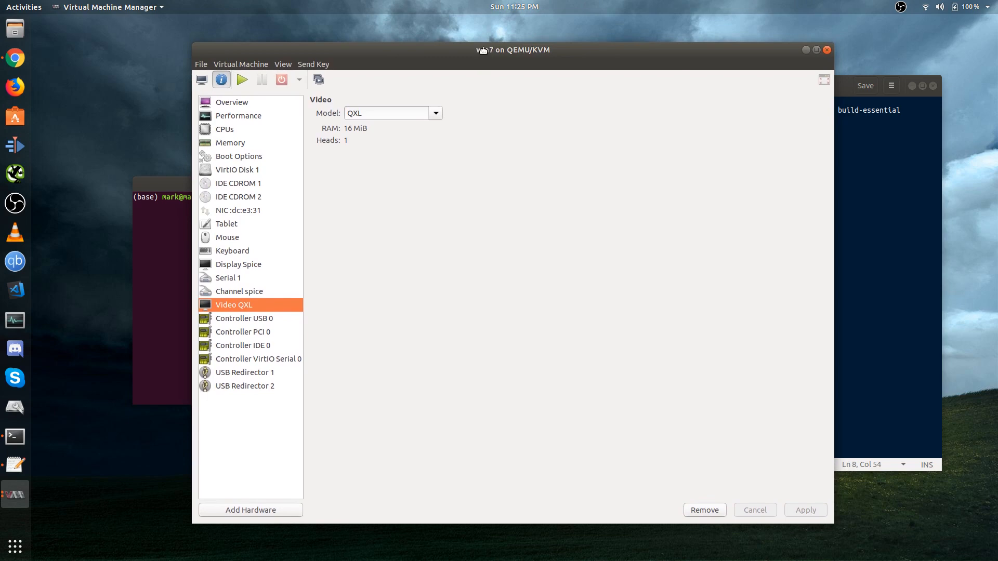
click(201, 80)
drag(521, 50, 560, 50)
click(556, 192)
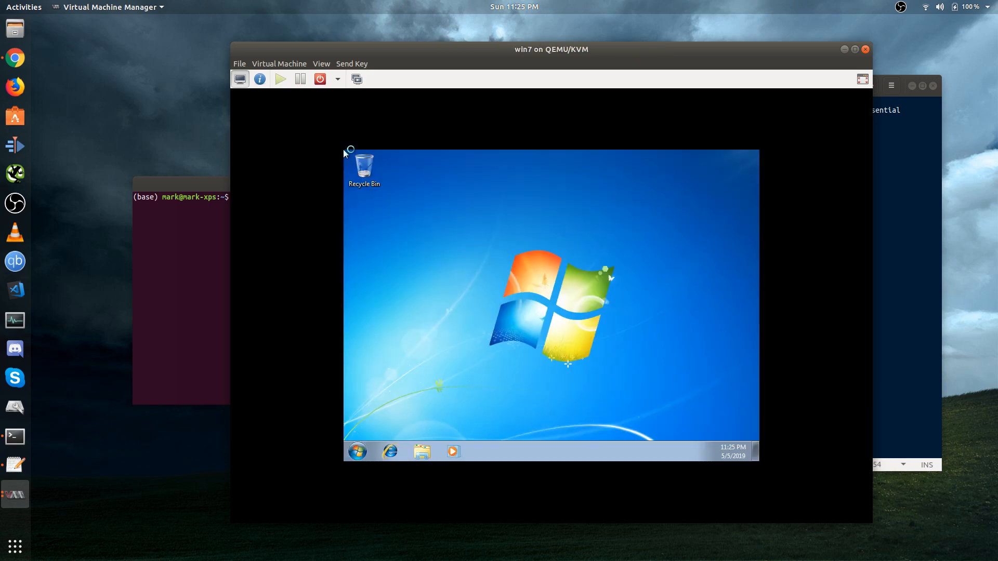
Open the Libraries window in the restarted guest and move it to test the display response.
click(420, 451)
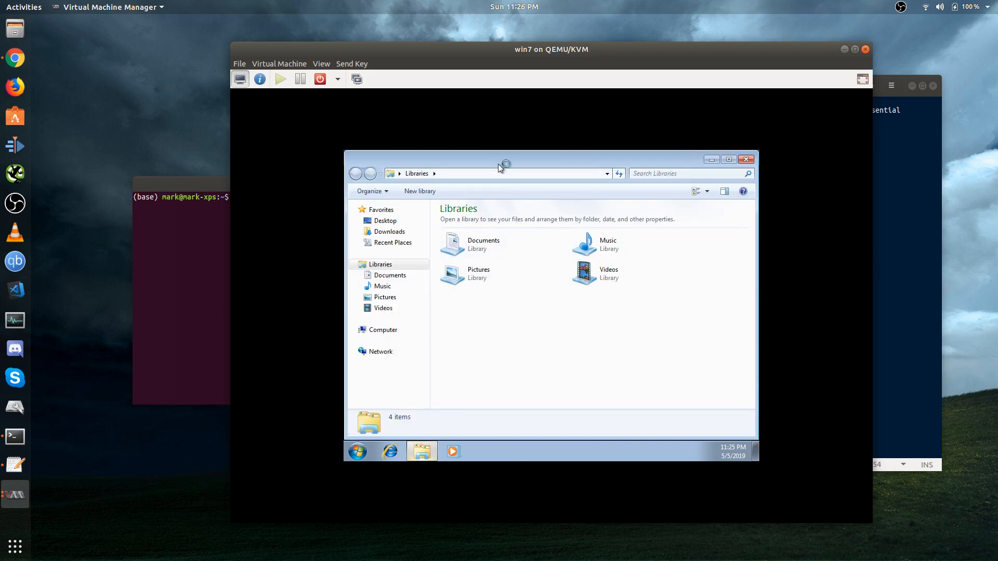
drag(540, 160, 492, 208)
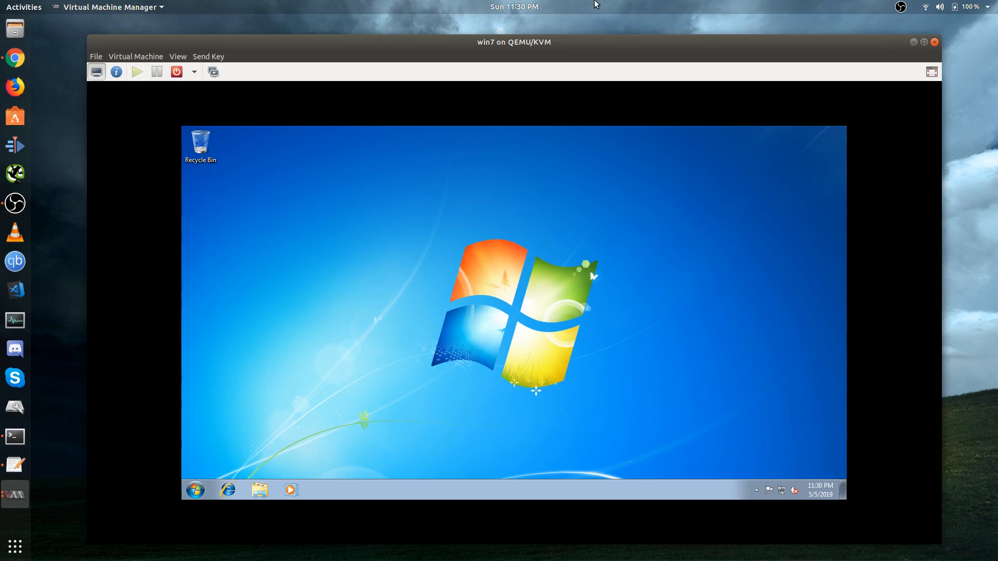
Search the guest's Start menu for "display", open the Display settings and go to the screen resolution options.
click(196, 487)
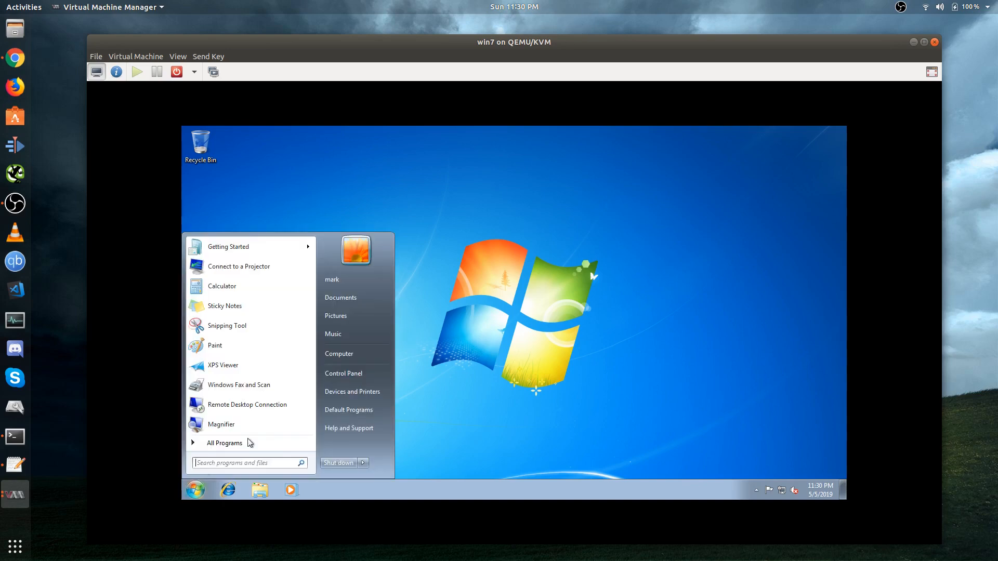
text(dis)
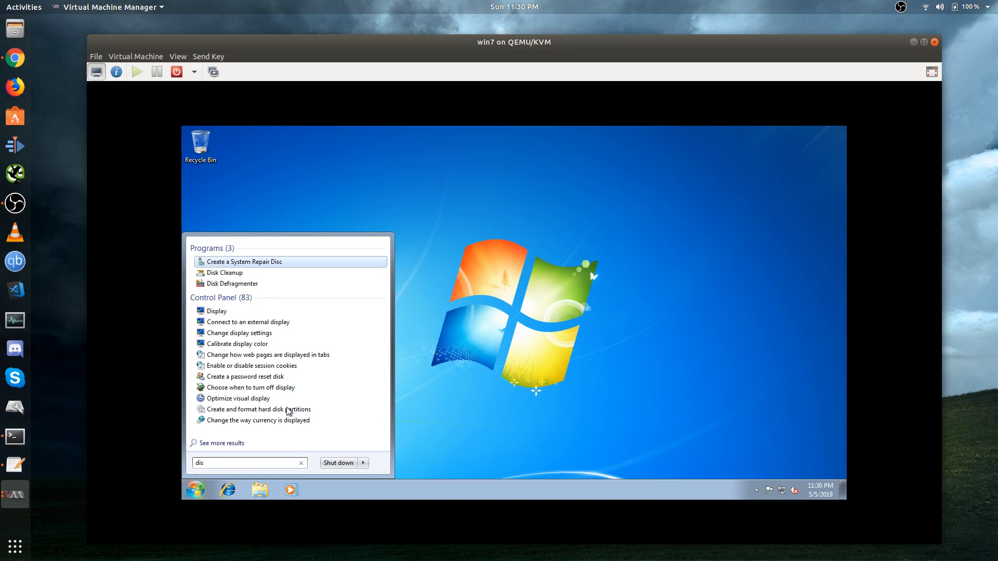
text(play)
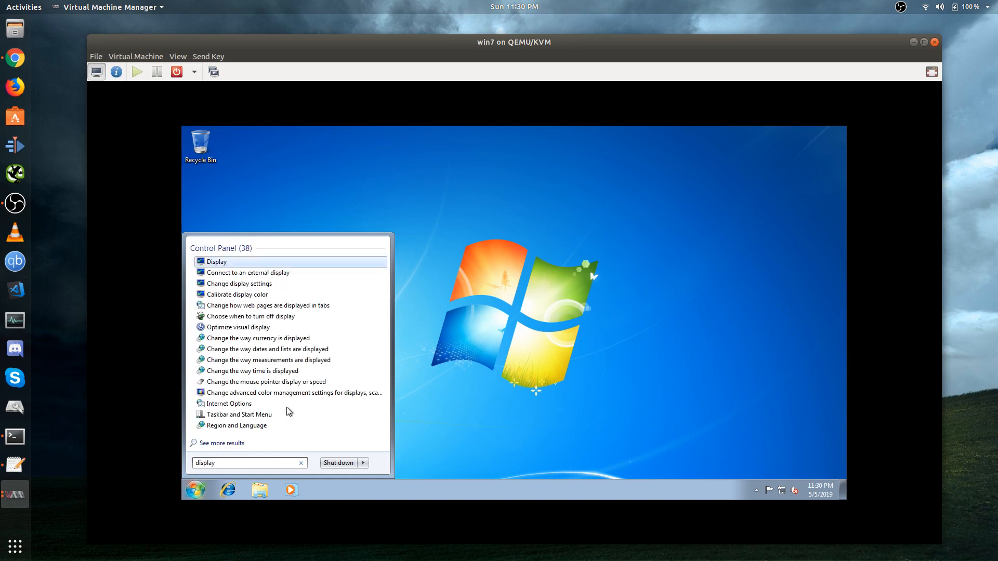
key(Return)
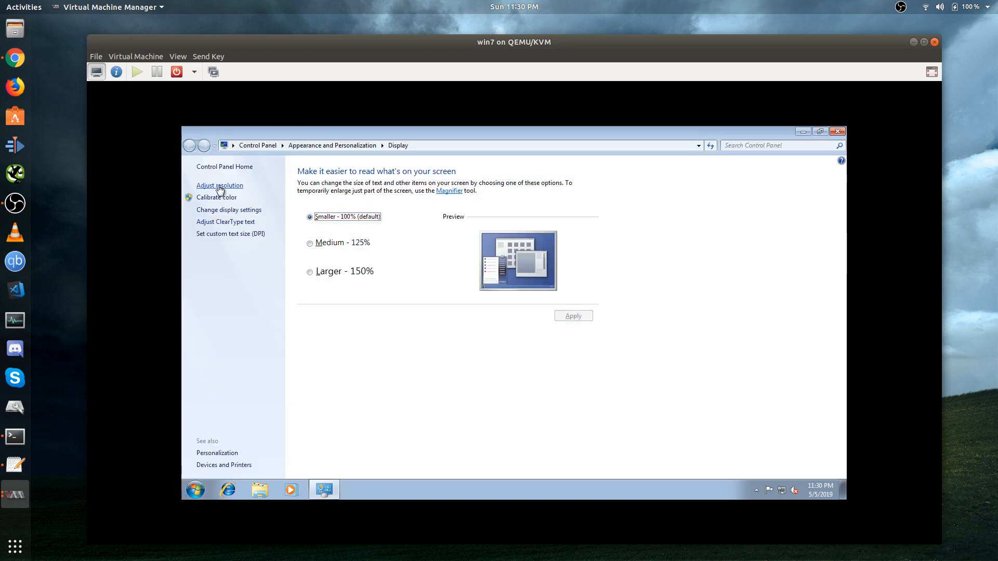
click(219, 186)
Set the guest's screen resolution to 1024 × 600, apply it and keep the changes.
click(457, 273)
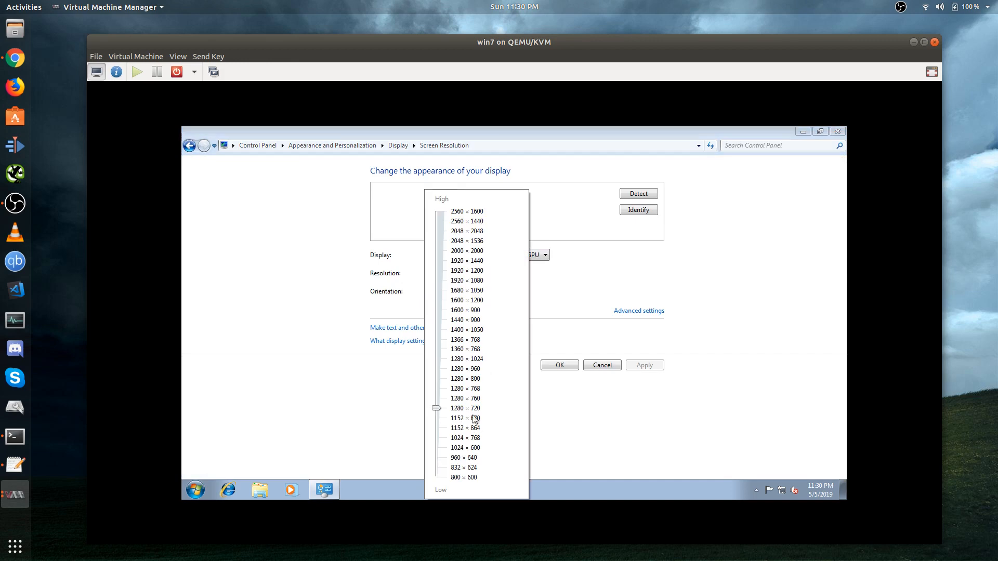
click(441, 448)
click(690, 437)
click(644, 366)
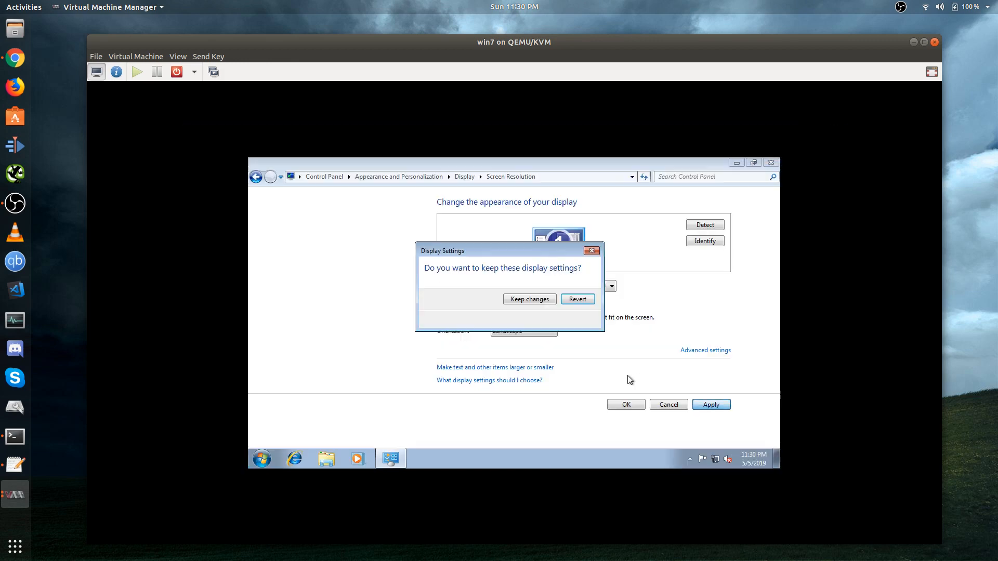
click(536, 301)
Set the guest's resolution back to 1280 × 720, keep the changes and close the Display settings window.
click(457, 307)
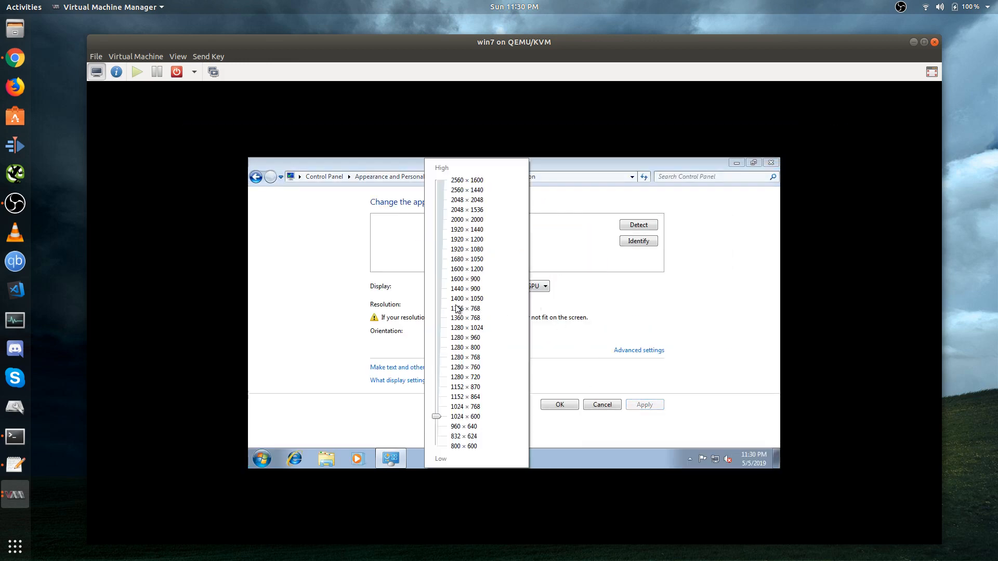
click(441, 377)
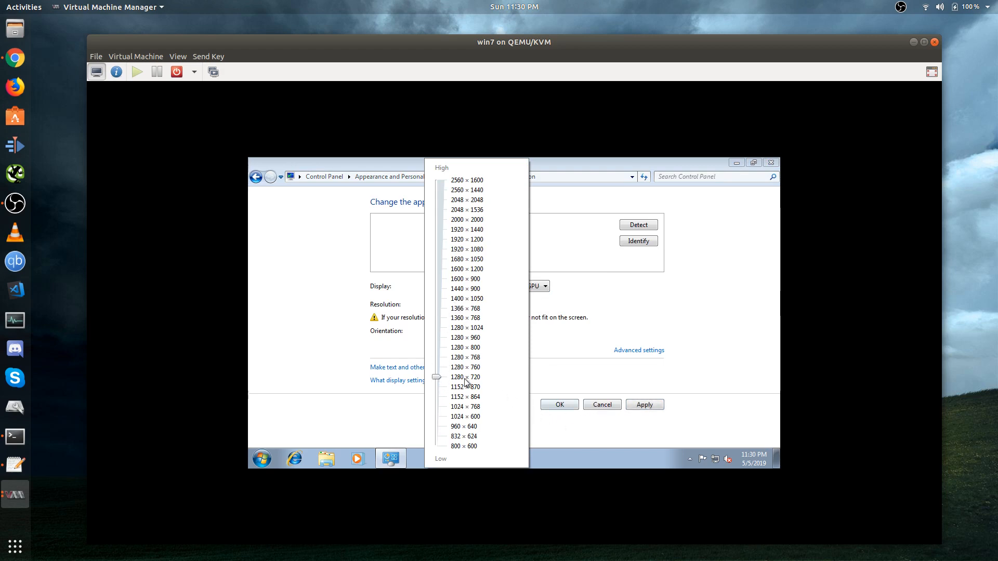
click(568, 423)
click(643, 405)
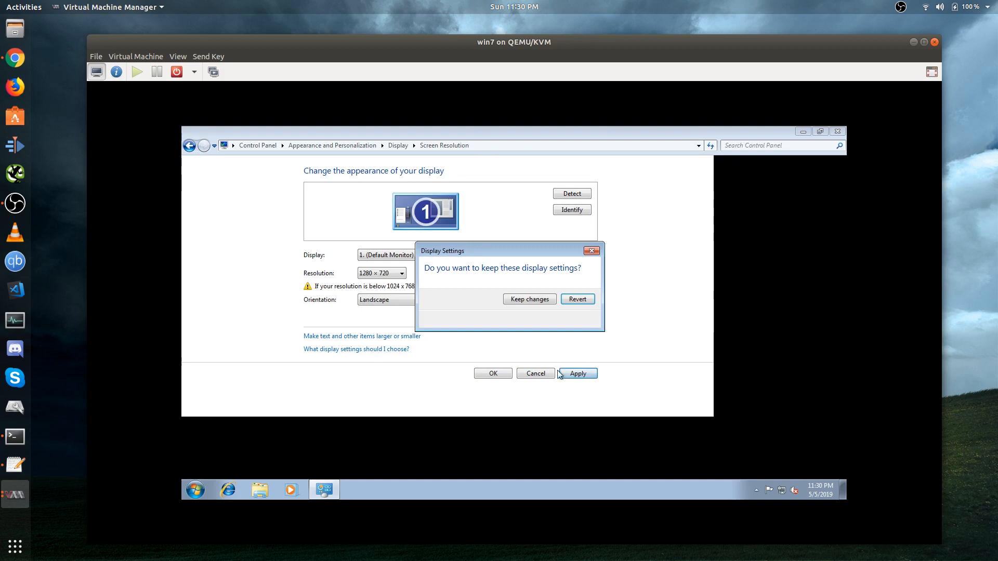
click(530, 300)
click(552, 373)
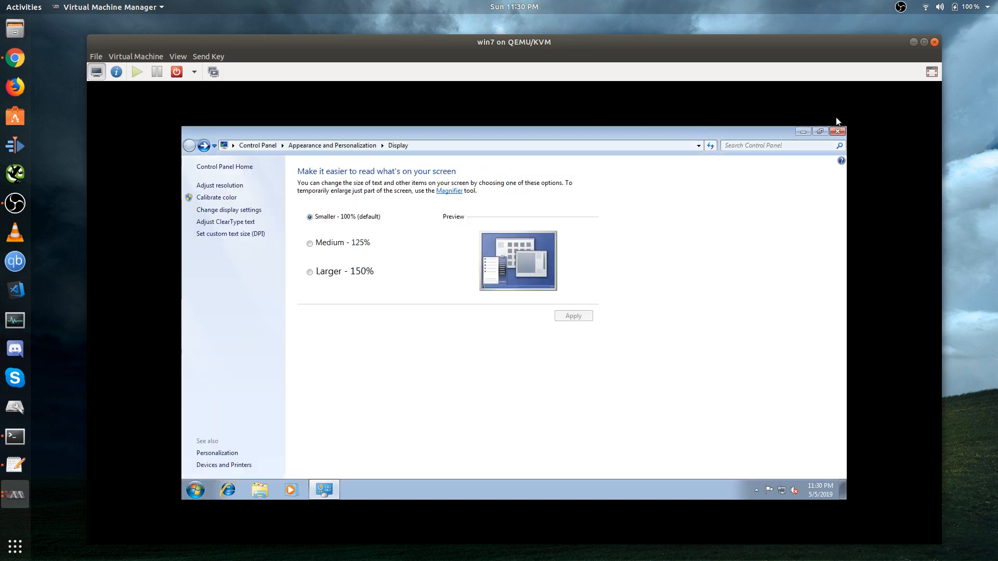
click(837, 131)
drag(360, 409, 744, 165)
drag(648, 301, 455, 462)
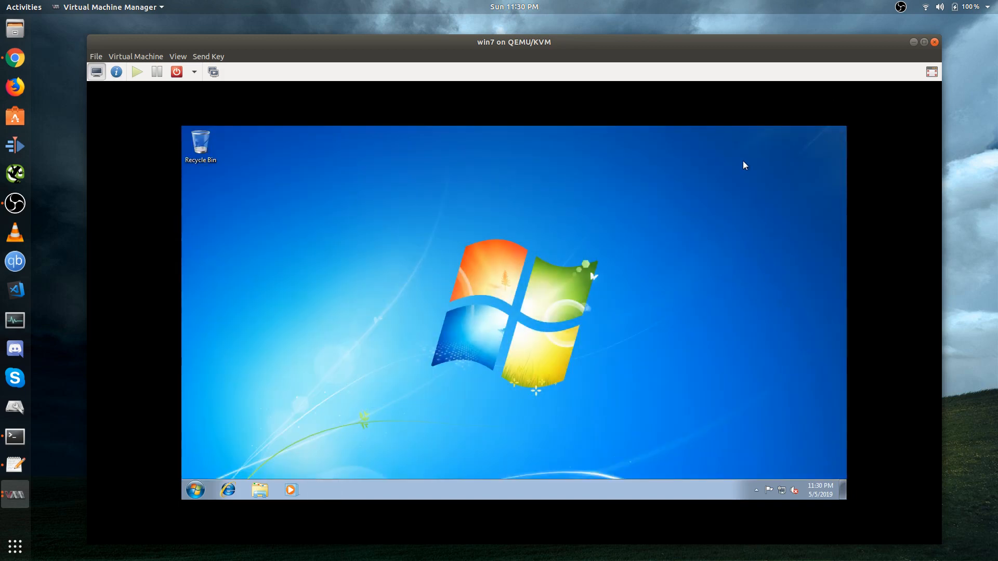
mouse_move(648, 447)
mouse_down()
mouse_move(401, 172)
mouse_move(348, 202)
mouse_move(653, 385)
mouse_move(686, 426)
mouse_up()
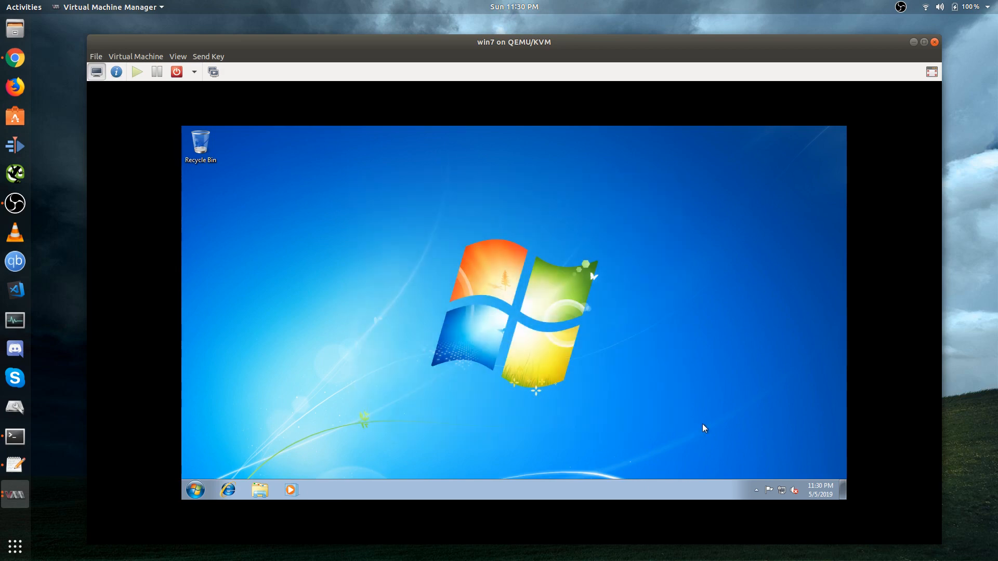